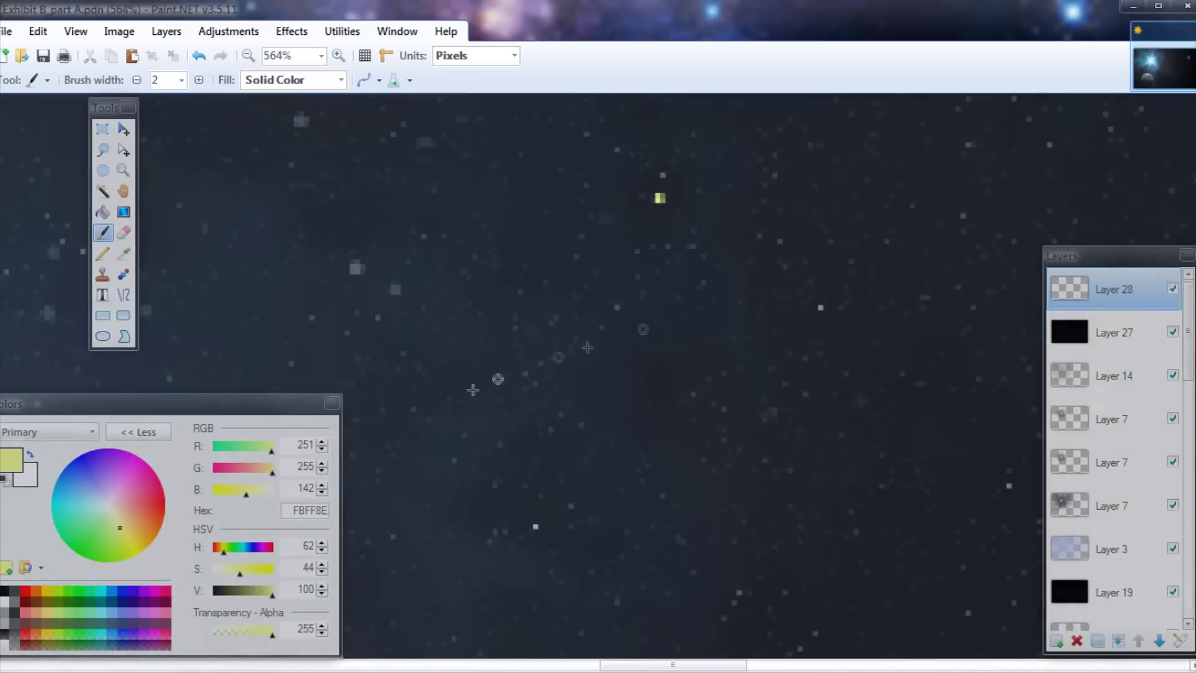
- Set the primary colour to light cyan 8EFFFF and swap it with the secondary colour
scroll(632, 497, "down", 3)
left_click_drag(224, 550, 243, 550)
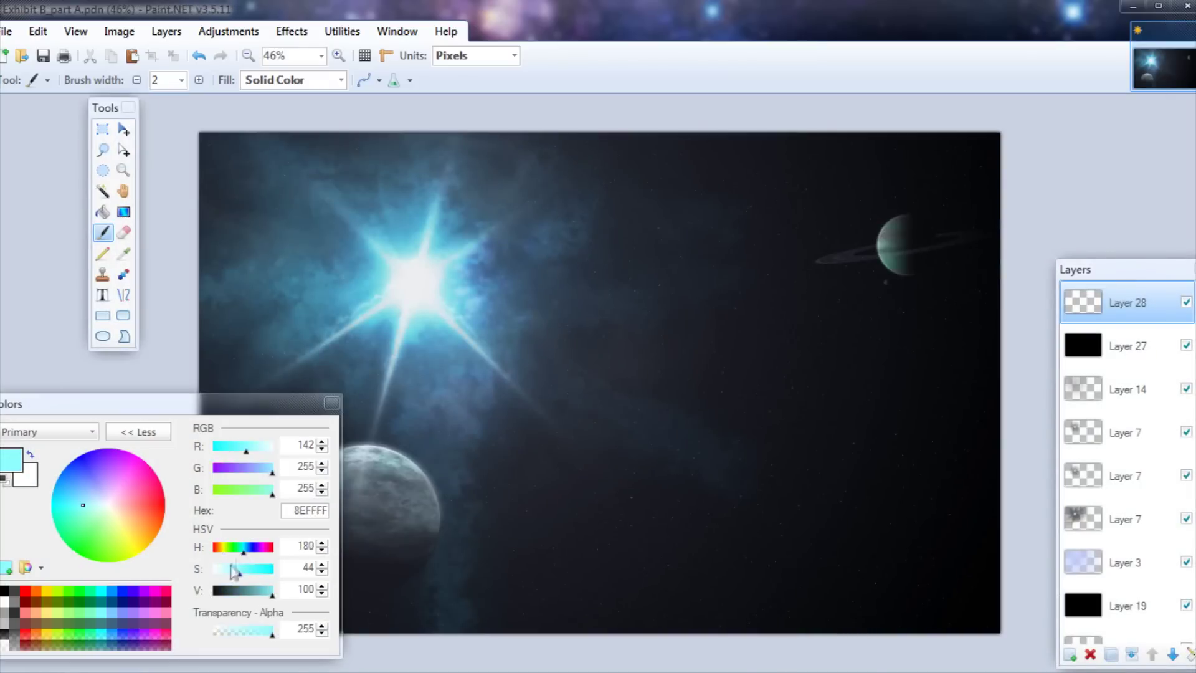
key("x")
- Apply a Gaussian Blur to the painted stars on Layer 28
left_click(291, 31)
mouse_move(320, 112)
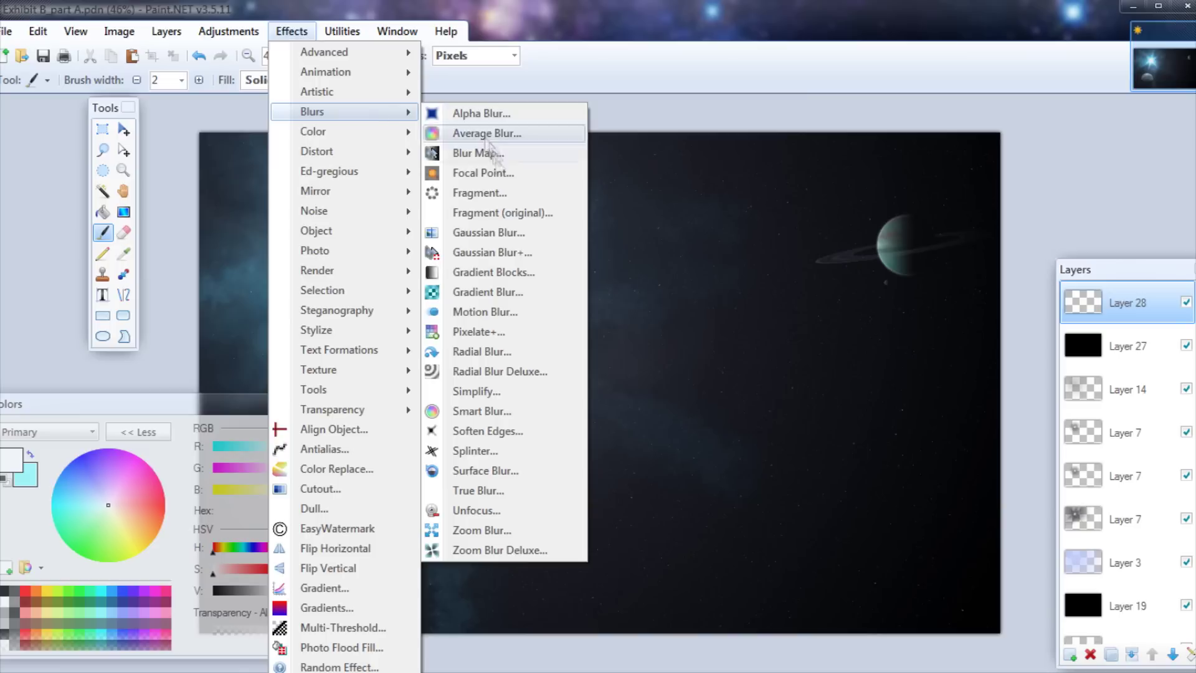
left_click(494, 232)
left_click(598, 399)
left_click(582, 442)
left_click(640, 437)
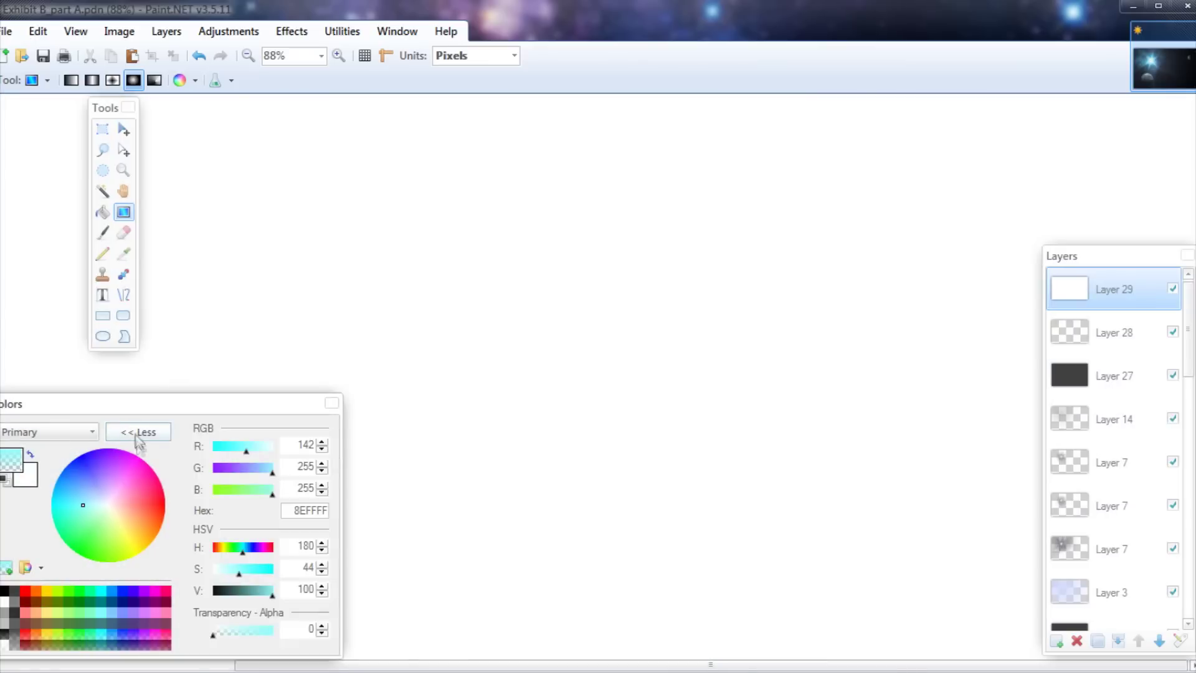
- Collapse the extended colour controls and set Layer 29's blending mode to Overlay
left_click(137, 433)
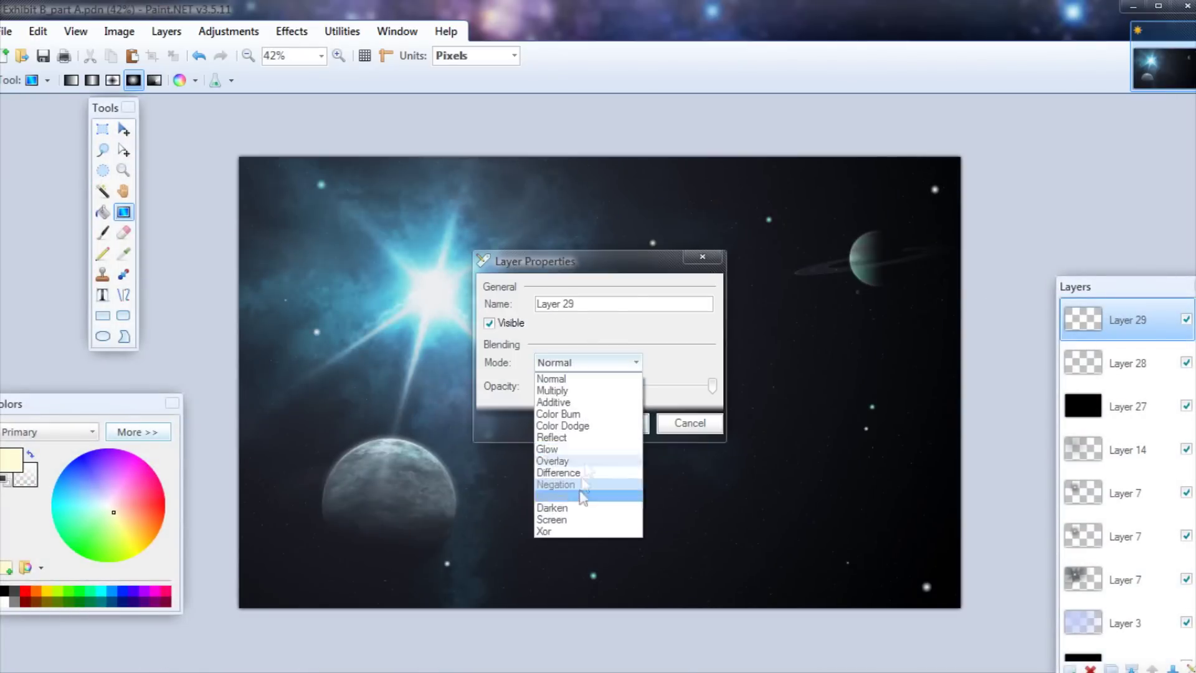
left_click(570, 460)
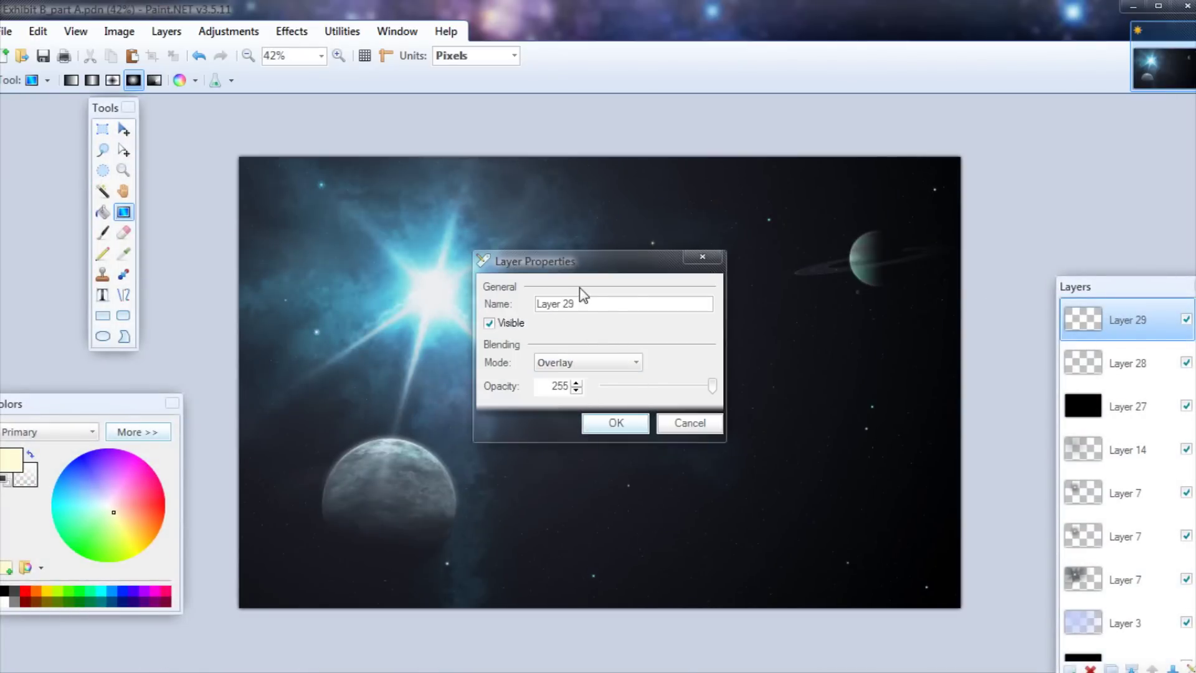
left_click_drag(579, 255, 711, 99)
left_click(750, 267)
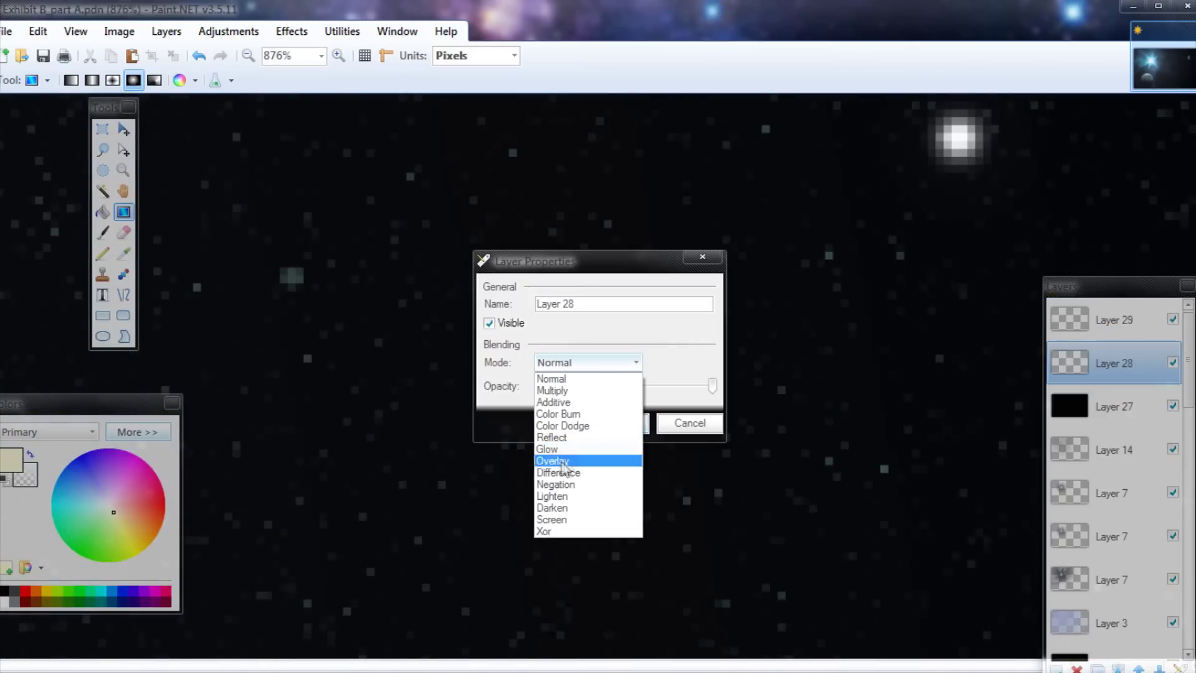
- Set Layer 28's blending mode to Additive and lower its opacity
left_click(553, 401)
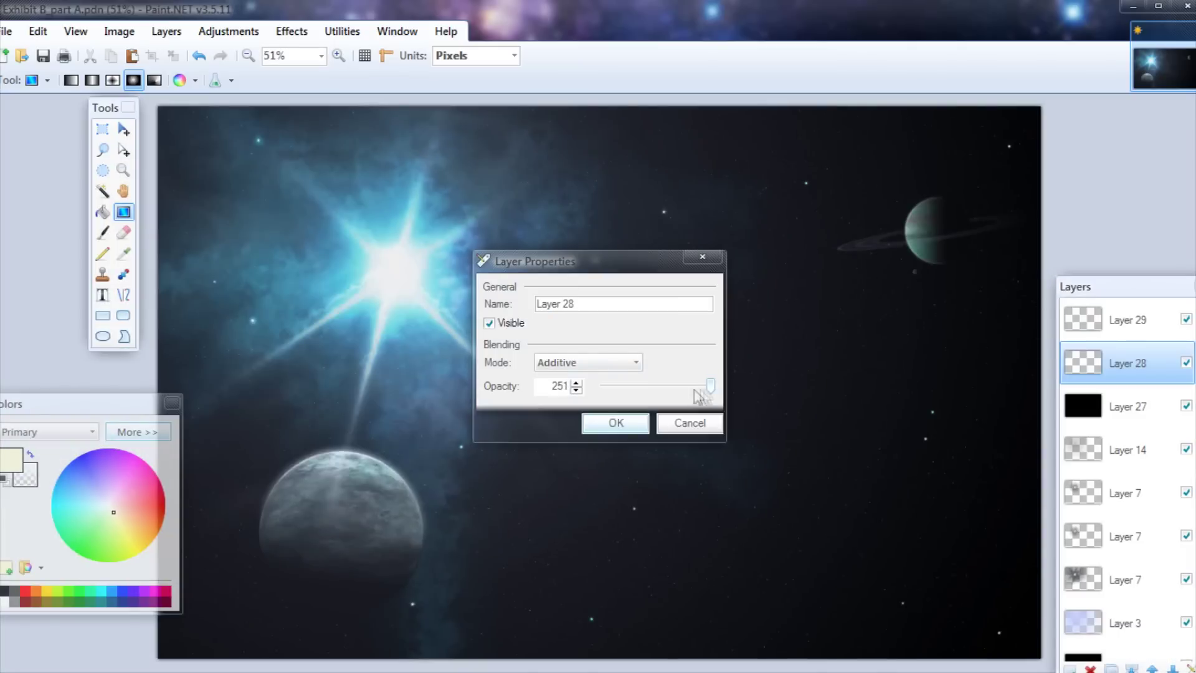
left_click_drag(699, 395, 635, 391)
left_click(615, 423)
- Save the image with its layers intact and flatten it into a single background layer
left_click(1070, 308)
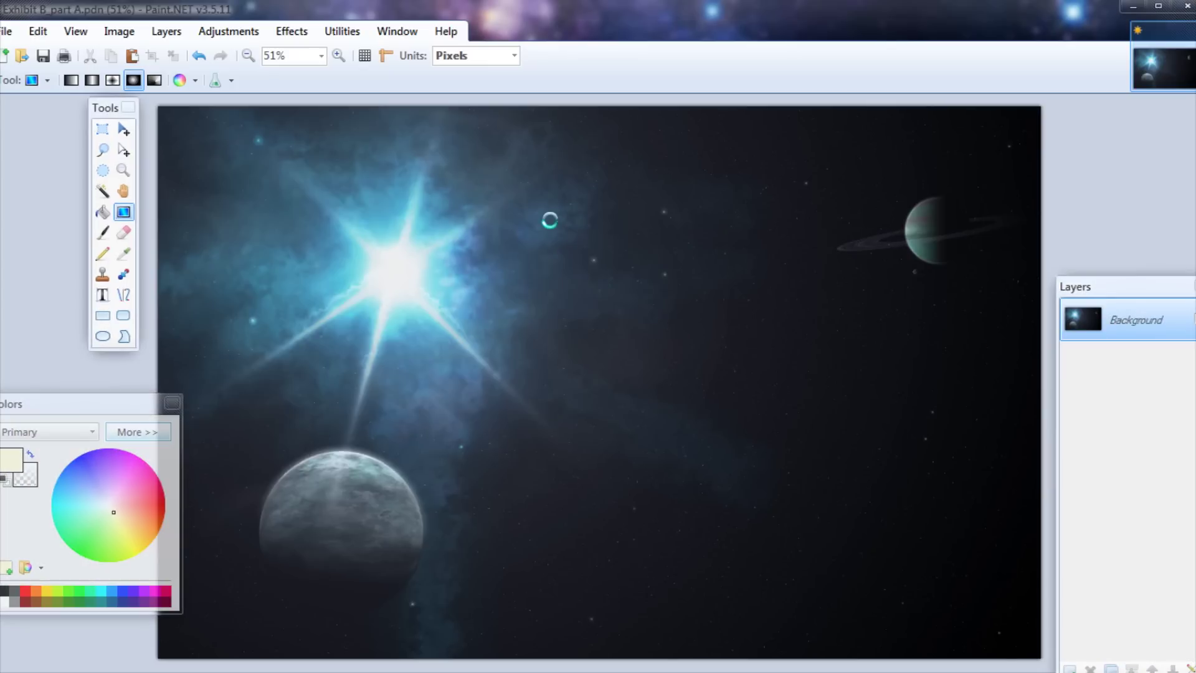
key("ctrl+z")
key("ctrl+s")
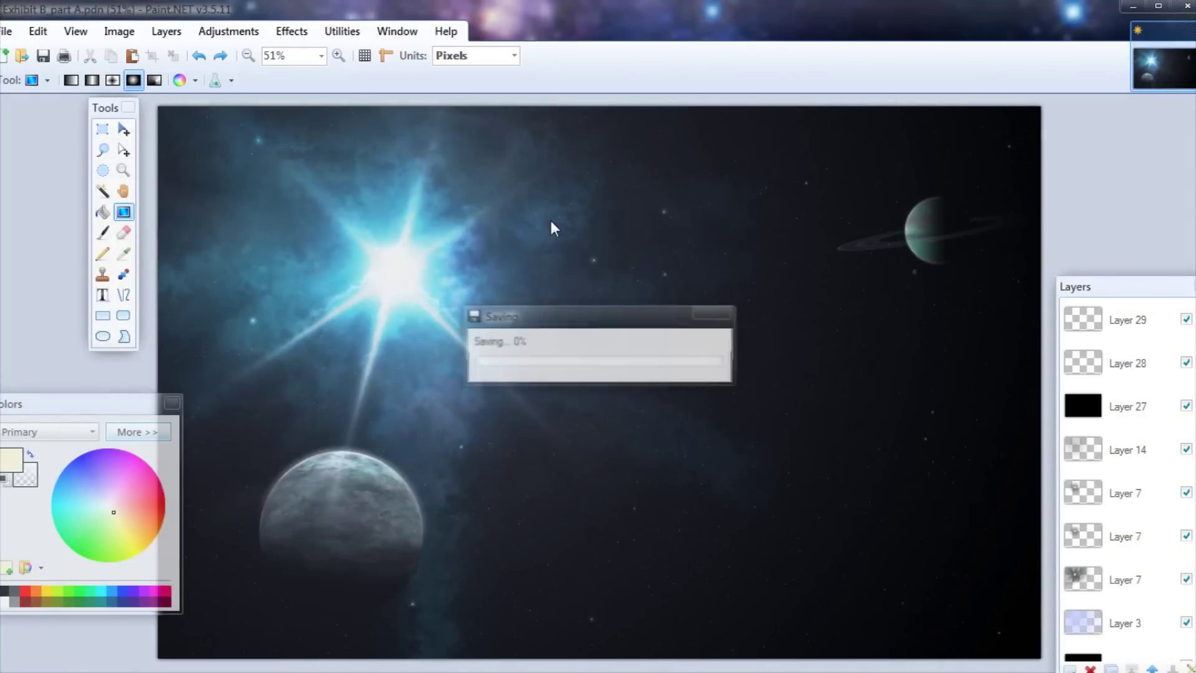
left_click(786, 669)
left_click(1128, 632)
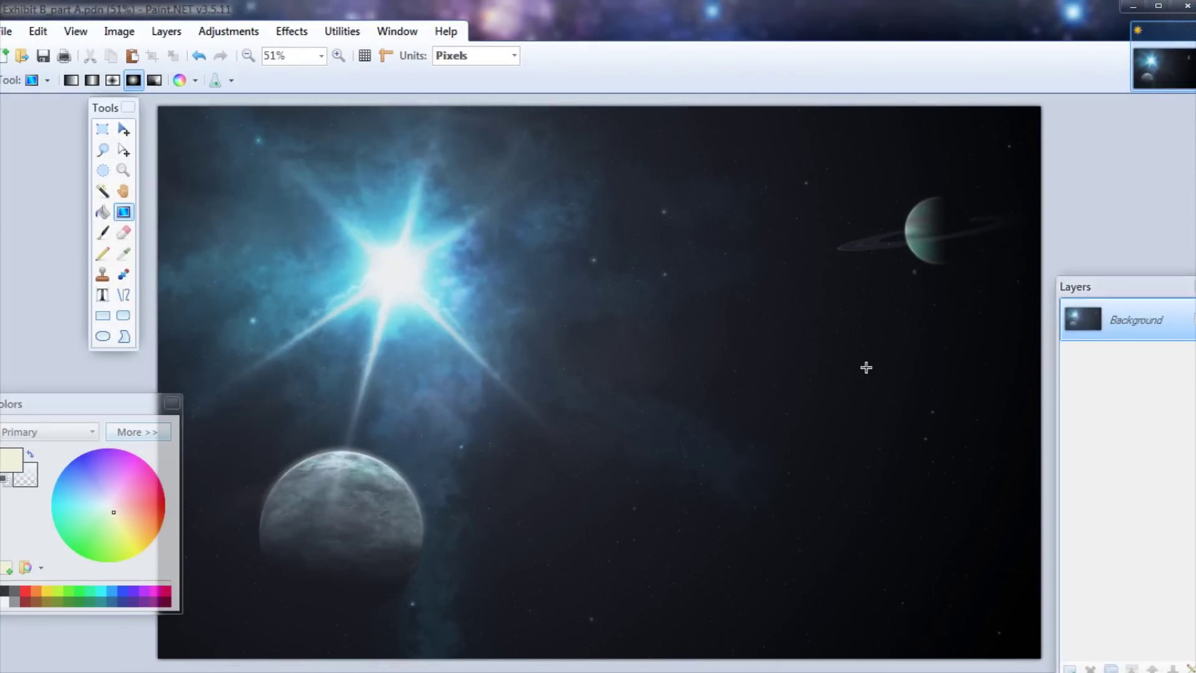
- Prepare the Rectangle tool on a new layer with dark brown 35322D as the primary colour, undoing the small test rectangle
left_click(102, 316)
left_click(5, 479)
left_click(137, 432)
left_click(146, 531)
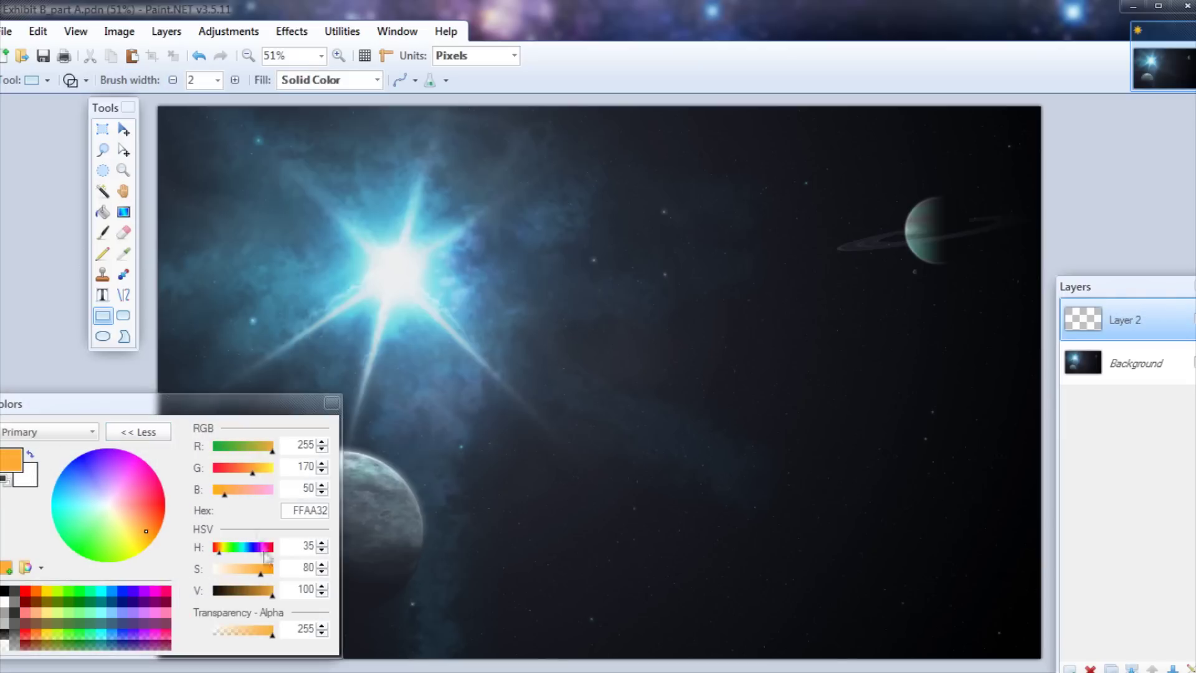
left_click_drag(224, 580, 223, 576)
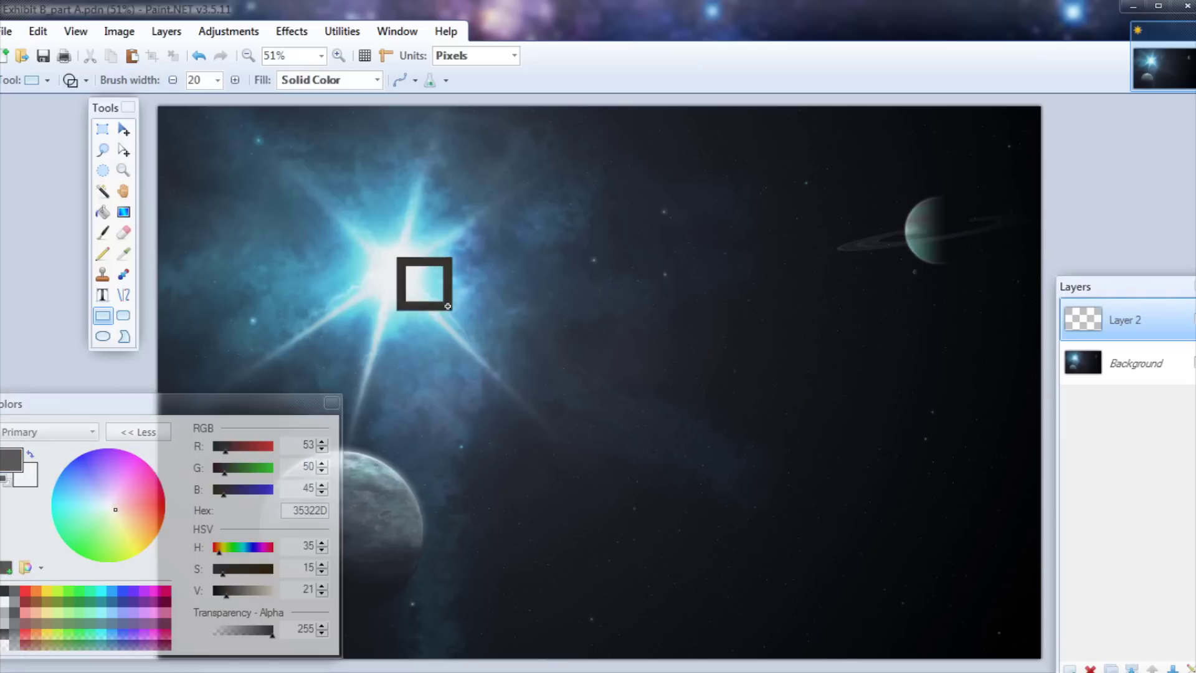
key("ctrl+z")
left_click(138, 432)
- Draw a dark brown rectangular frame around the canvas on Layer 2 with a brush width of 150
mouse_move(168, 118)
left_mouse_down()
mouse_move(530, 478)
mouse_move(199, 144)
mouse_move(485, 330)
mouse_move(1030, 613)
mouse_move(1028, 639)
left_mouse_up()
key("ctrl+z")
left_click(217, 81)
key("ctrl+z")
left_click(217, 81)
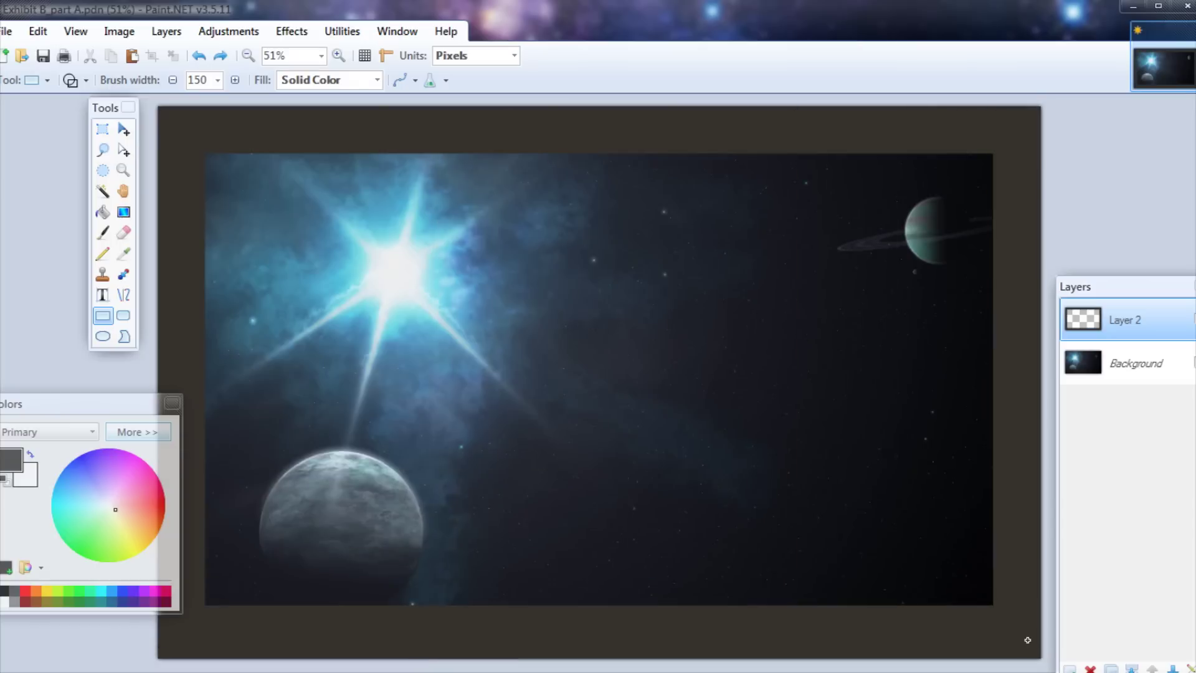
key("ctrl+z")
left_click_drag(169, 115, 1036, 672)
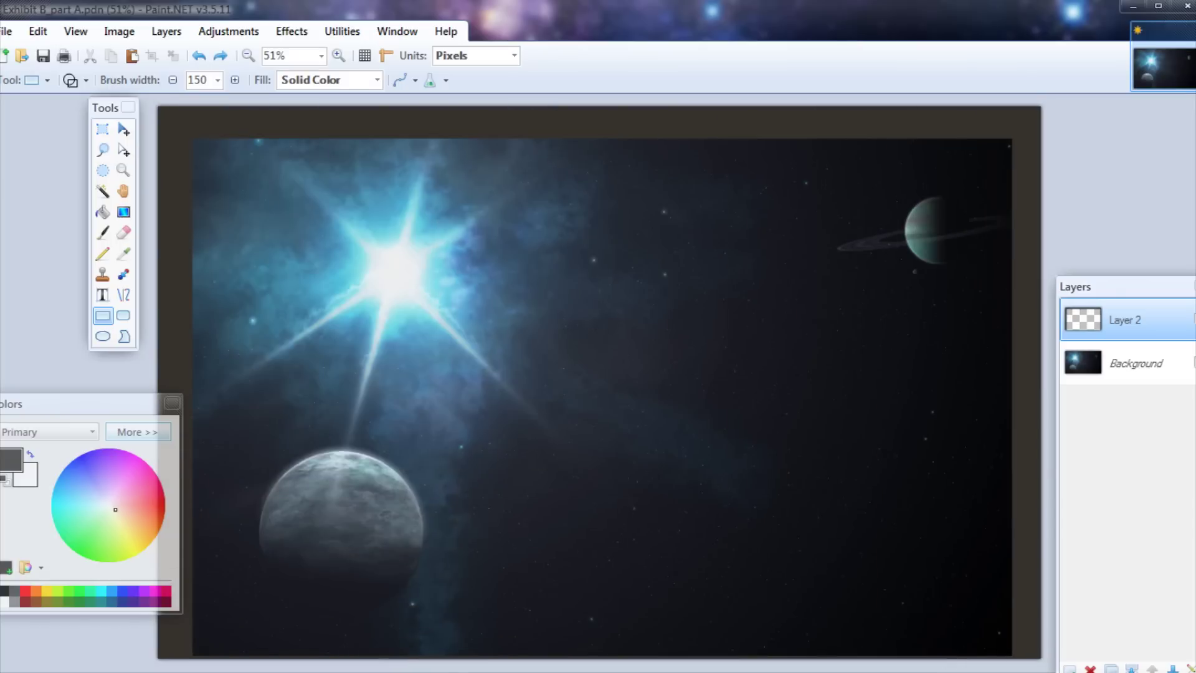
- Duplicate the frame layer and darken the copy by lowering its Luminosity curve
left_click(123, 132)
scroll(283, 210, "down", 5)
key("ctrl+shift+m")
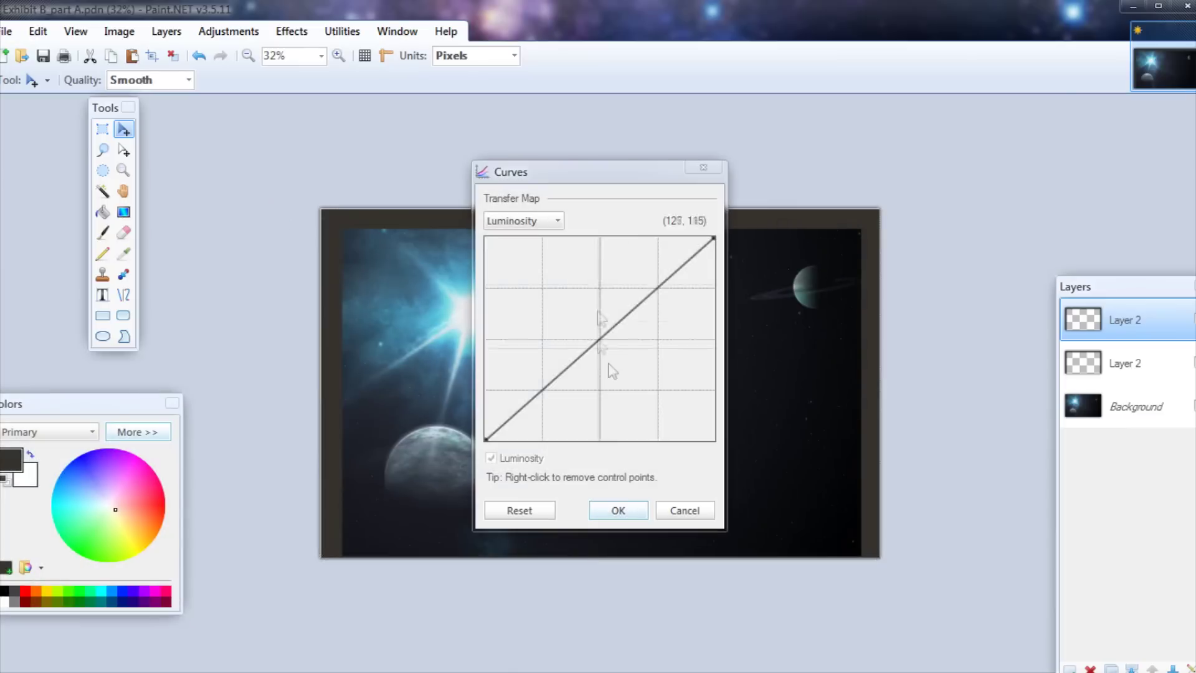
left_click_drag(603, 358, 615, 390)
left_click(616, 509)
- Enlarge the darkened frame copy beyond the canvas edges and merge it into the frame layer below
key("ctrl+a")
left_click_drag(879, 209, 899, 193)
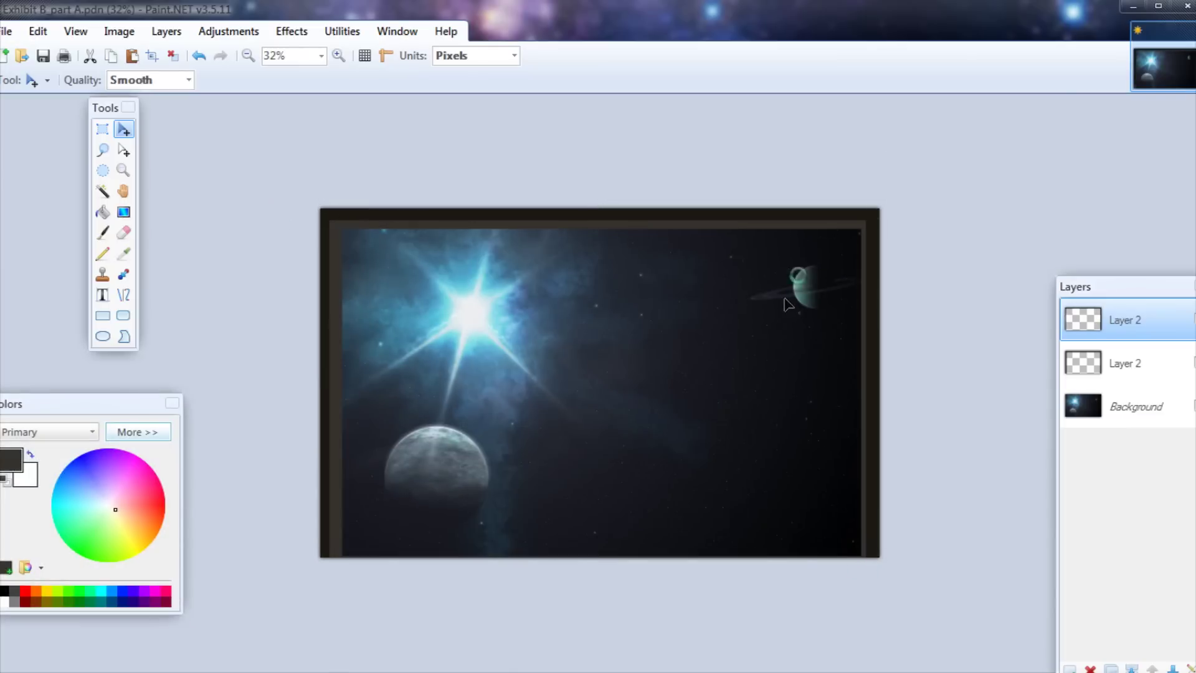
key("ctrl+plus")
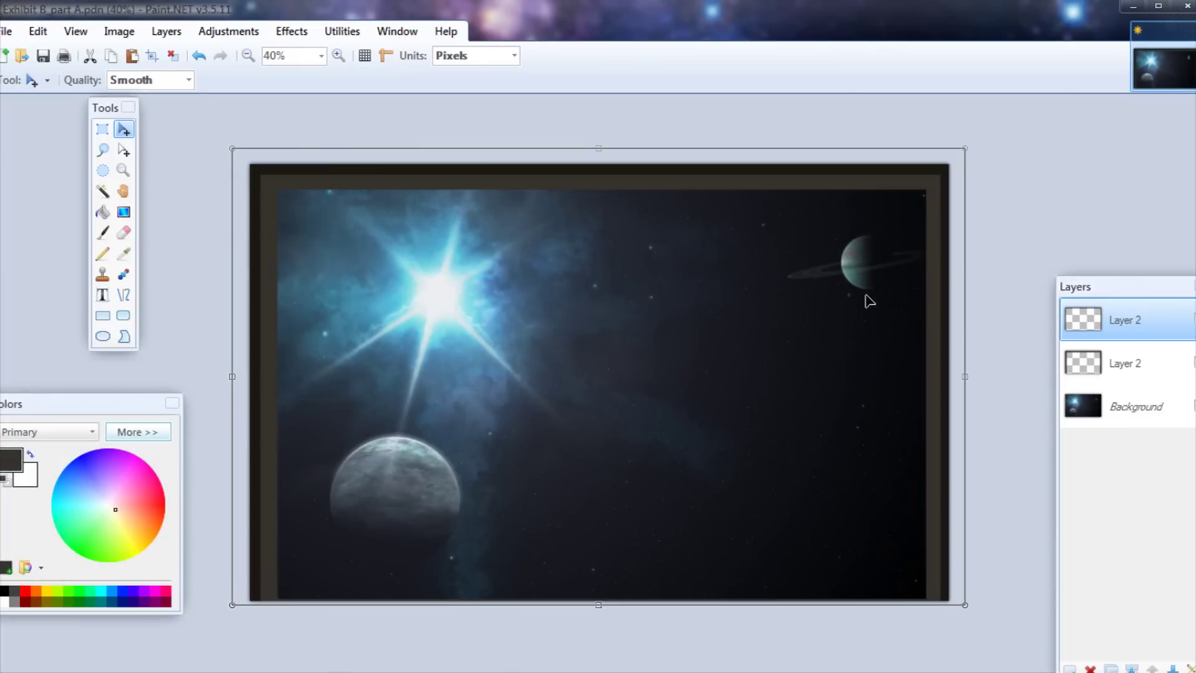
left_click(1135, 668)
- Add a new layer and browse for an image to open in the New_Grunge_Textures folder under Stock, 200 Grunge Textures
left_click(1069, 669)
left_click(6, 33)
left_click(32, 67)
left_click(288, 37)
left_click(322, 218)
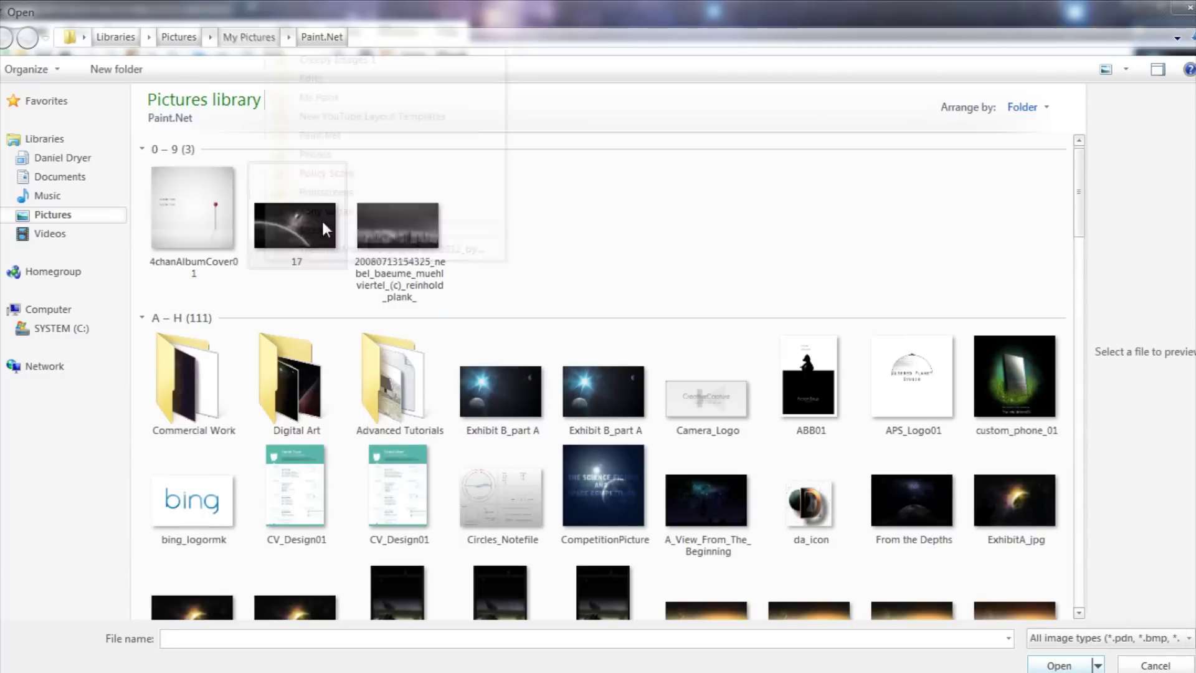
double_click(203, 223)
scroll(330, 380, "down", 3)
double_click(399, 529)
key("BackSpace")
double_click(299, 395)
- Preview the grunge textures and open new_grunge_3
left_click(299, 240)
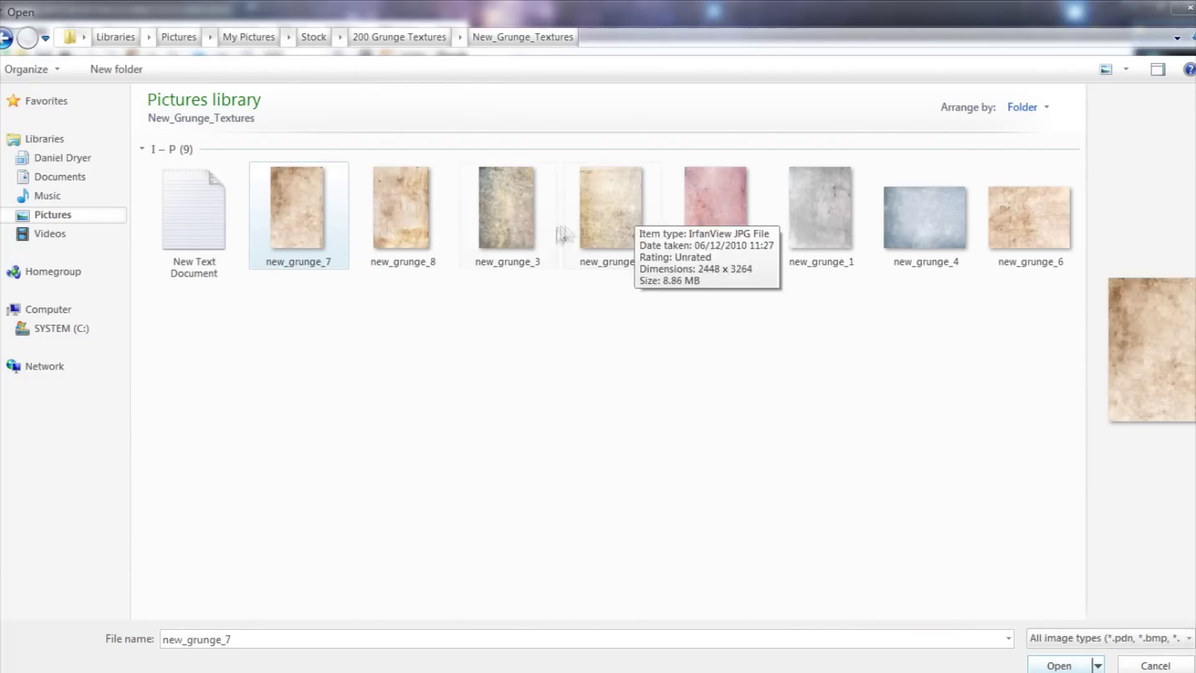
left_click_drag(1088, 374, 853, 374)
left_click(541, 226)
double_click(540, 226)
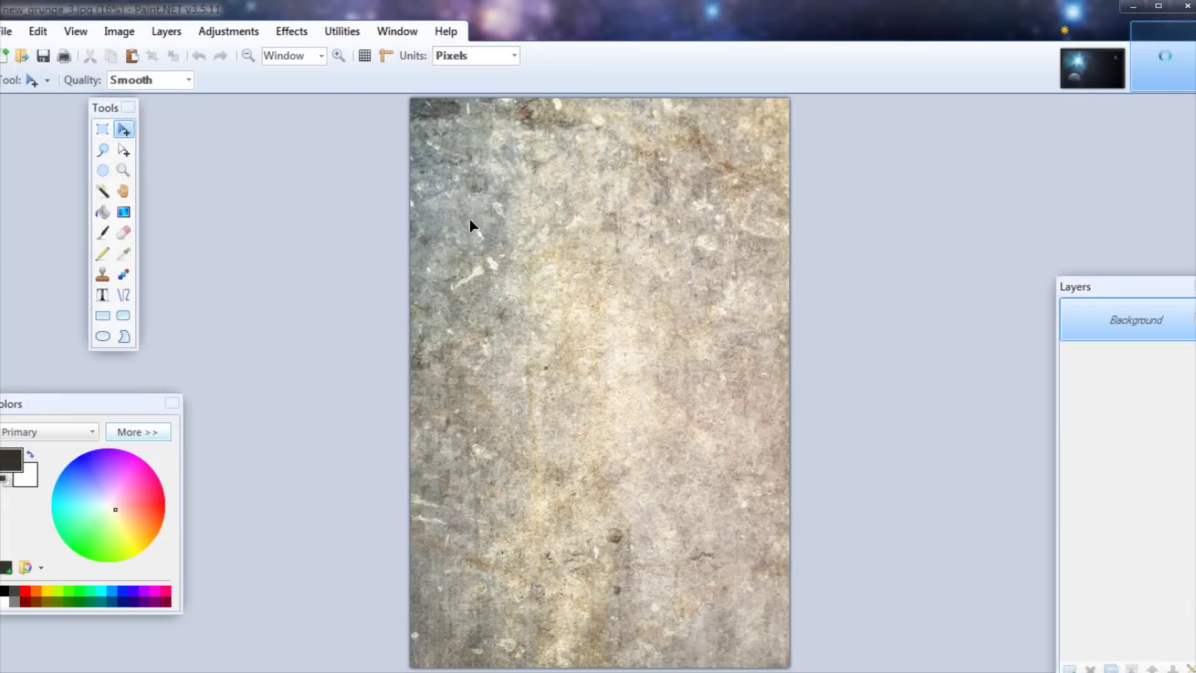
- Paste the grunge texture onto Layer 3 of the space artwork, keeping the canvas size, and reposition and shrink it to fit the canvas
left_click(1092, 68)
key("ctrl+v")
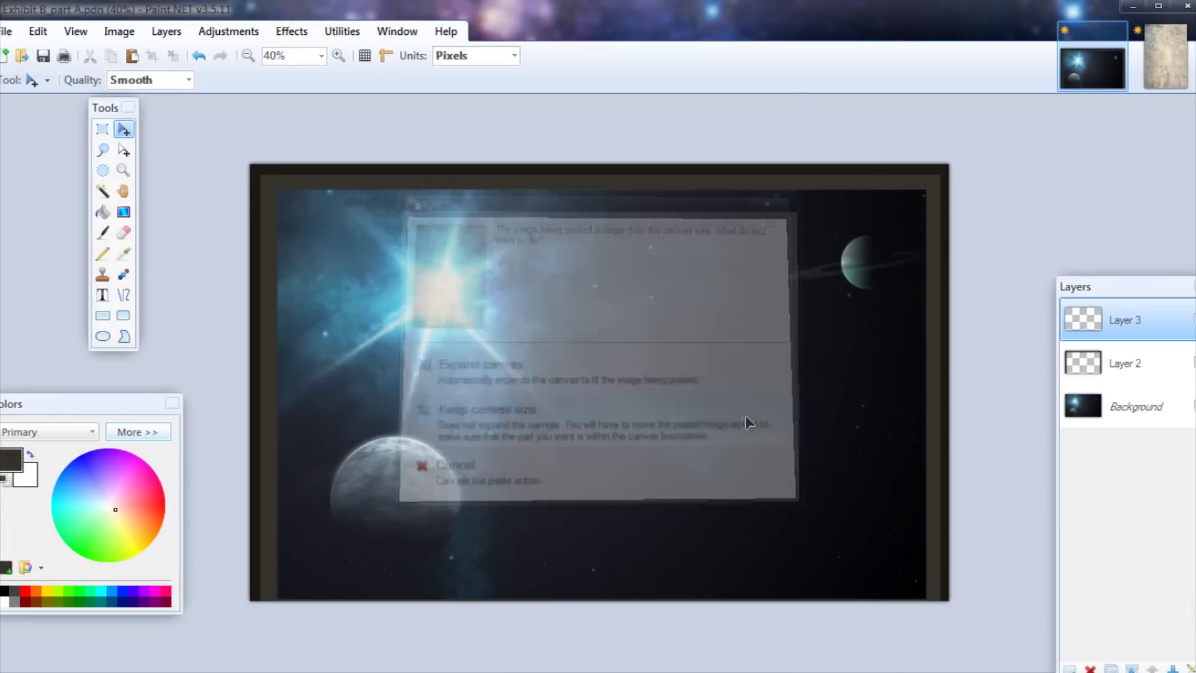
left_click(747, 422)
scroll(818, 596, "down", 12)
left_click_drag(527, 391, 531, 356)
key("ctrl+z")
scroll(614, 414, "up", 4)
left_click_drag(614, 415, 672, 371)
left_click_drag(859, 560, 744, 446)
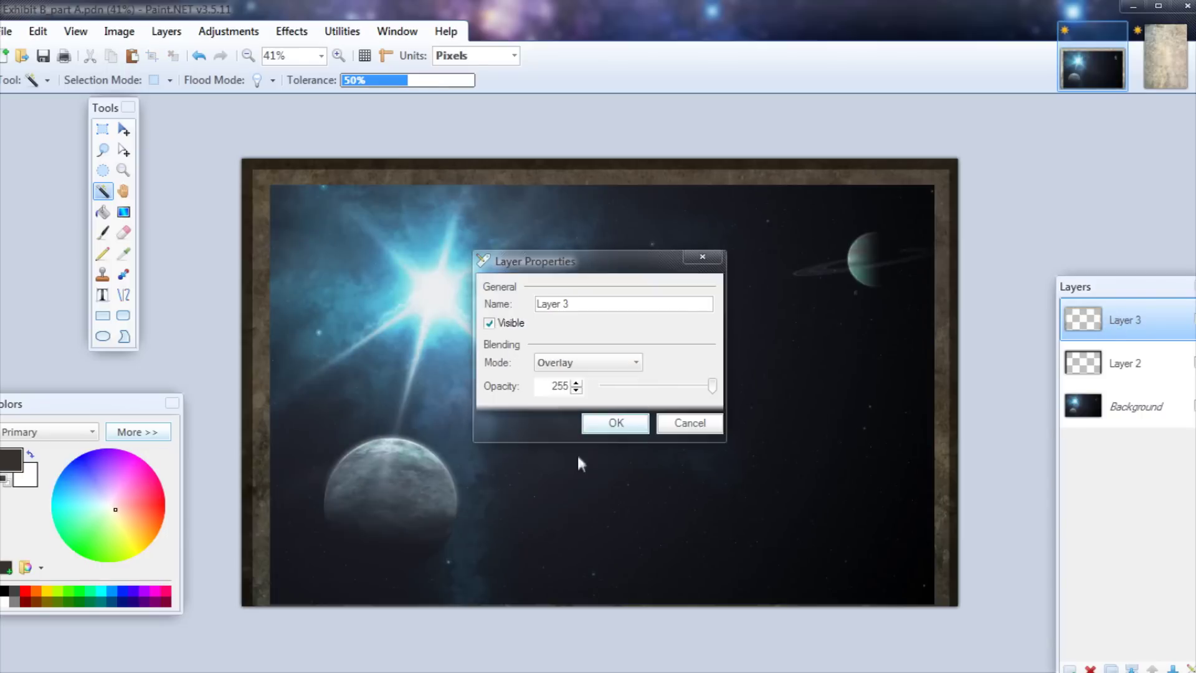
- Set the blending mode of the grunge texture on Layer 3 to Multiply
left_click(587, 362)
left_click(577, 391)
scroll(576, 391, "down", 2)
scroll(577, 391, "up", 2)
left_click(616, 423)
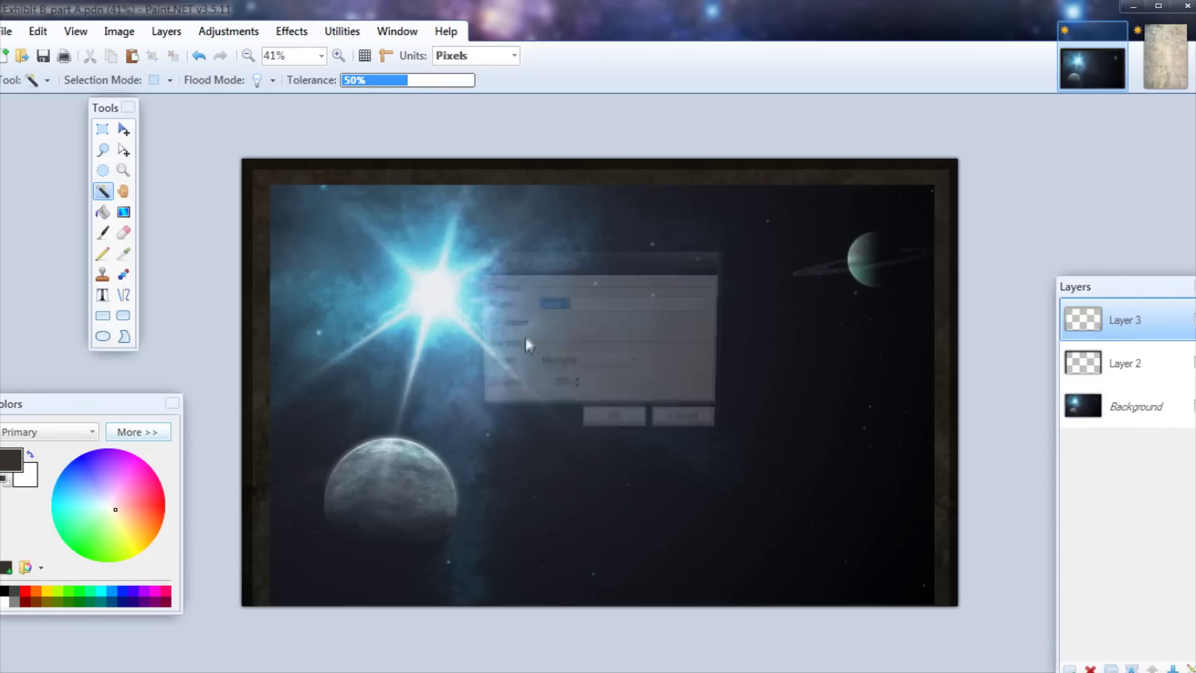
left_click(611, 422)
- Add a layer between the background and the frame layer and fill it with dark navy blue
left_click(1107, 372)
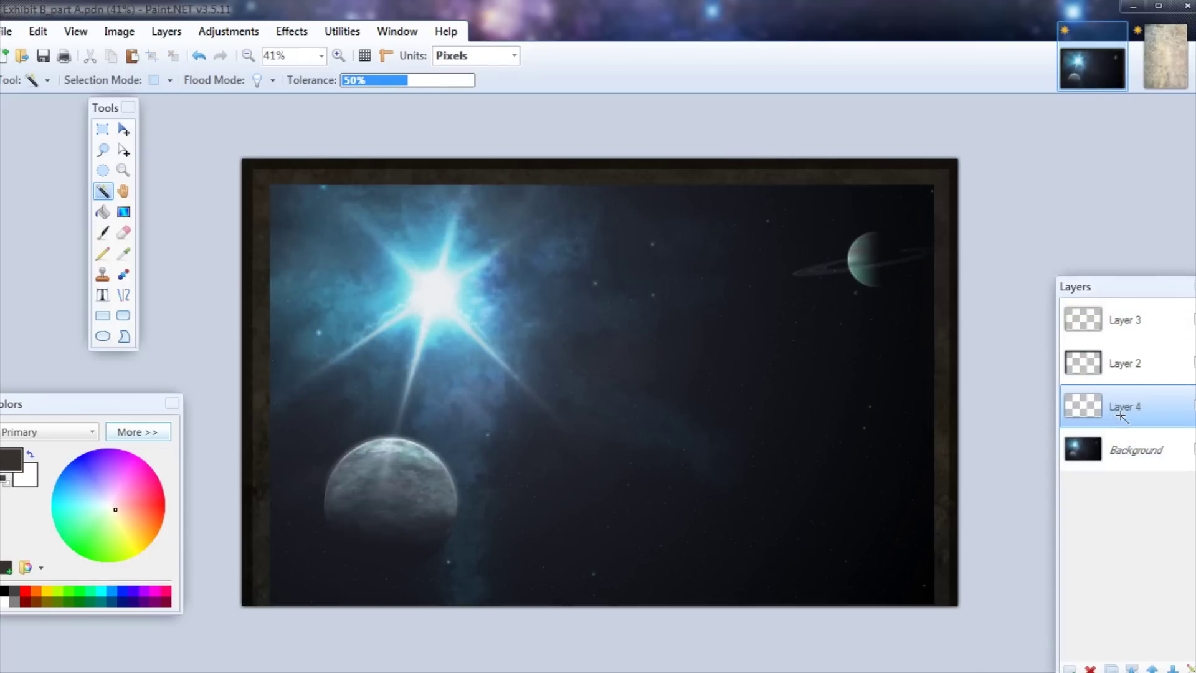
left_click(137, 431)
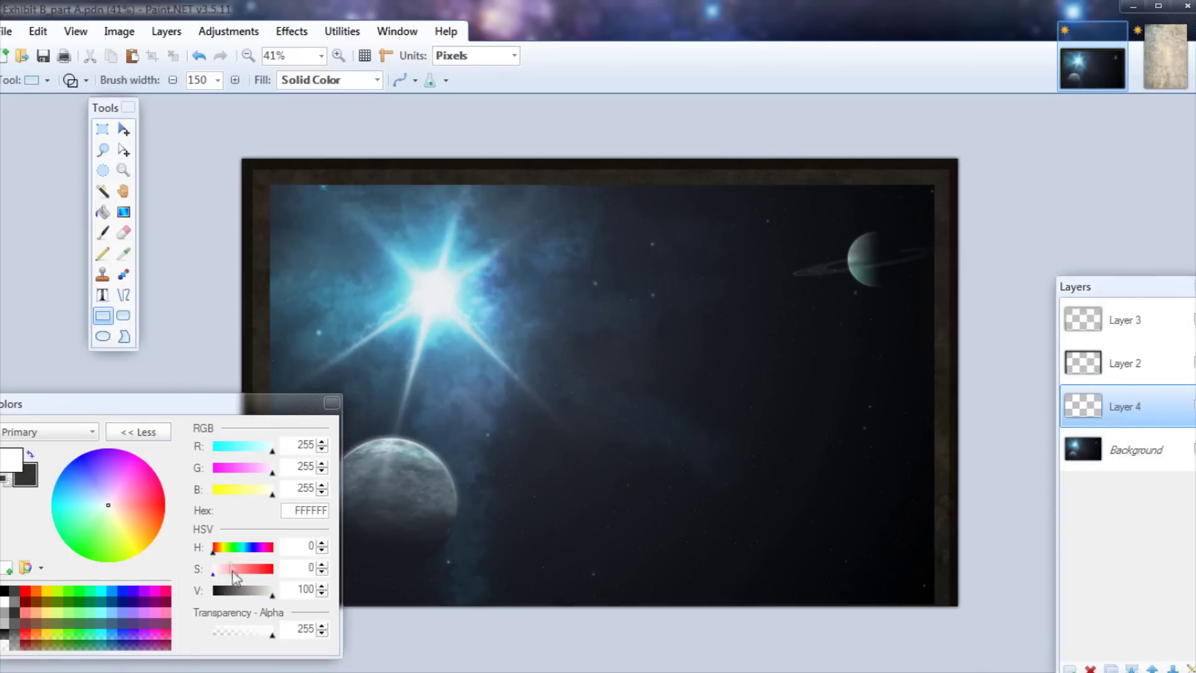
left_click(138, 432)
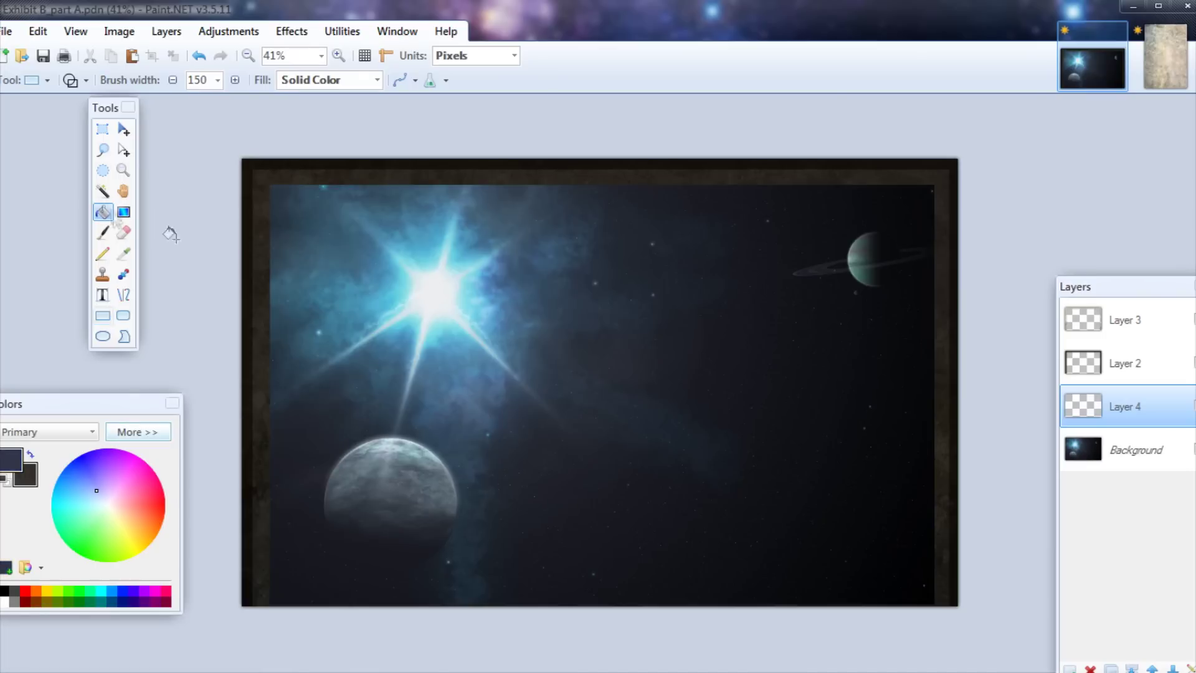
left_click(617, 220)
- Apply an effect that turns the navy fill on Layer 4 nearly black
left_click(291, 31)
left_click(551, 277)
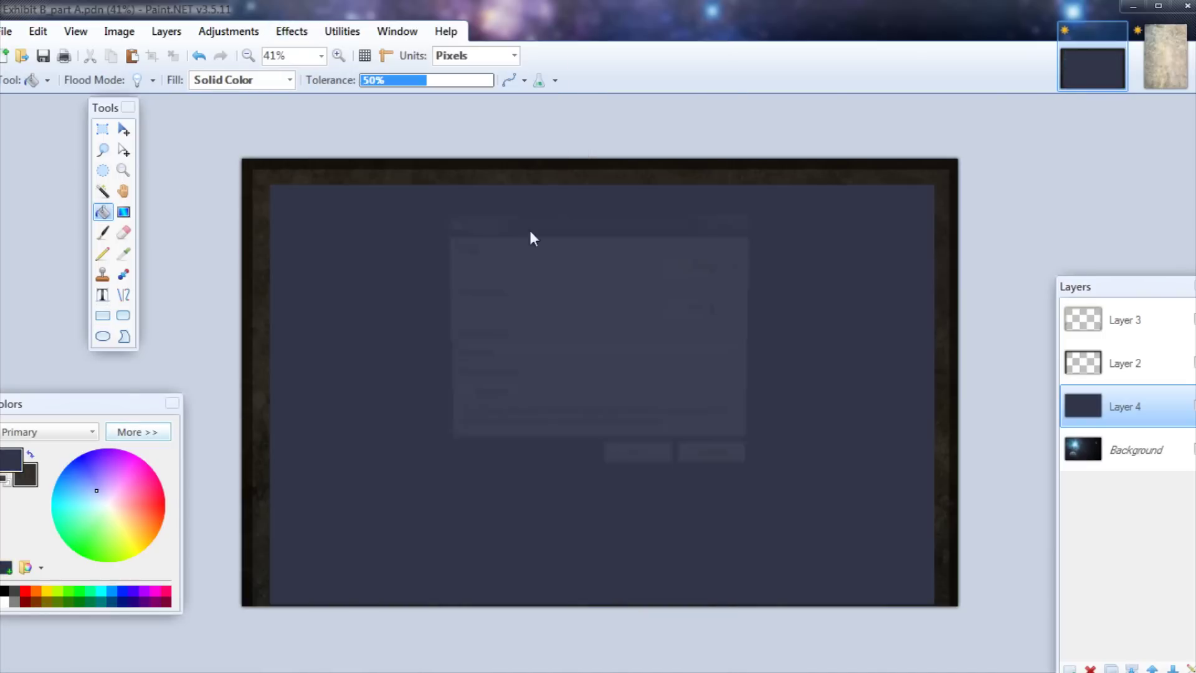
left_click(863, 310)
left_click(747, 339)
left_click_drag(773, 224, 844, 224)
left_click(906, 417)
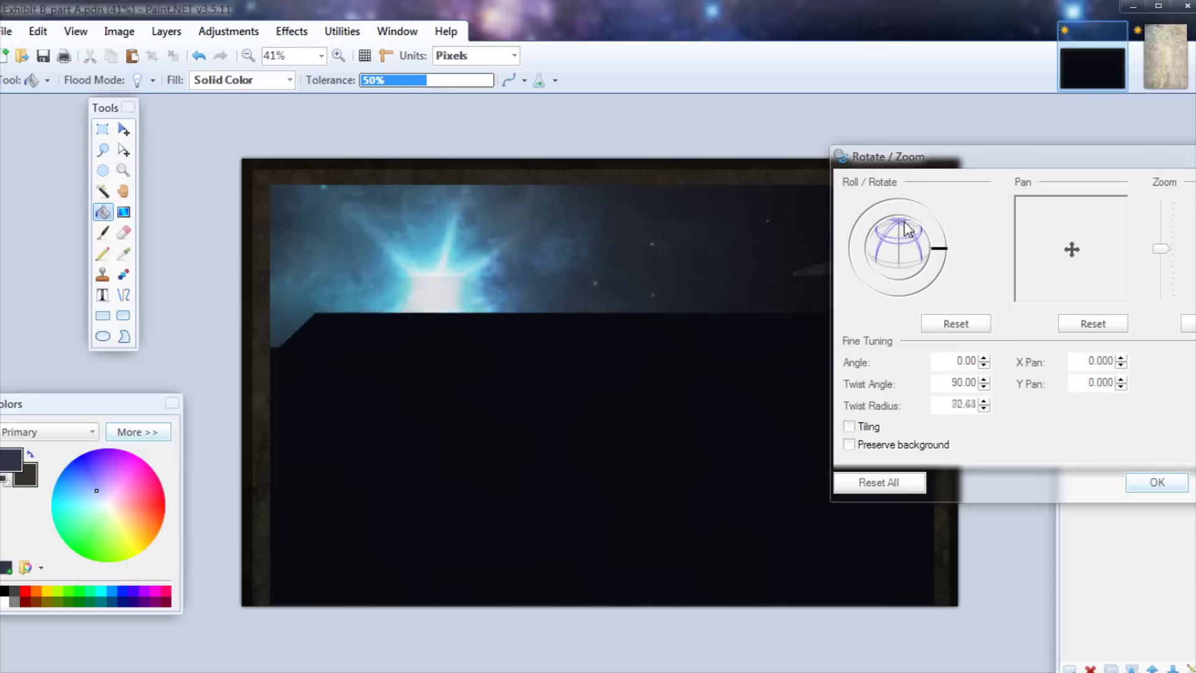
- Tilt Layer 4 into a ground plane with Rotate/Zoom: twist angle 90, twist radius 77.87, pan X -0.048 and Y 0.690, zoom 1.31x
left_click_drag(906, 229, 905, 223)
left_click_drag(1071, 249, 1068, 284)
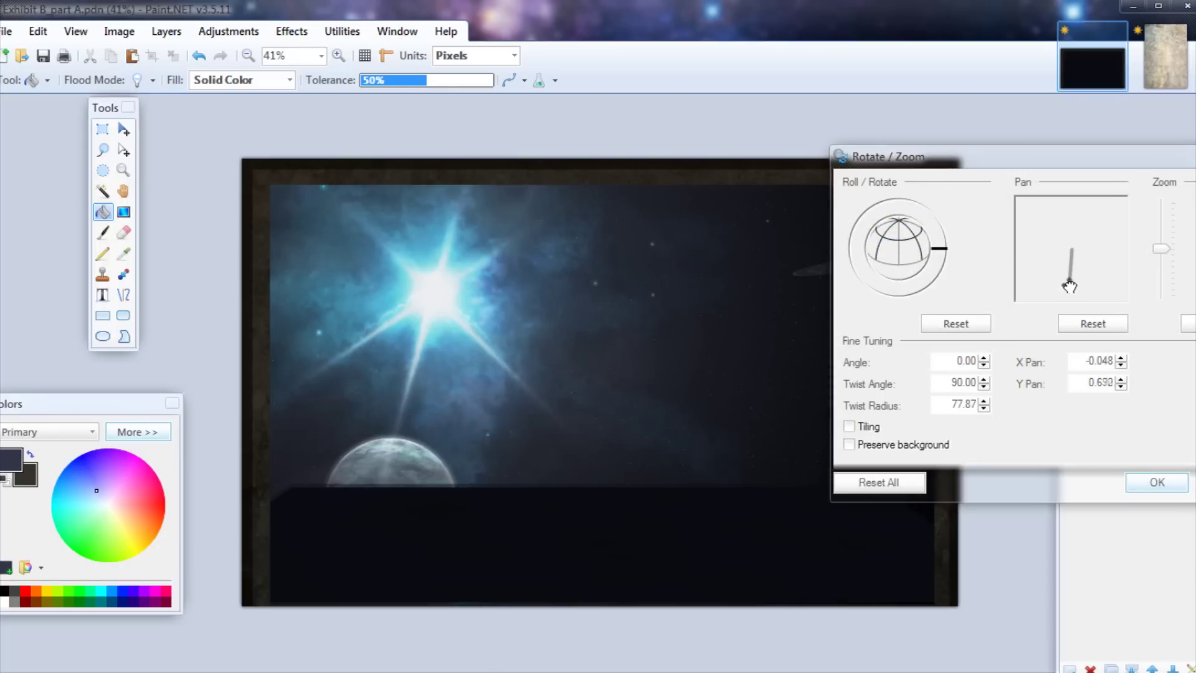
left_click_drag(1046, 157, 846, 104)
left_click(957, 430)
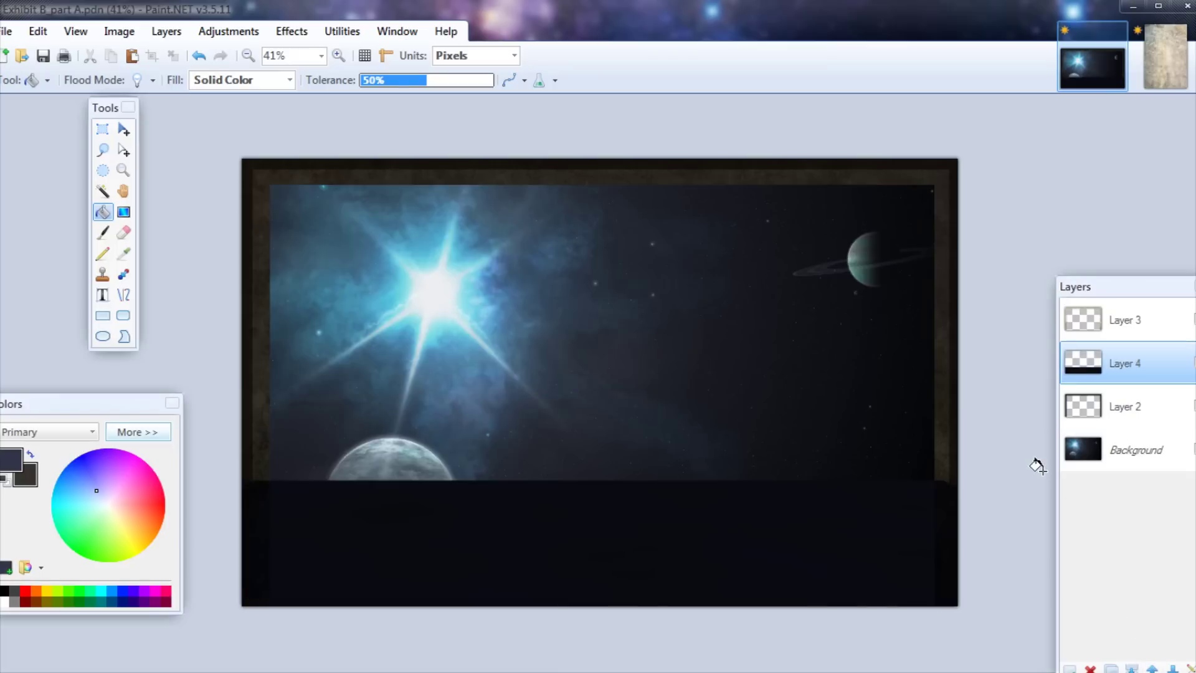
- Review Layer 4's properties and move the ground layer to the top of the layer stack
key("ctrl+shift+m")
key("Escape")
double_click(1083, 364)
left_click(615, 421)
left_click(1152, 668)
double_click(1081, 327)
left_click(615, 422)
- Brighten the ground on Layer 4 by raising its Luminosity curve
key("ctrl+shift+m")
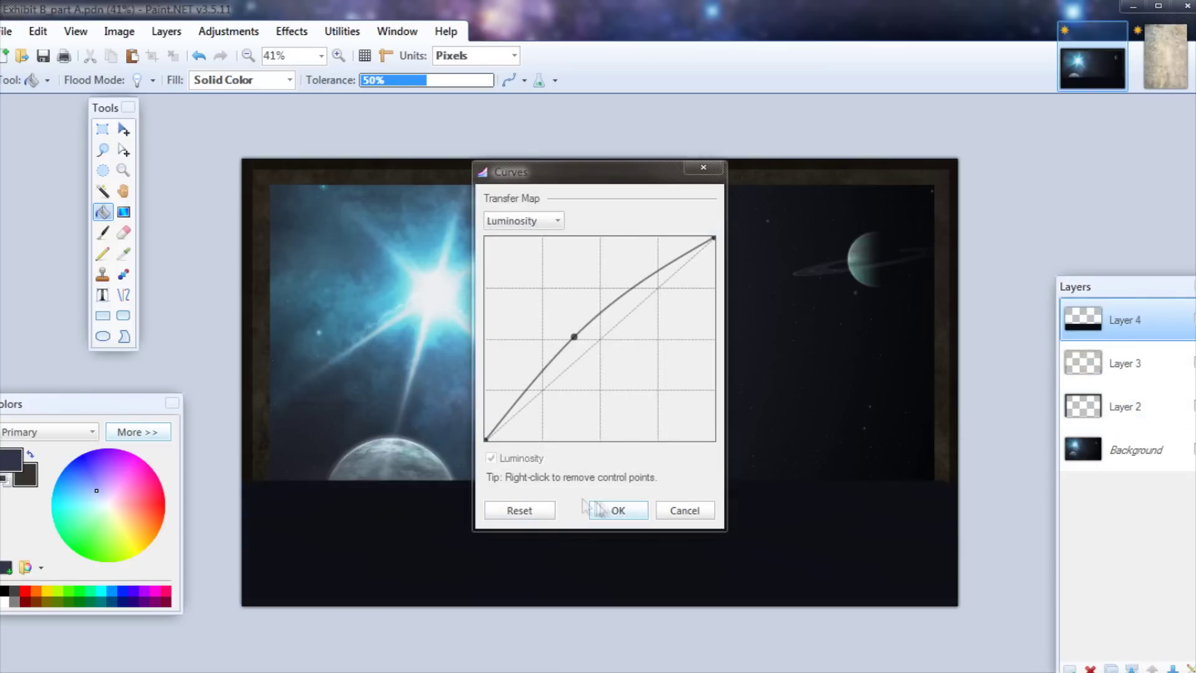
key("Return")
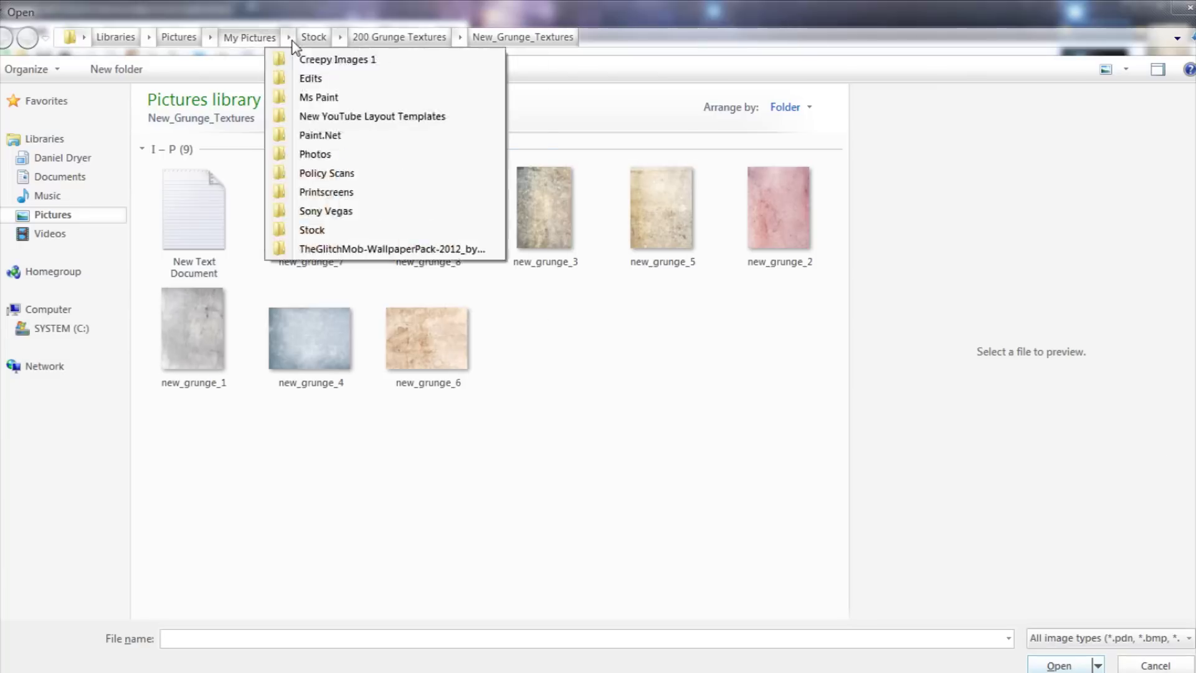
- Open the circuit board images 5194d74a8bdd636386 and circuit-have_00374585 together from the Stock folder
left_click(312, 230)
scroll(506, 363, "down", 15)
scroll(542, 355, "up", 15)
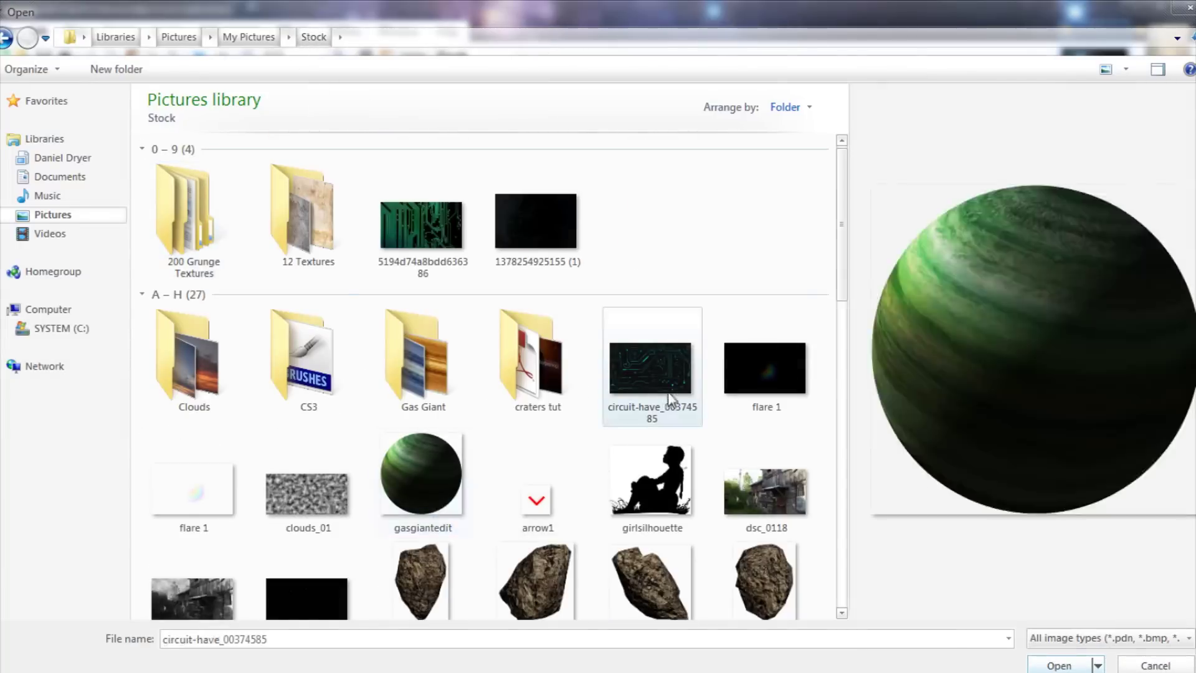
scroll(346, 527, "down", 10)
scroll(423, 513, "up", 5)
scroll(425, 514, "up", 5)
left_click(423, 225, "ctrl")
left_click(1058, 665)
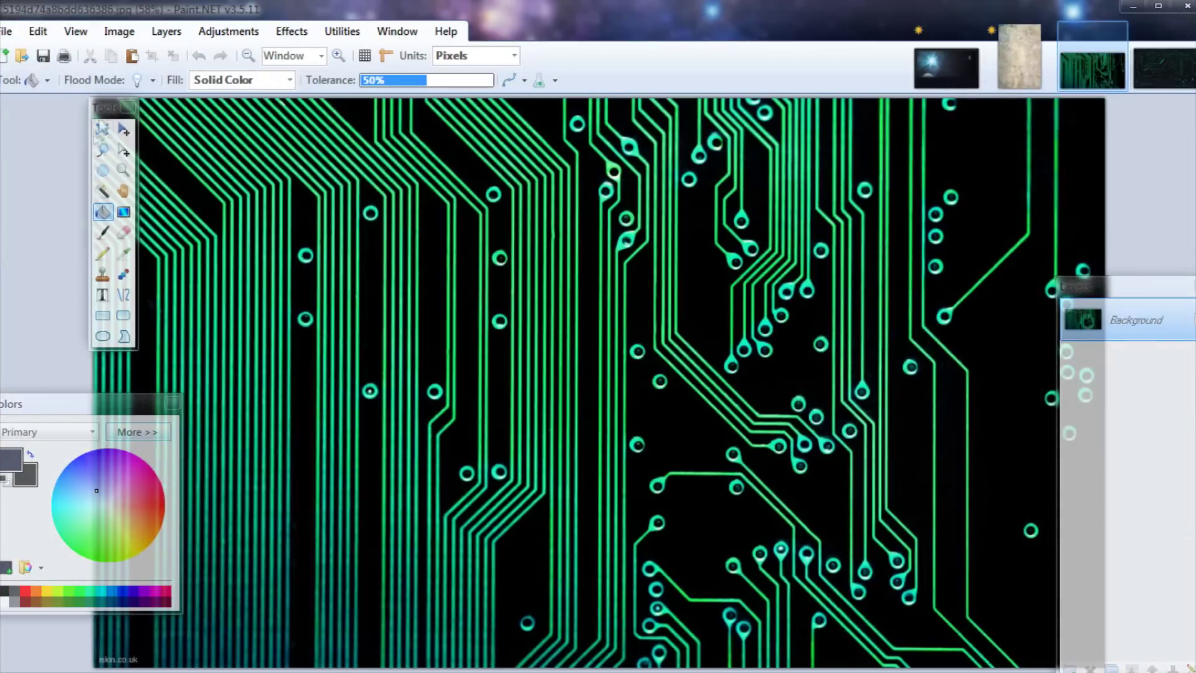
- Paste the green circuit board image into the space artwork as a new layer and enlarge it over the canvas
left_click(946, 68)
key("ctrl+shift+v")
left_click_drag(600, 564, 646, 609)
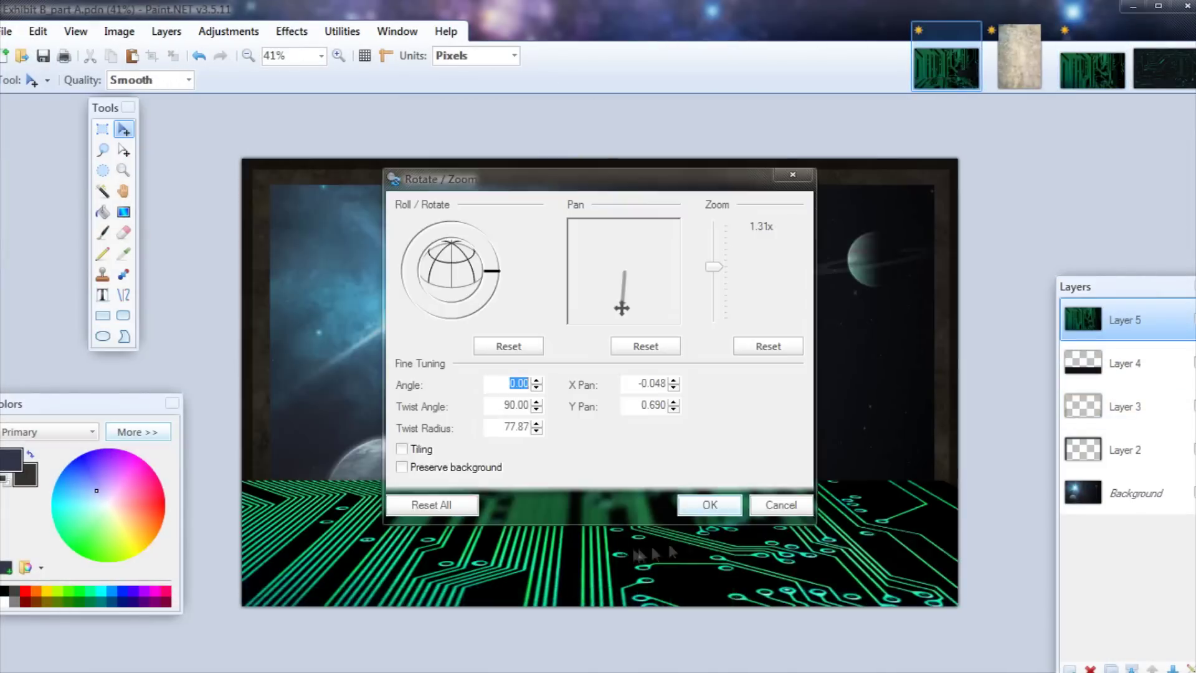
- Tilt the green circuit layer into a ground plane with Rotate/Zoom at 1.31x and Y pan 0.690, and set Layer 5's blending to Overlay
left_click(716, 501)
key("F4")
left_click(588, 362)
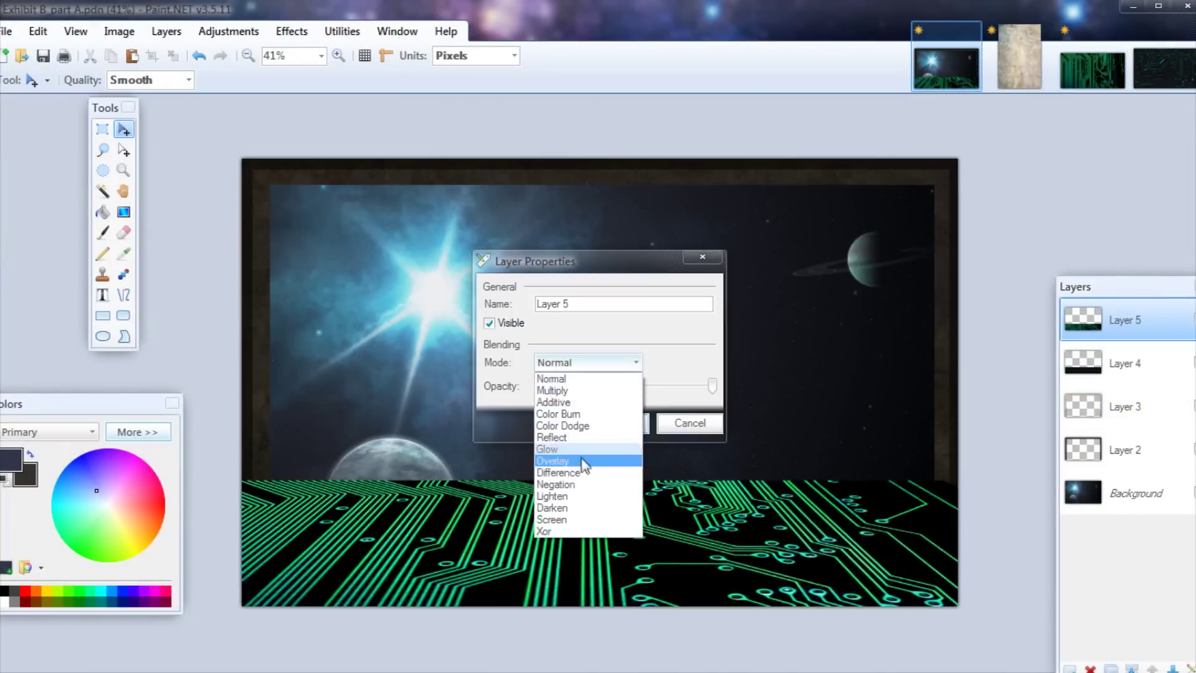
left_click(581, 459)
left_click(644, 421)
- Shift the circuit layer's colour with Hue/Saturation using hue 31 and saturation 93
key("ctrl+shift+u")
left_click_drag(554, 298, 571, 304)
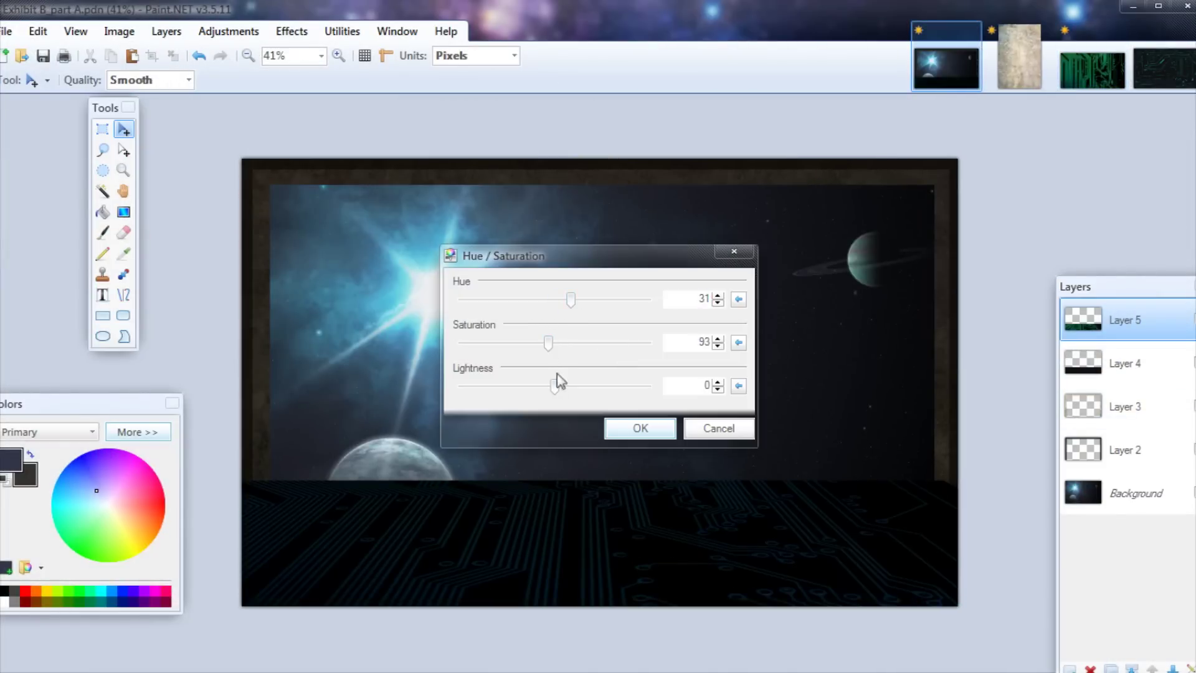
left_click(641, 428)
- Select Layer 5's circuit ground with an inverted Magic Wand selection, apply Glow with radius 11, brightness -19 and contrast 10, and adjust the layer's properties
left_click(103, 191)
left_click(439, 272)
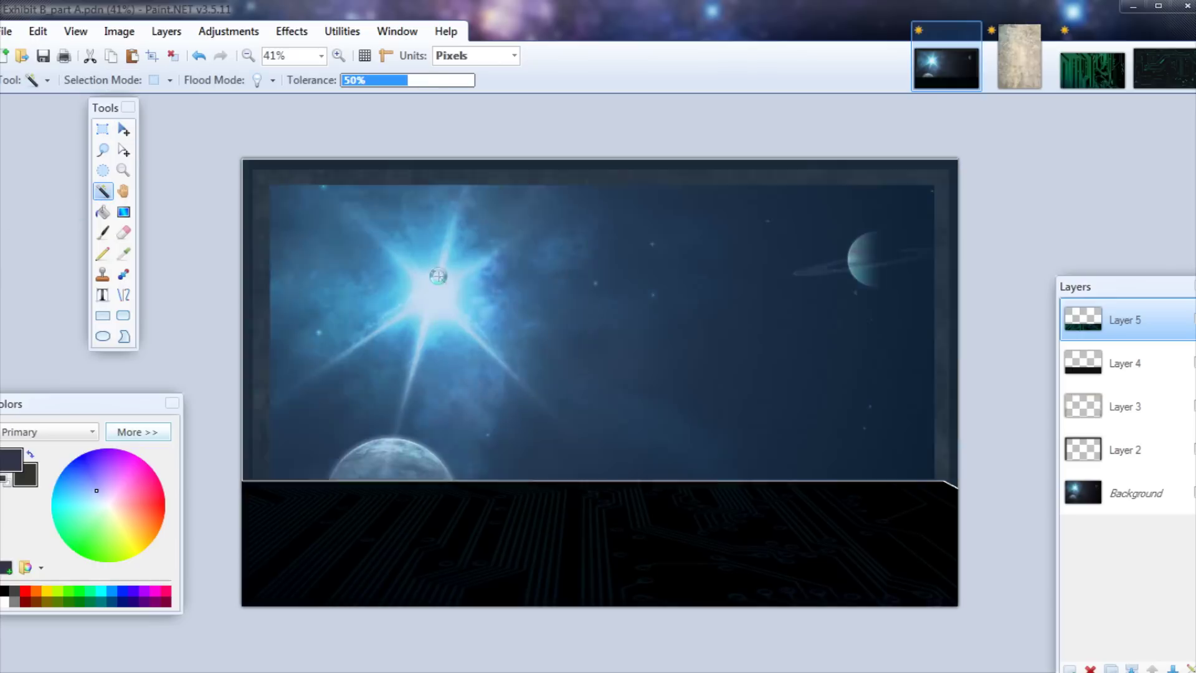
key("ctrl+i")
left_click(291, 31)
mouse_move(398, 257)
left_click(541, 316)
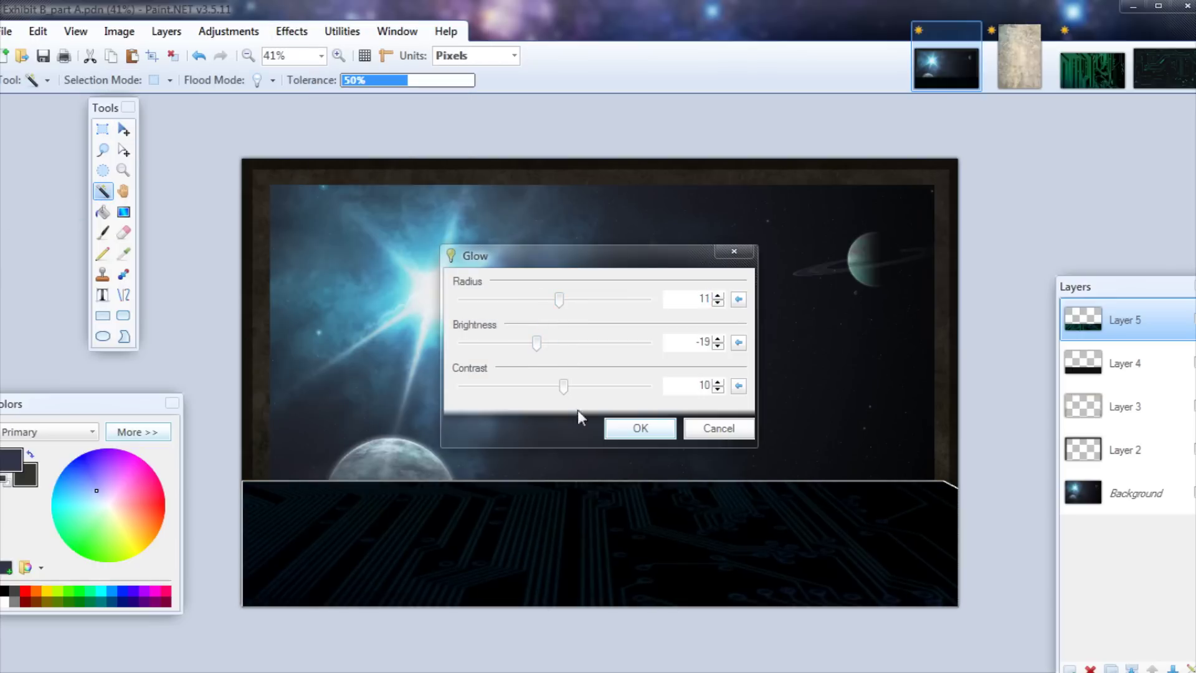
left_click(639, 428)
double_click(1114, 321)
left_click(614, 422)
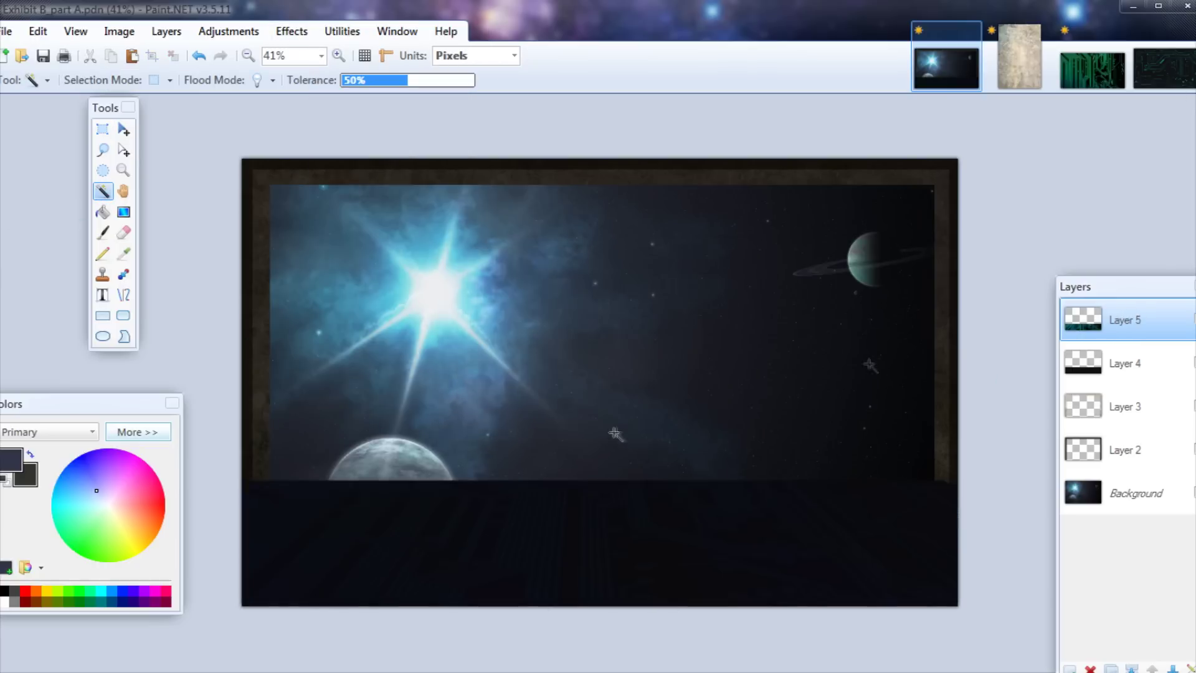
- Paste the cyan-lined circuit image into the space artwork as a new layer, keeping the canvas size
left_click(1162, 68)
key("ctrl+shift+v")
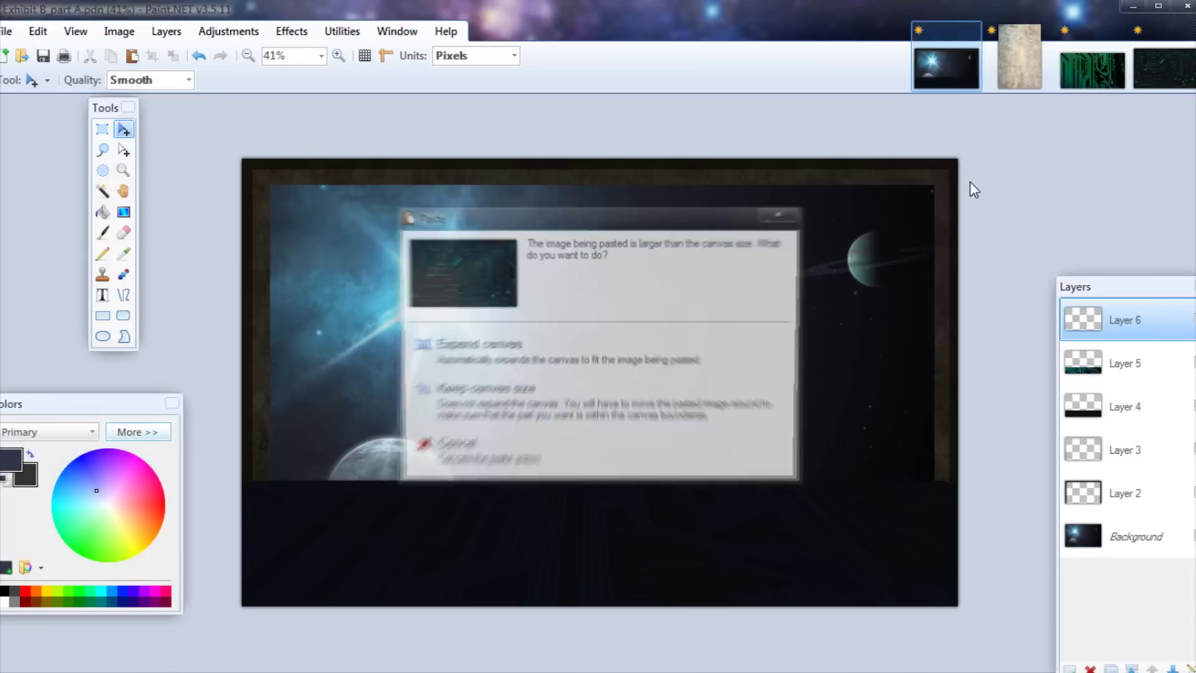
left_click(449, 402)
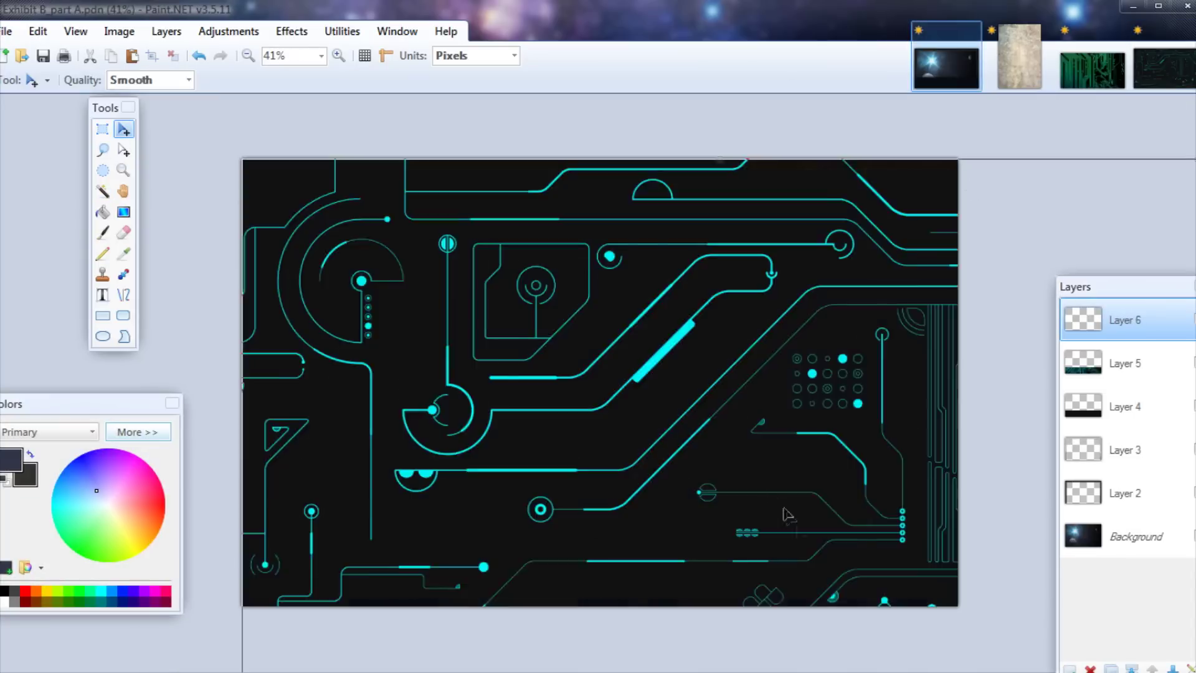
key("ctrl+minus")
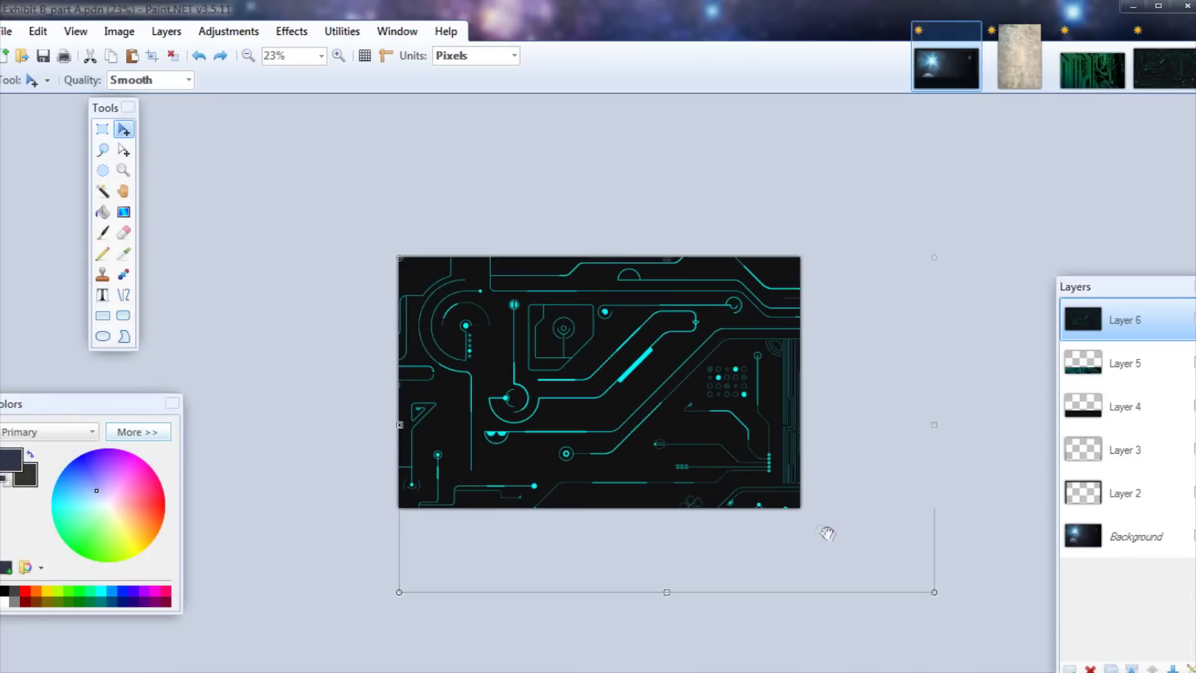
key("ctrl+b")
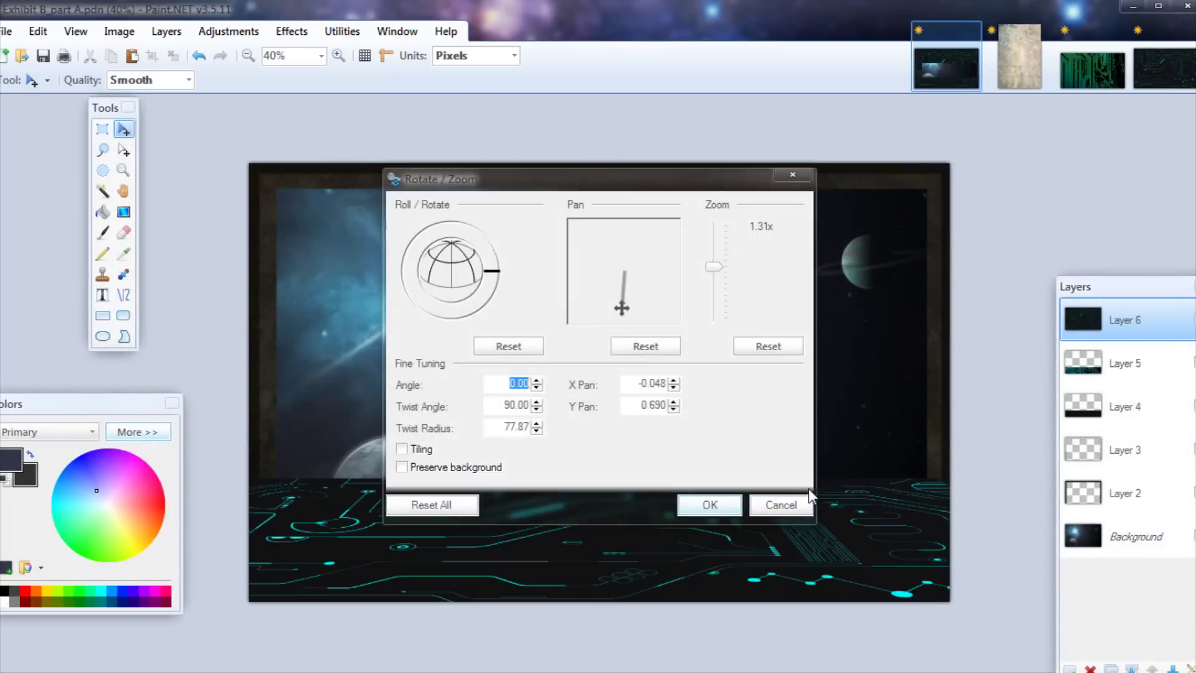
- Tilt the cyan circuit layer onto the ground with Rotate/Zoom at 1.31x and Y pan 0.690, and set Layer 6's blending to Reflect
left_click(726, 495)
key("F4")
left_click(588, 362)
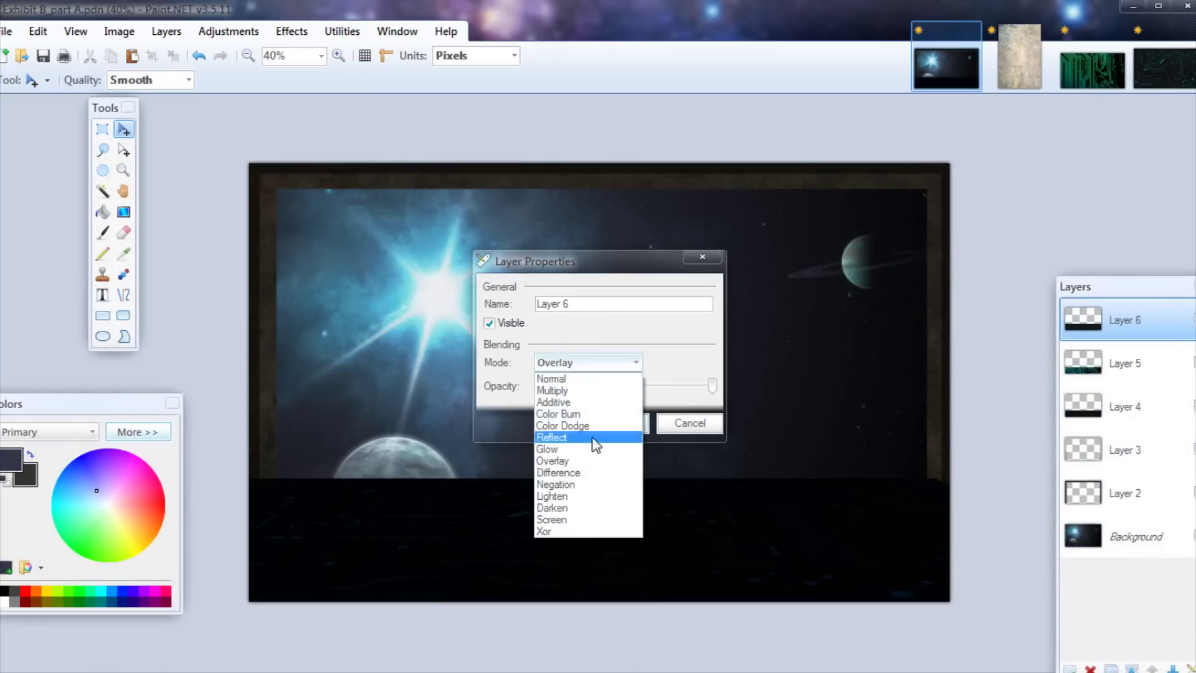
left_click(592, 444)
left_click(622, 429)
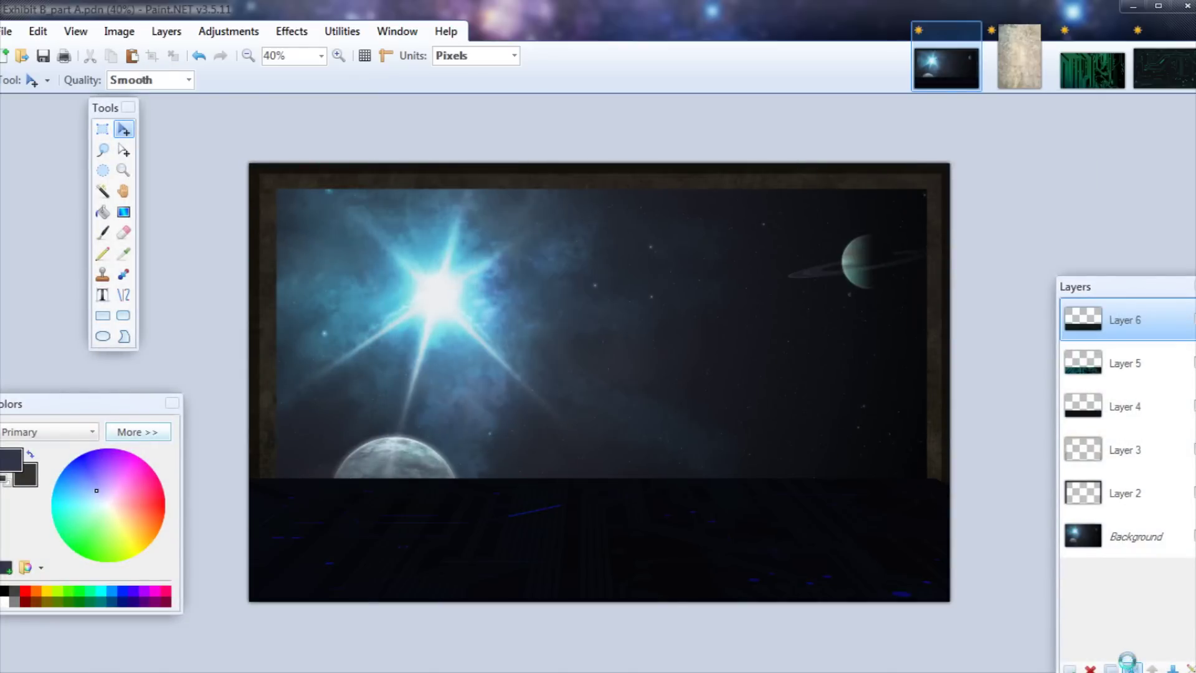
- Add an empty layer above Layer 6 and select the ground area using an inverted Magic Wand selection from Layer 6
key("ctrl+z")
left_click(593, 313)
key("ctrl+d")
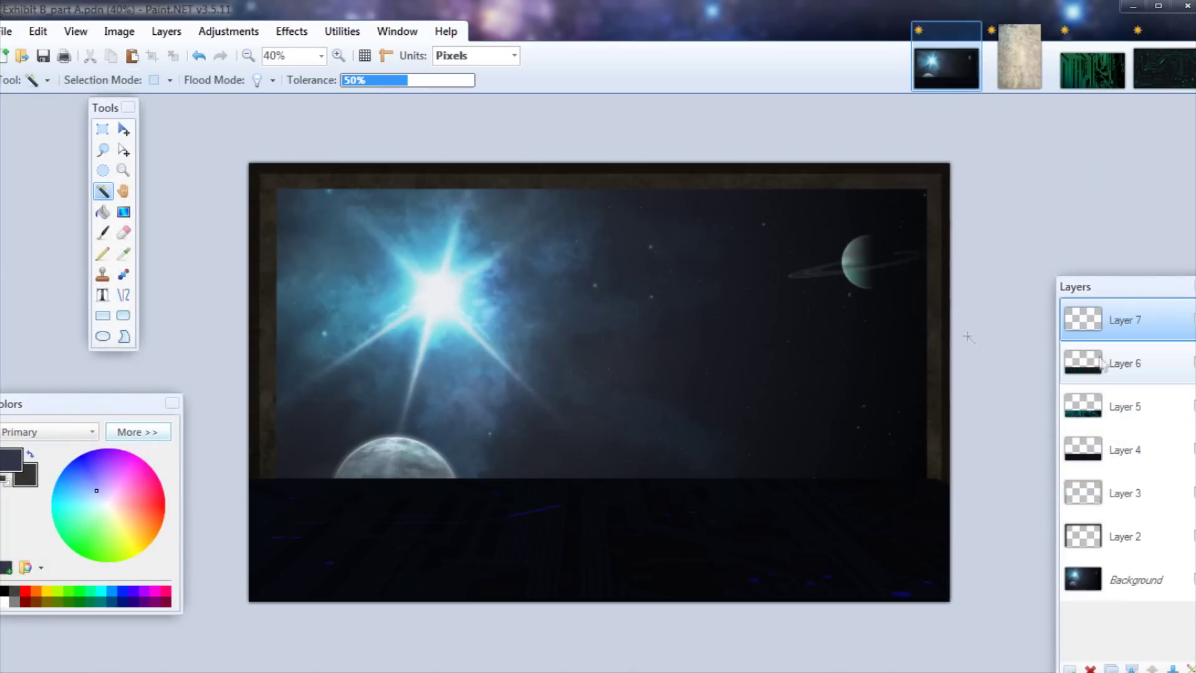
left_click(1124, 363)
left_click(646, 322)
key("ctrl+i")
key("ctrl+z")
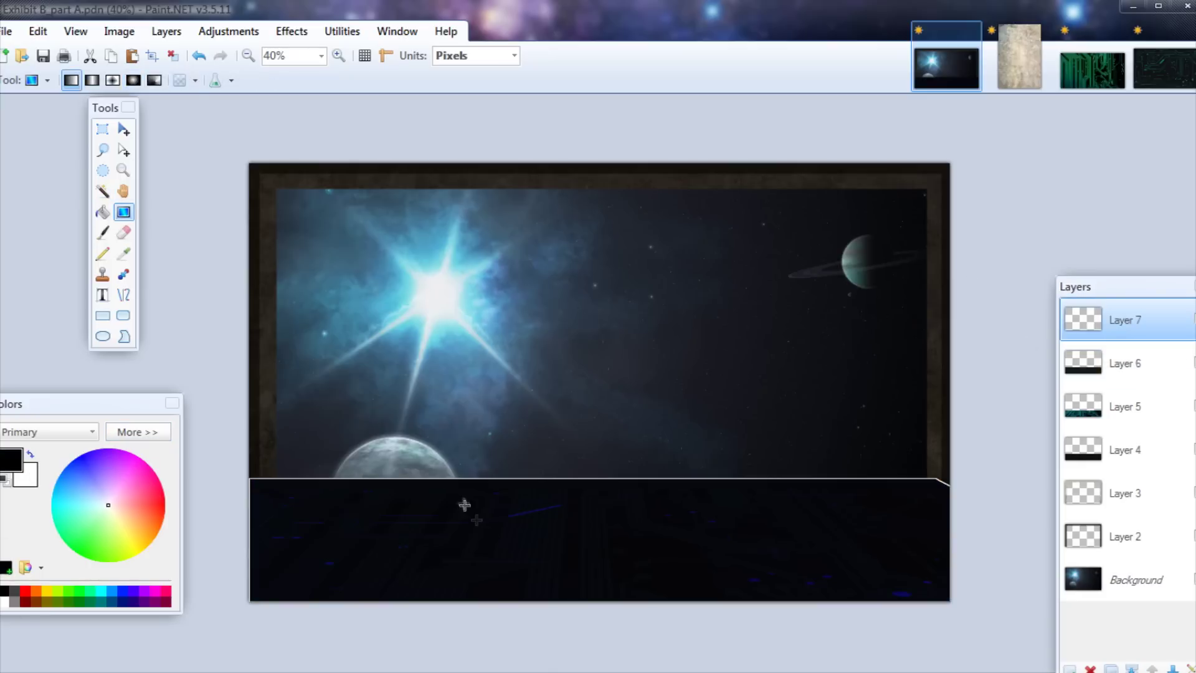
- Draw a linear black-to-white colour gradient across the selected ground on Layer 7
left_click(180, 86)
left_click_drag(526, 558, 527, 436)
mouse_move(525, 558)
left_mouse_down()
mouse_move(638, 632)
mouse_move(620, 656)
left_mouse_up()
scroll(615, 623, "down", 3)
left_click_drag(614, 578, 604, 620)
left_click_drag(553, 419, 540, 452)
scroll(610, 430, "up", 4)
- Set the gradient layer's blending mode to Overlay
key("F4")
left_click(588, 362)
left_click(590, 448)
left_click(588, 363)
left_click(582, 461)
left_click(615, 423)
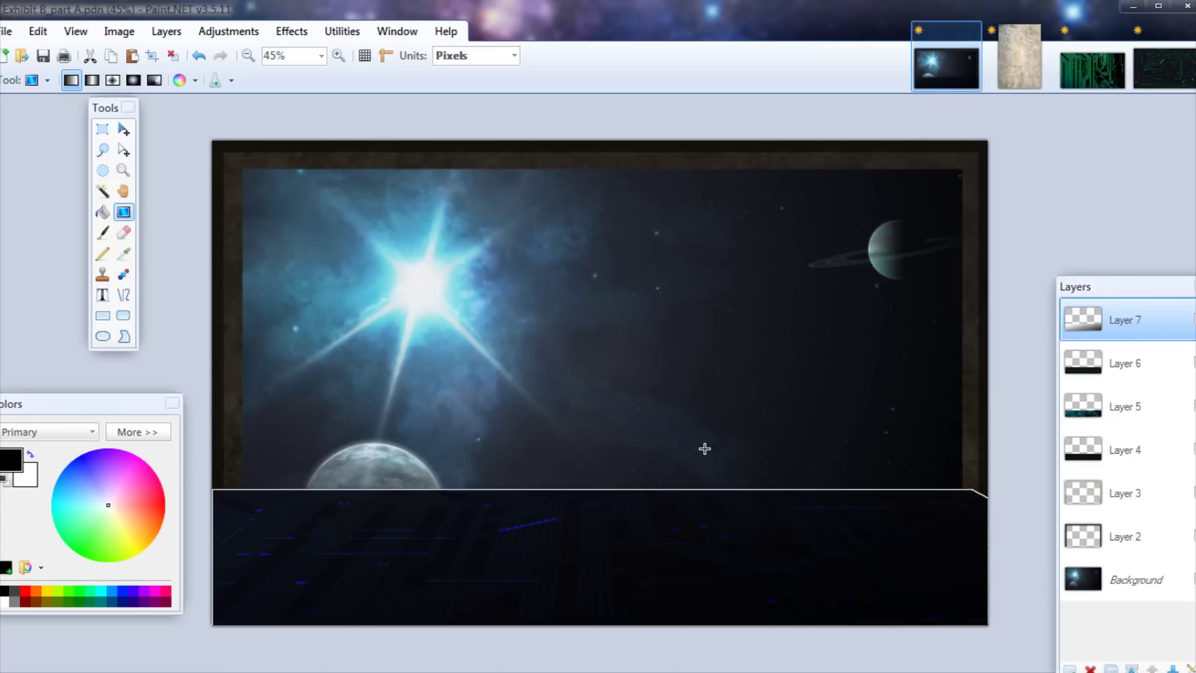
- Duplicate the gradient layer, shape the copy with a reflected transparency gradient over the ground, and clear the selection
key("ctrl+shift+d")
left_click_drag(536, 498, 428, 523)
key("ctrl+d")
scroll(788, 587, "down", 4)
scroll(779, 481, "up", 4)
scroll(1185, 474, "down", 1)
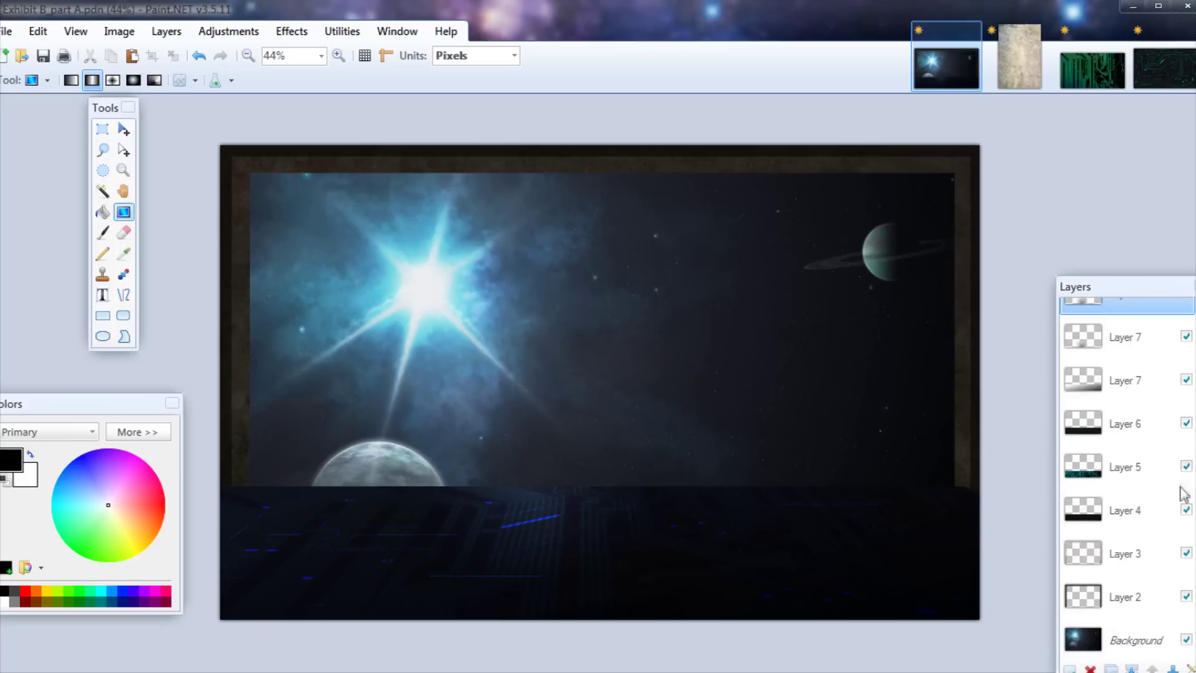
- Merge Layer 3 down into the frame on Layer 2 and raise the merged layer's blue curve through about (72, 112)
left_click(1187, 596)
left_click(1186, 597)
left_click(1146, 554)
left_click(1131, 667)
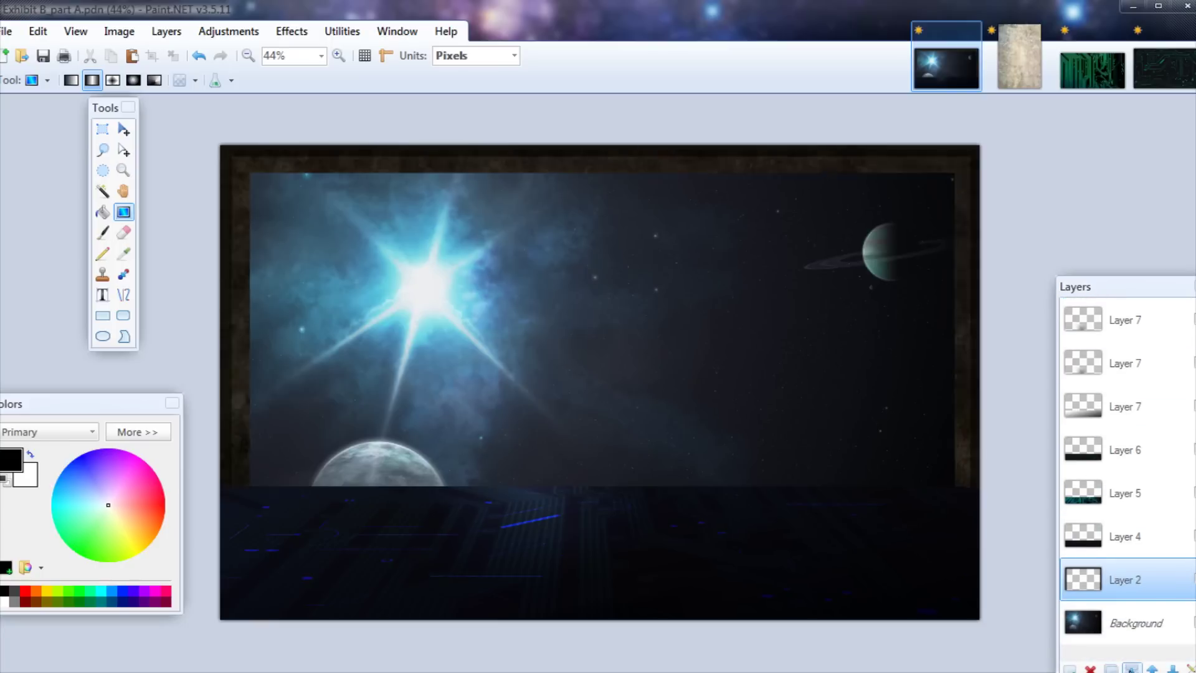
left_click(292, 31)
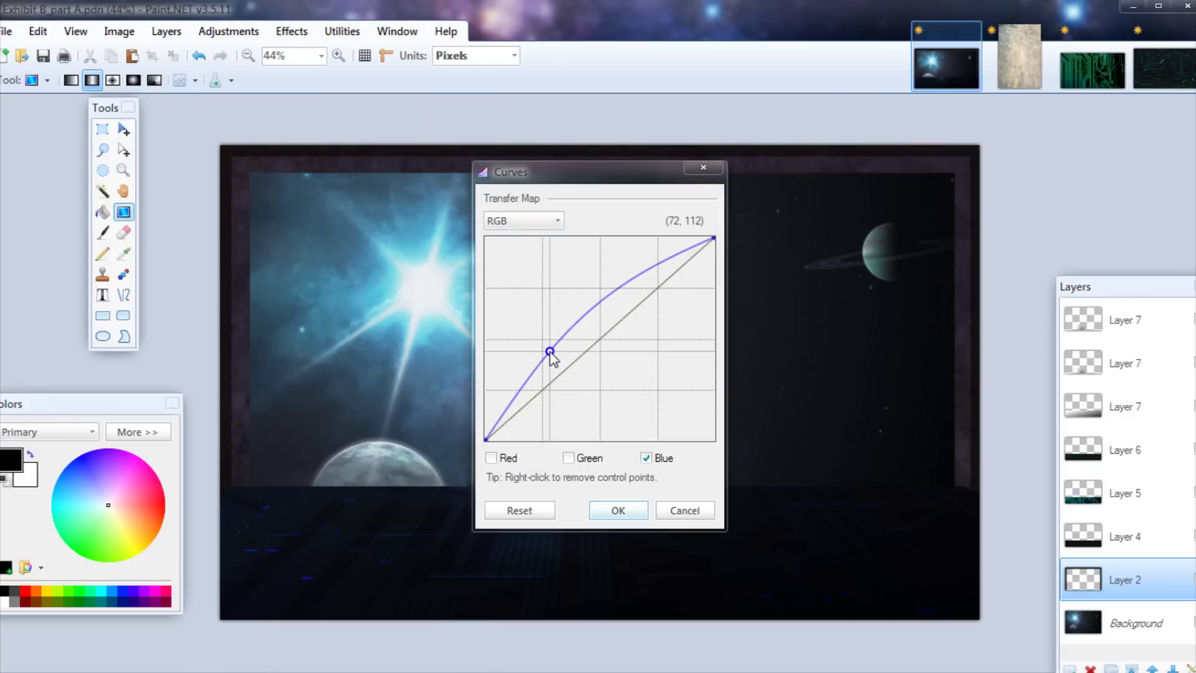
key("Return")
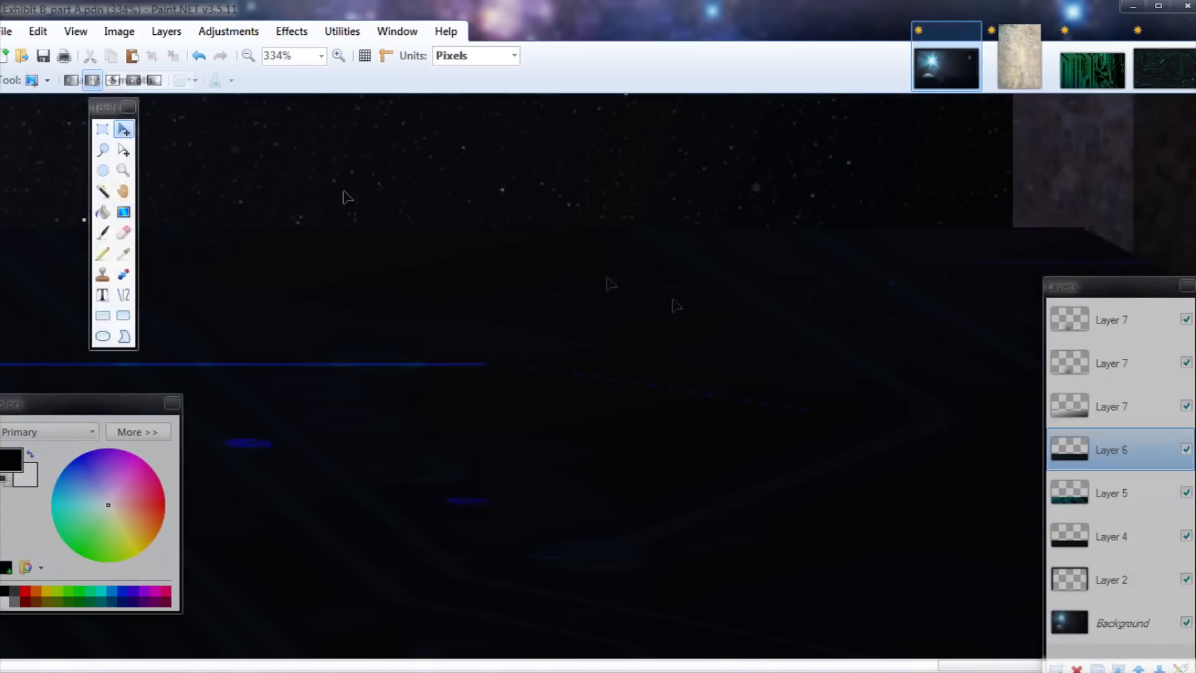
- Stretch the circuit ground layers slightly past the canvas's right edge to fill the cut corner, and deselect
key("m")
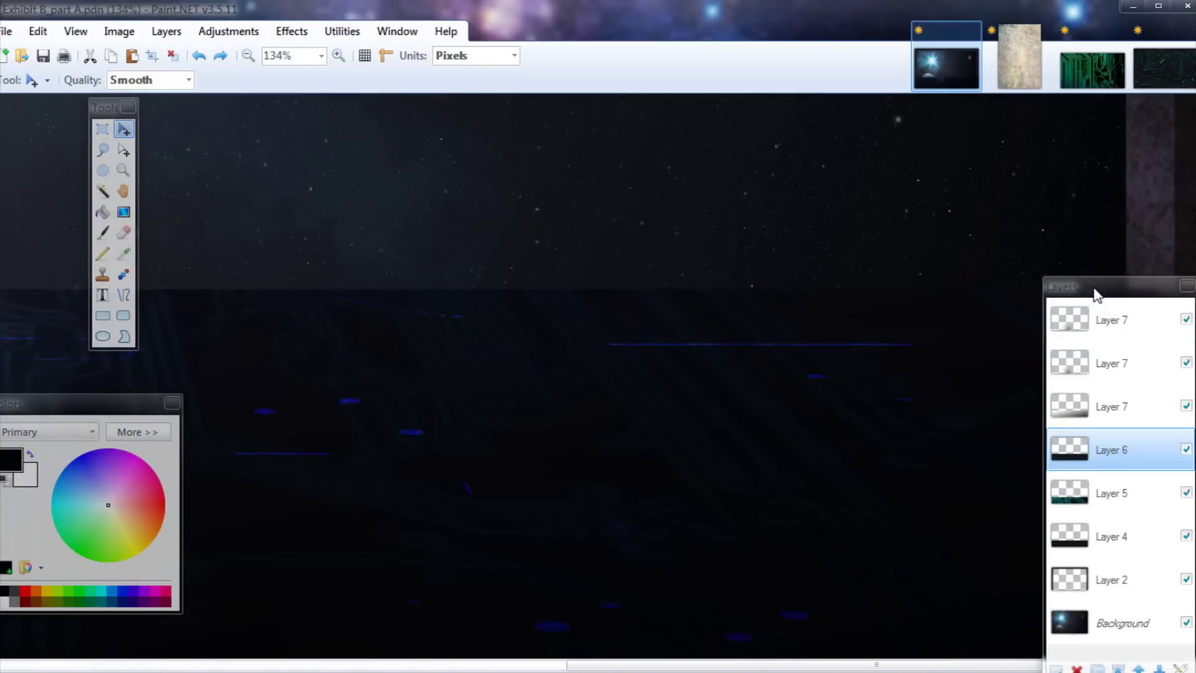
left_click_drag(1096, 288, 635, 217)
scroll(773, 498, "down", 9)
left_click_drag(931, 386, 946, 389)
left_click(663, 425)
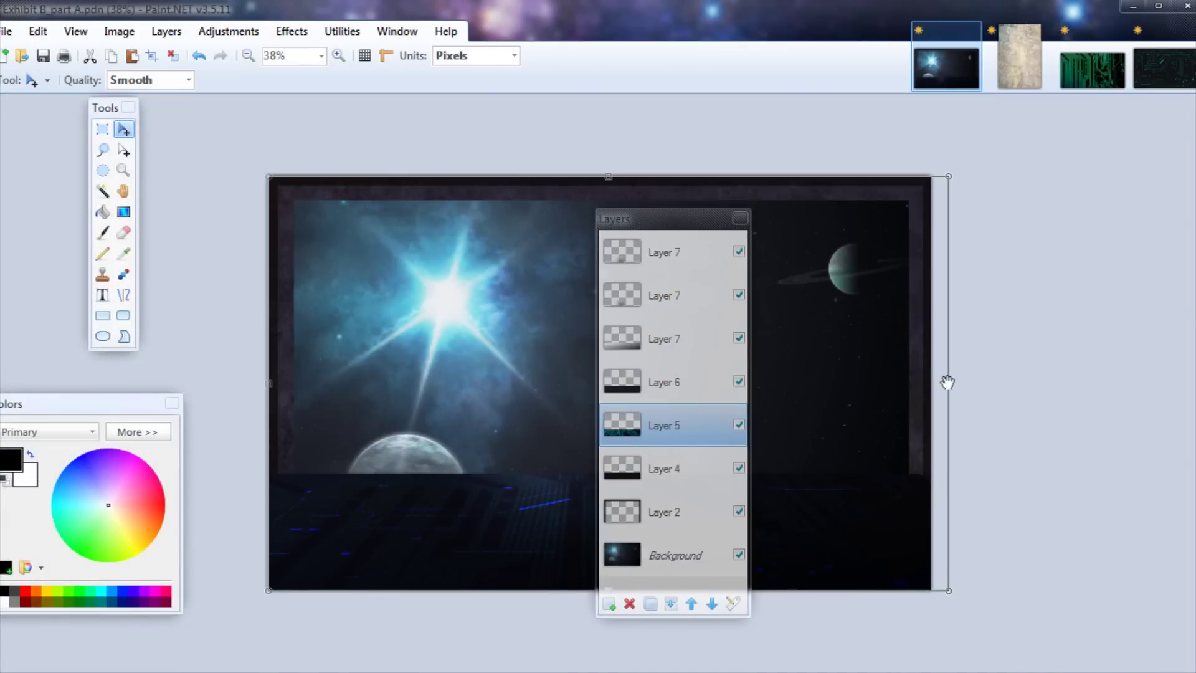
left_click(637, 458)
key("ctrl+d")
- Paint black shadow strokes on a new top layer where both frame sides meet the ground, using a brush width of 12
left_click_drag(669, 219, 1081, 202)
left_click(1076, 237)
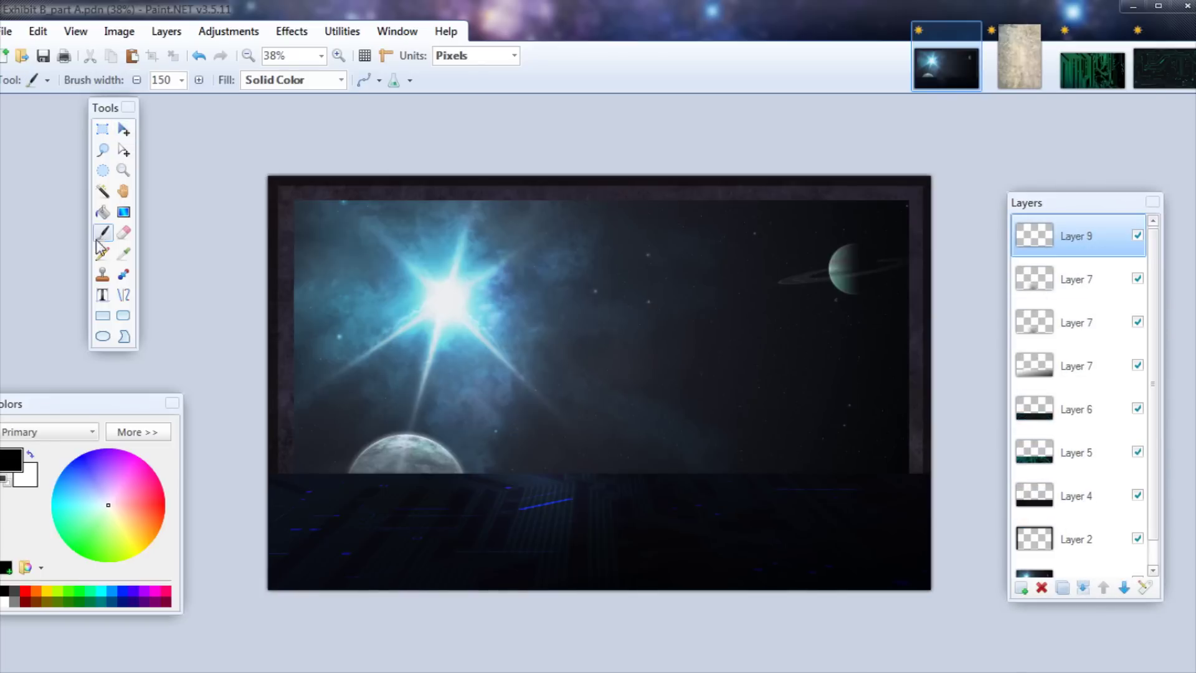
scroll(307, 478, "up", 18)
left_click_drag(106, 403, 494, 376)
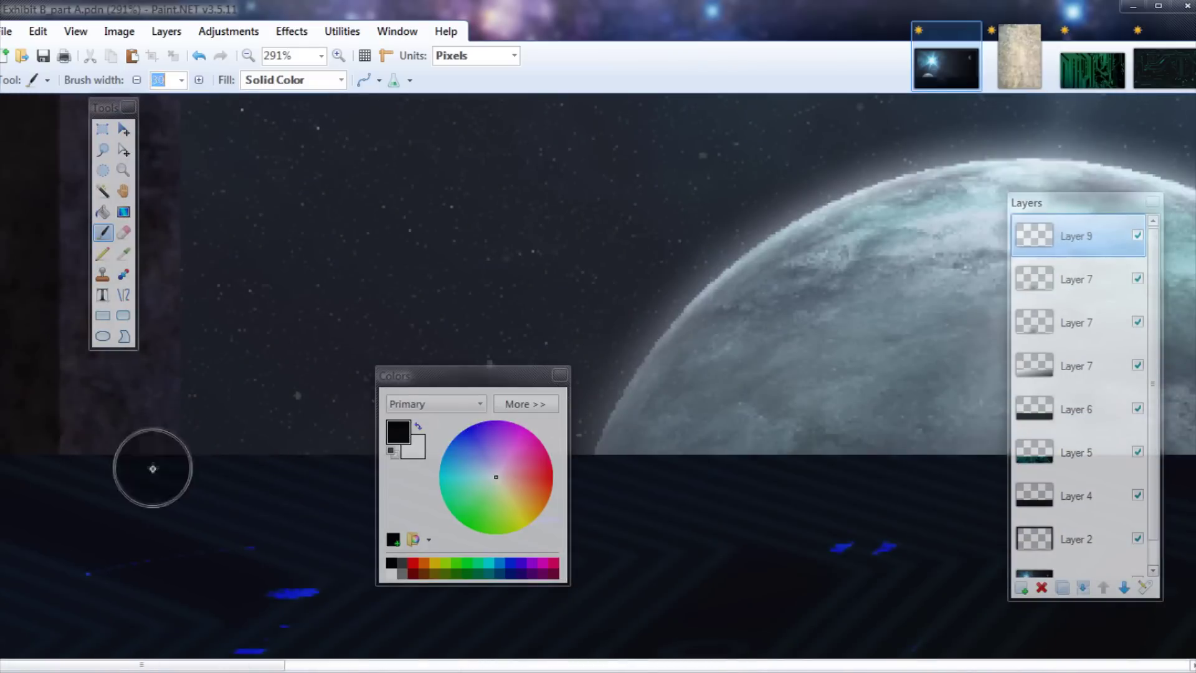
key("ctrl+z")
scroll(153, 469, "up", 1)
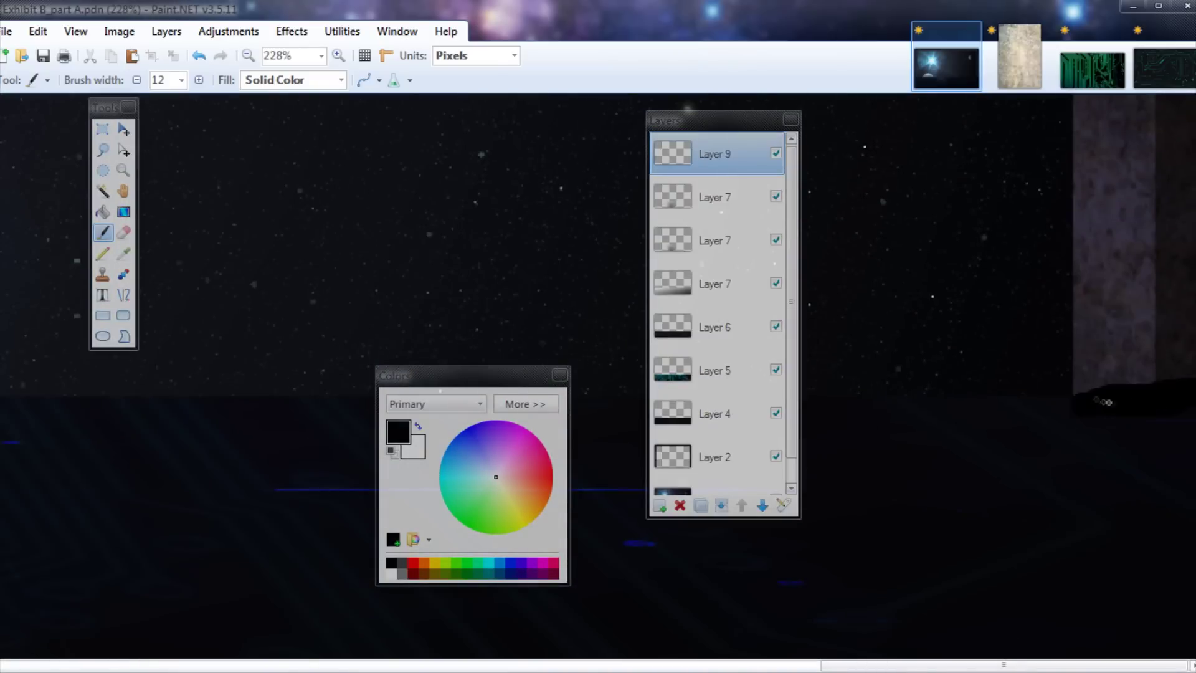
key("ctrl+b")
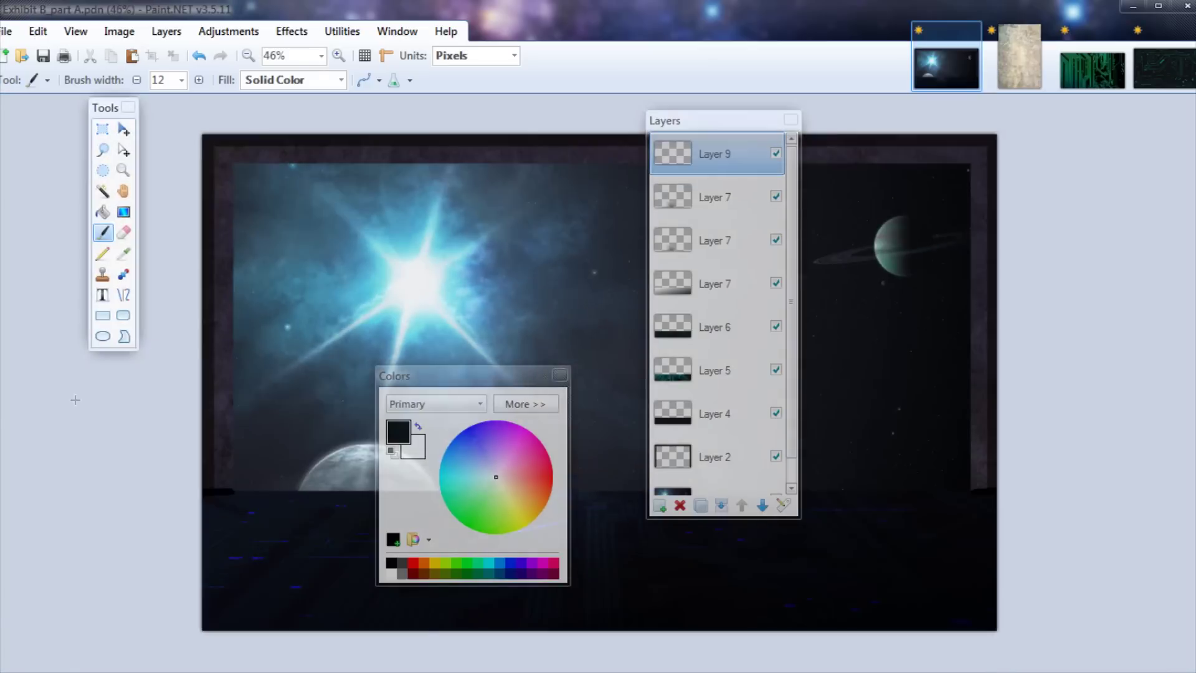
- Soften the painted shadow strokes on Layer 9 with a small Gaussian Blur
left_click(292, 31)
mouse_move(392, 118)
left_click(569, 261)
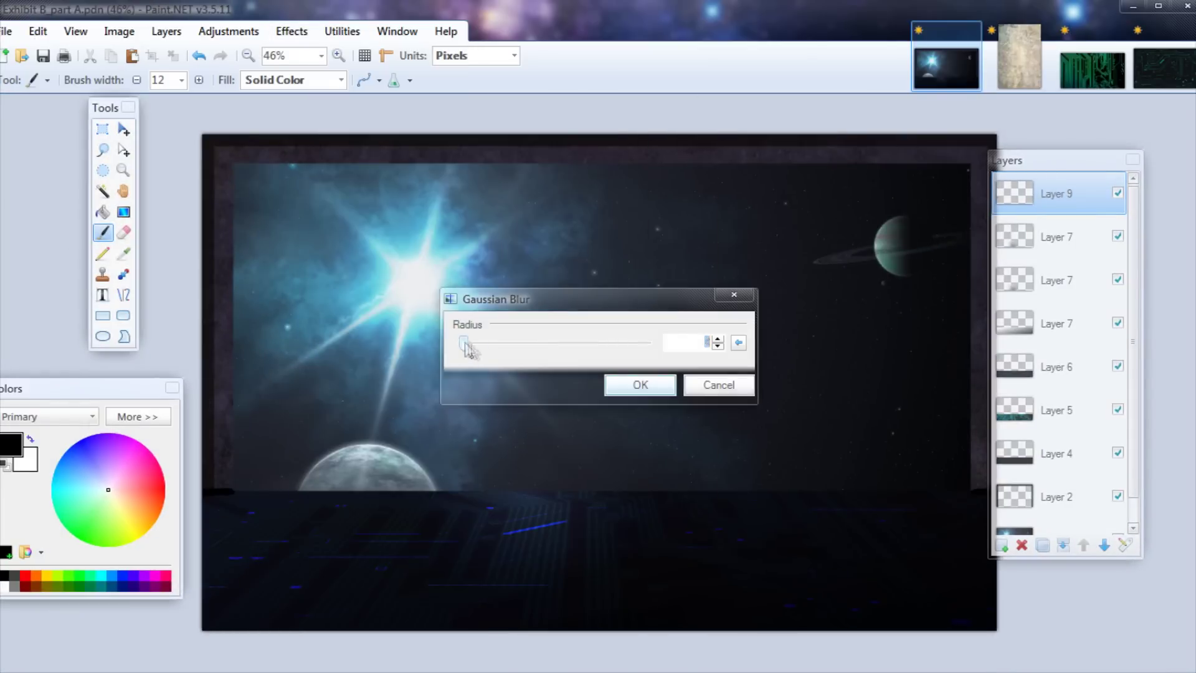
left_click(626, 388)
- Copy the frame area above the ground from Layer 2 onto a new layer at the top of the stack
left_click_drag(201, 493, 1000, 132)
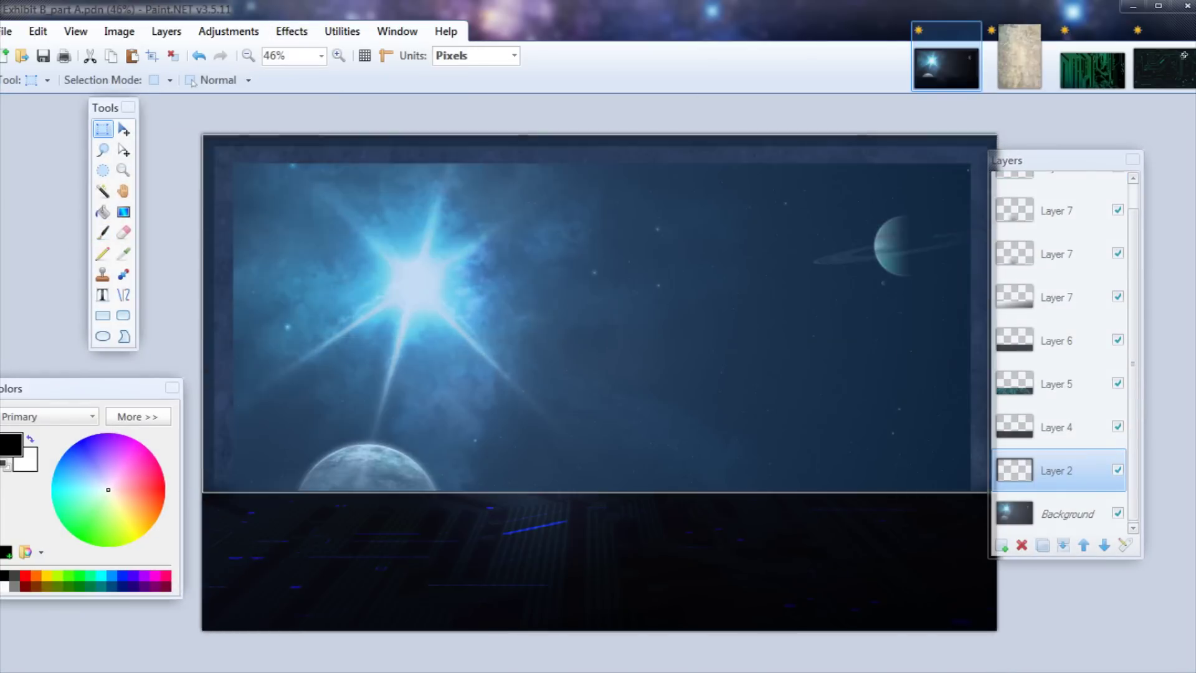
key("m")
scroll(1058, 226, "up", 2)
left_click(1030, 196)
key("ctrl+shift+n")
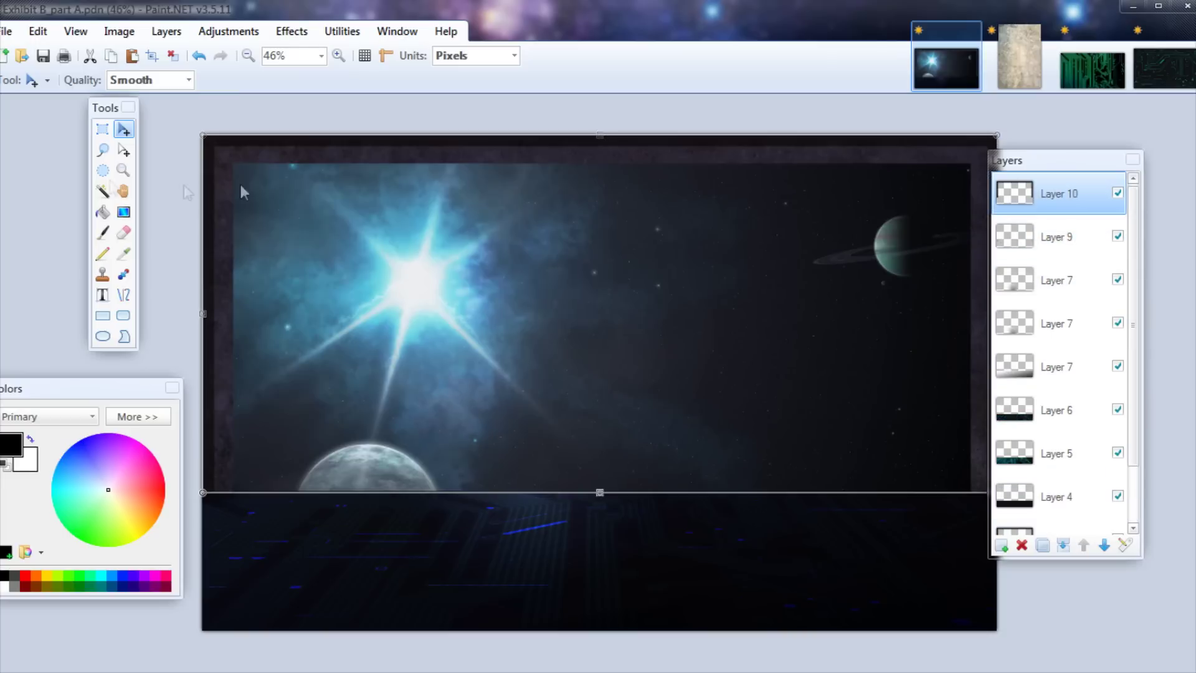
key("ctrl+d")
- Rotate and move the frame copy on Layer 10 so its left side slants across the ground from the frame's base
left_click_drag(894, 323, 619, 435)
scroll(619, 435, "down", 3)
left_click_drag(613, 498, 658, 596)
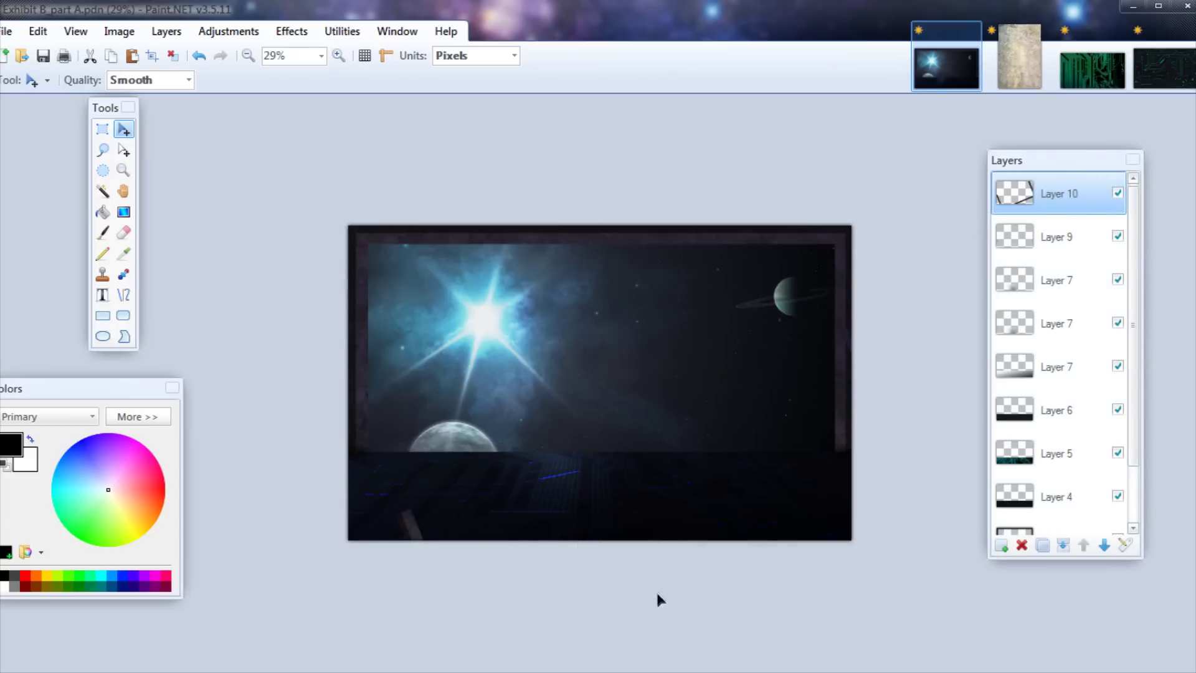
left_click_drag(573, 476, 764, 351)
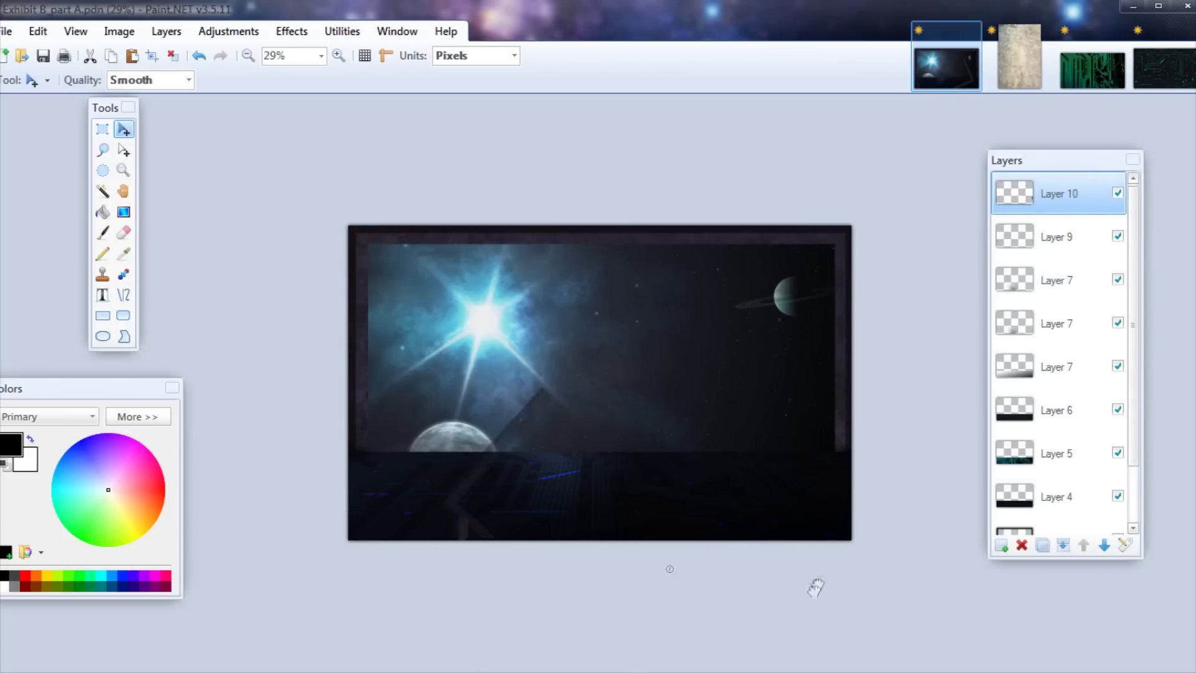
left_click_drag(757, 528, 821, 429)
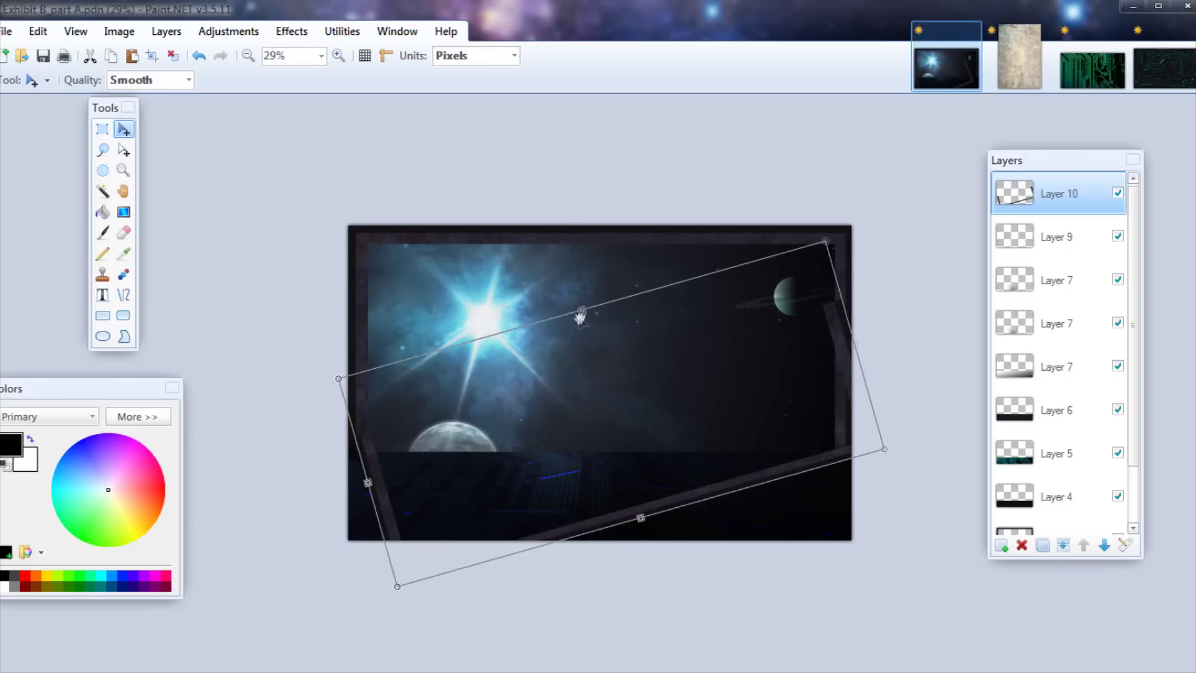
left_click_drag(580, 315, 537, 153)
left_click_drag(660, 435, 696, 625)
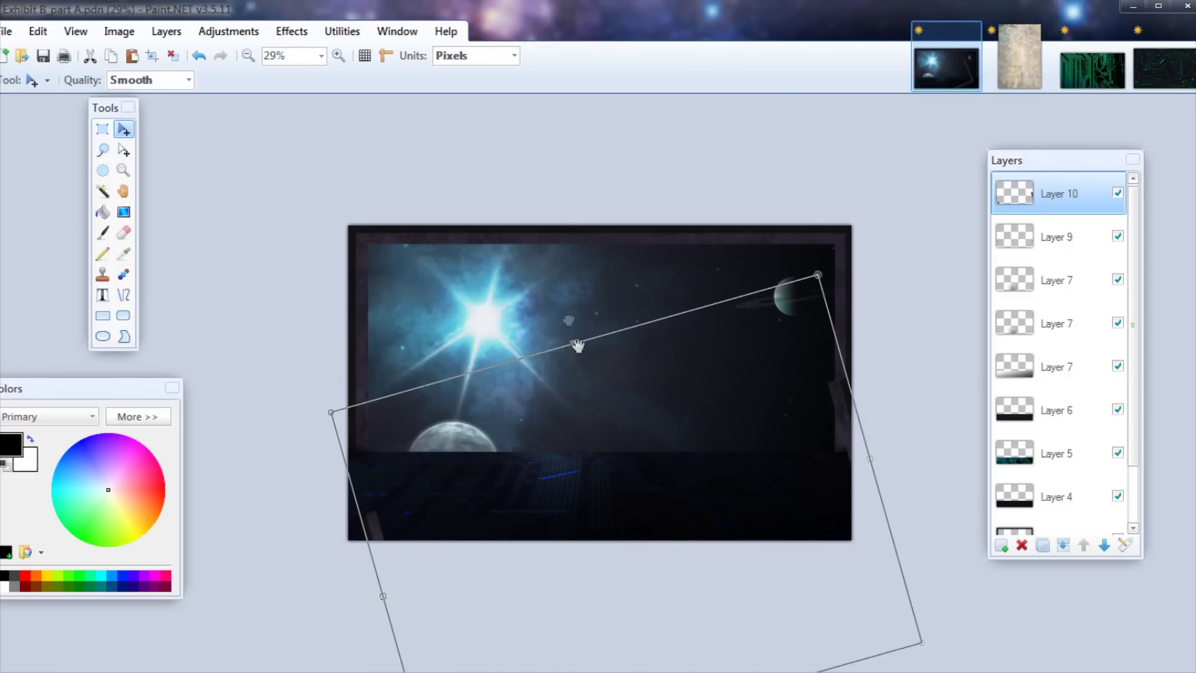
left_click_drag(653, 437, 625, 331)
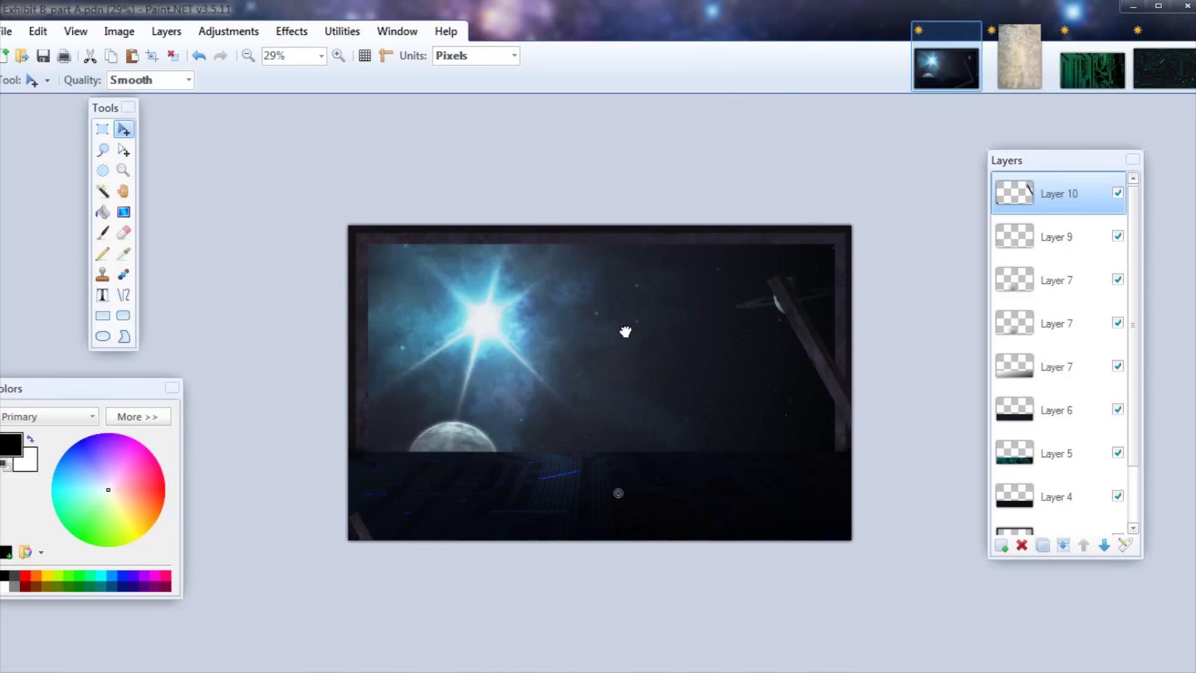
- Delete the frame copy's stray piece near the ringed planet and set Layer 10's blending mode to Reflect
left_click(103, 129)
left_click_drag(863, 427, 764, 215)
key("Delete")
key("F4")
left_click(616, 422)
- Apply a small-radius Gaussian Blur to the slanted frame shadow on Layer 10
left_click(291, 31)
mouse_move(373, 115)
left_click(626, 256)
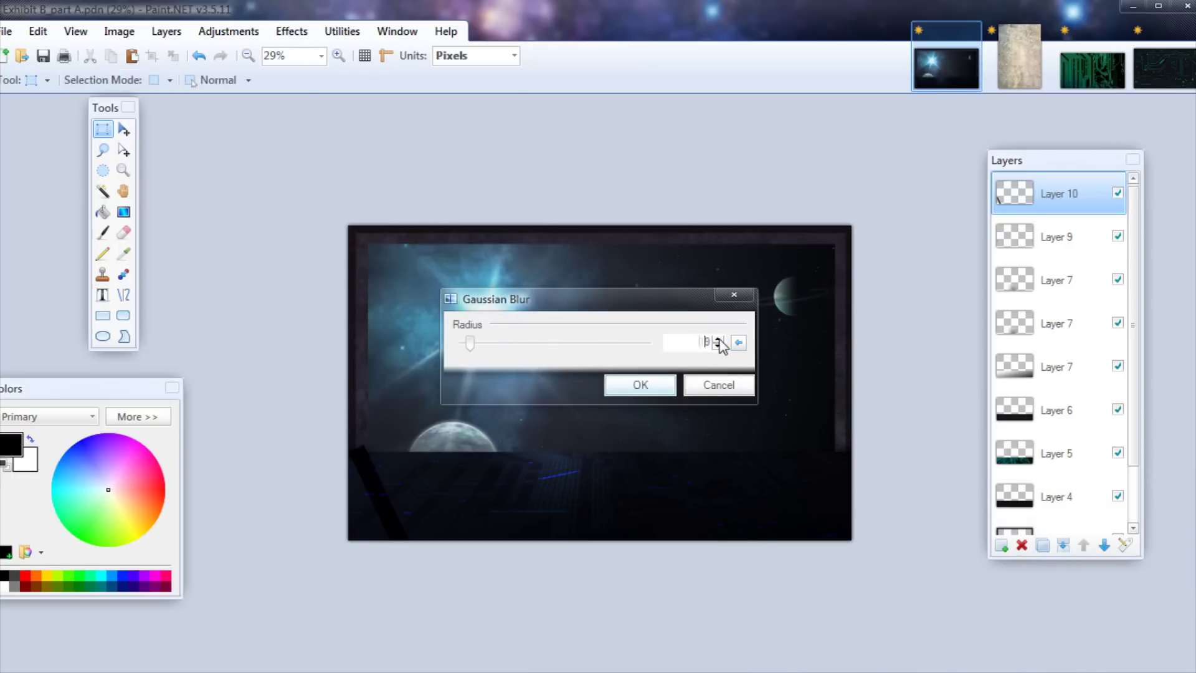
left_click(640, 385)
- Fade the slanted frame shadow on Layer 10 with a gradient and lower the layer's opacity, keeping the Reflect mode
left_click(123, 212)
scroll(361, 419, "up", 10)
left_click_drag(87, 388, 490, 360)
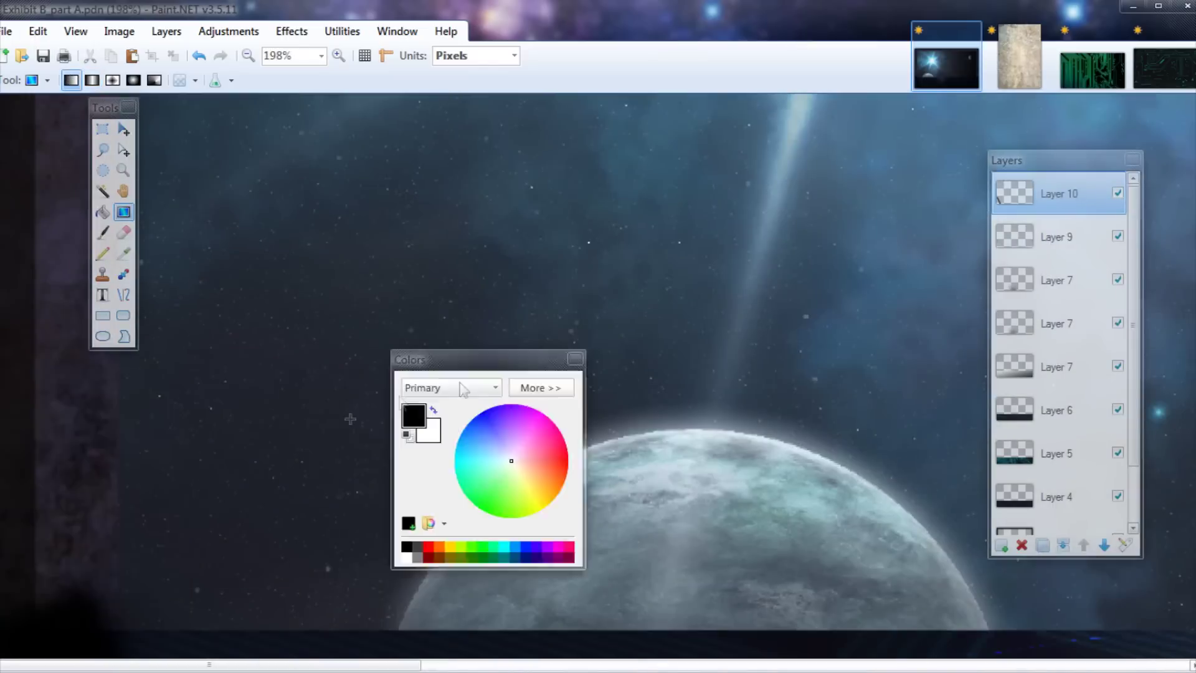
left_click_drag(68, 596, 88, 488)
double_click(1059, 193)
left_click_drag(710, 387, 656, 393)
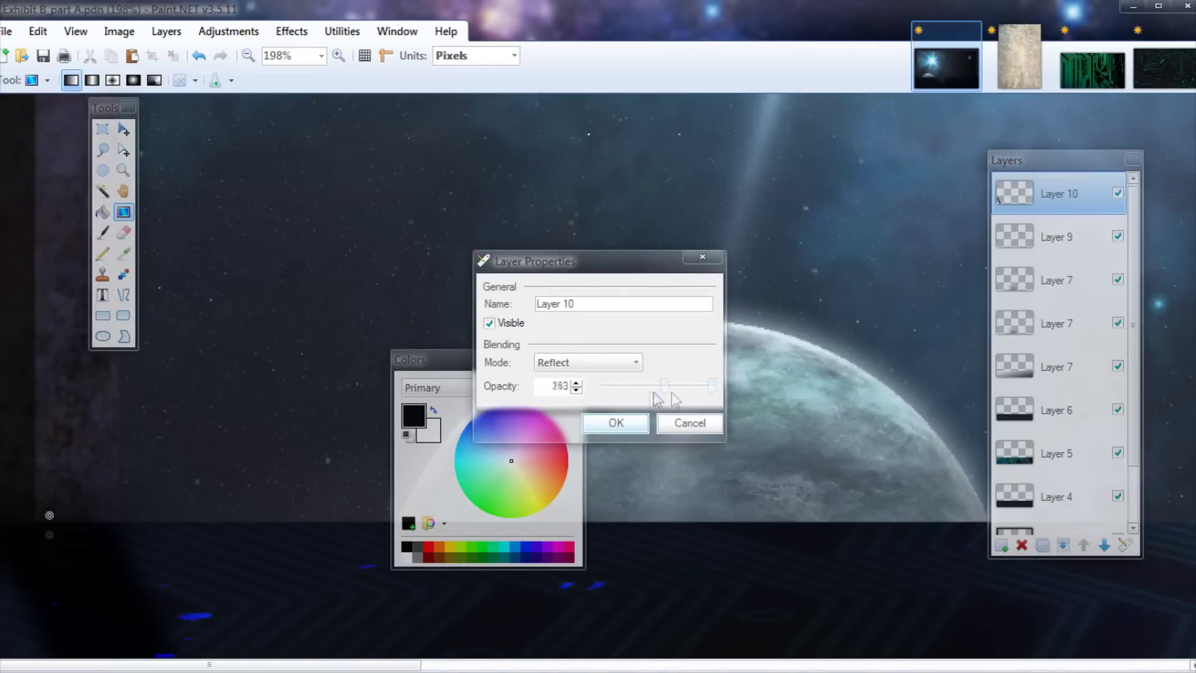
left_click(634, 421)
- Select the slanted frame shadow's area on Layer 10 for repositioning with Move Selected Pixels
scroll(793, 420, "down", 8)
left_click_drag(490, 359, 99, 364)
key("s")
left_click_drag(209, 630, 435, 377)
key("m")
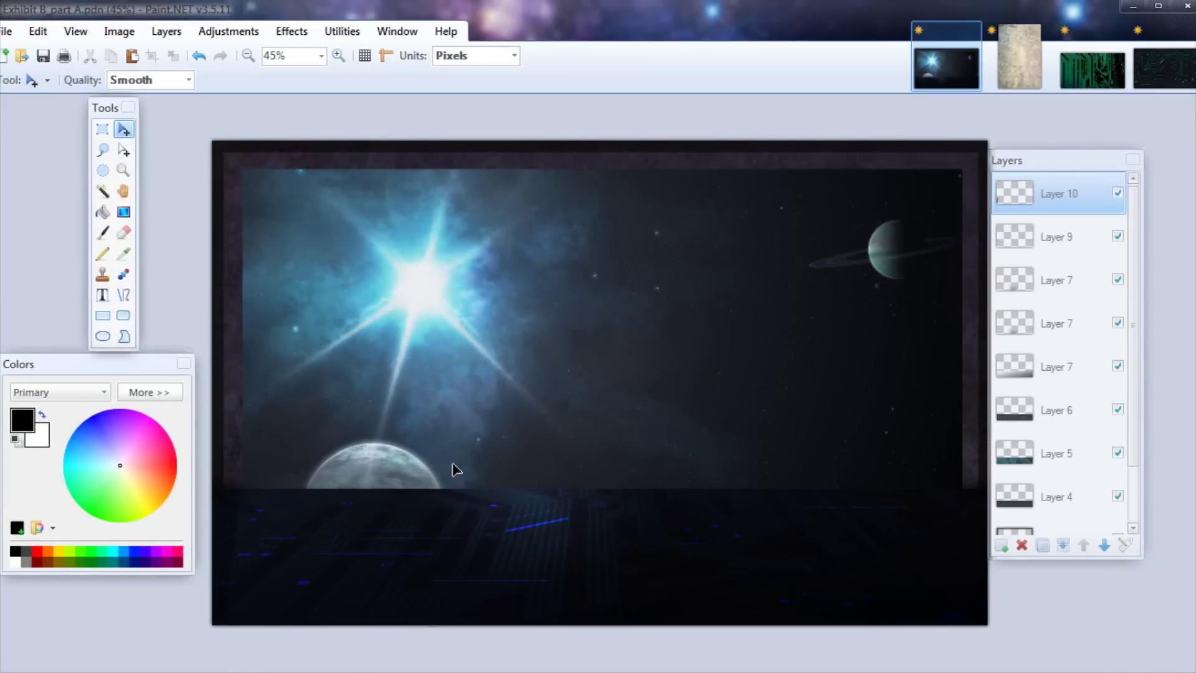
- Add a new layer directly beneath Layer 4
left_click(1047, 407)
left_click(1041, 500)
left_click(1001, 545)
left_click(1105, 546)
key("f")
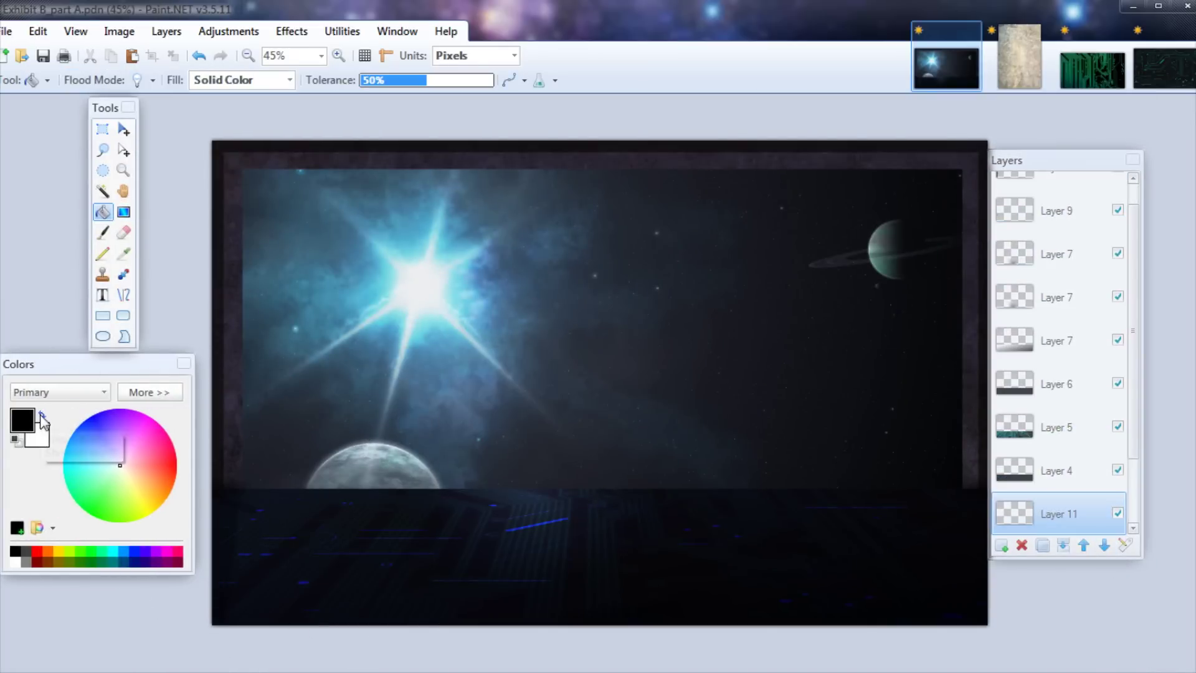
left_click(284, 430)
key("ctrl+z")
- Select the ground area by picking Layer 4's empty region with the Magic Wand and inverting the selection
left_click(1052, 471)
key("s")
key("s")
key("s")
key("s")
left_click(872, 386)
left_click(1027, 508)
key("ctrl+i")
left_click(536, 330)
key("ctrl+d")
left_click(1015, 465)
left_click(360, 239)
key("ctrl+i")
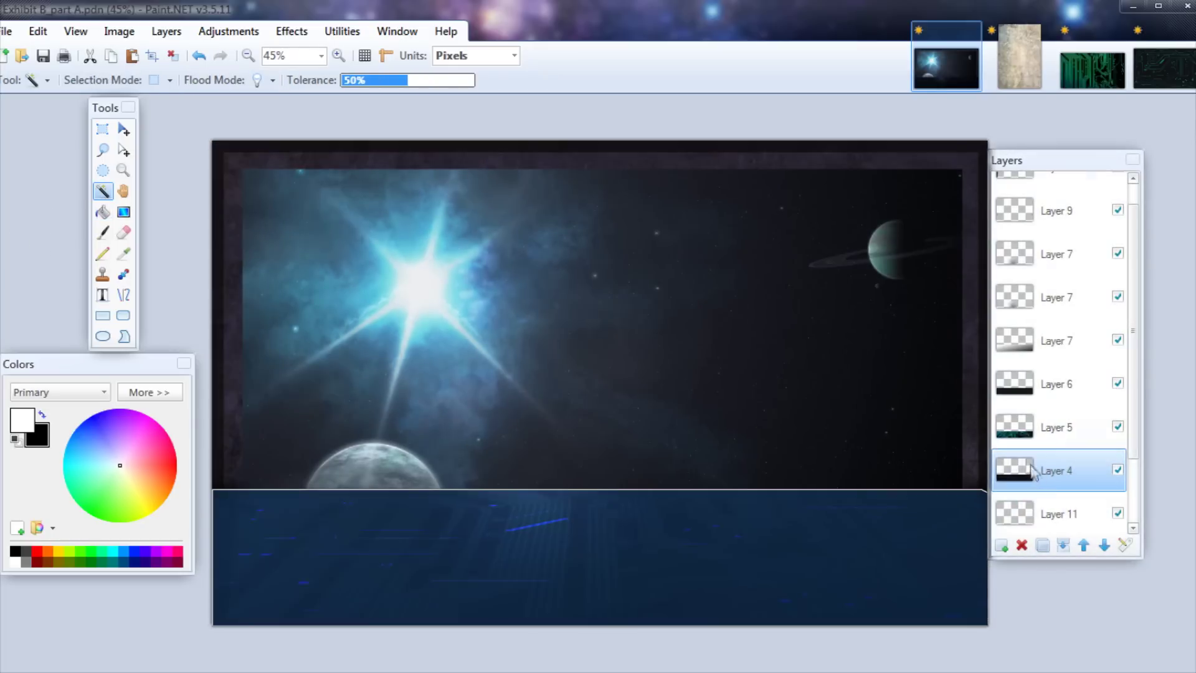
- Fill the selected ground area with white on Layer 11
left_click(1021, 507)
key("f")
left_click(560, 542)
- Apply a Gaussian Blur with radius 17 to Layer 11 to form a glow along the horizon
left_click(292, 31)
mouse_move(413, 120)
left_click(576, 238)
left_click_drag(492, 353, 474, 350)
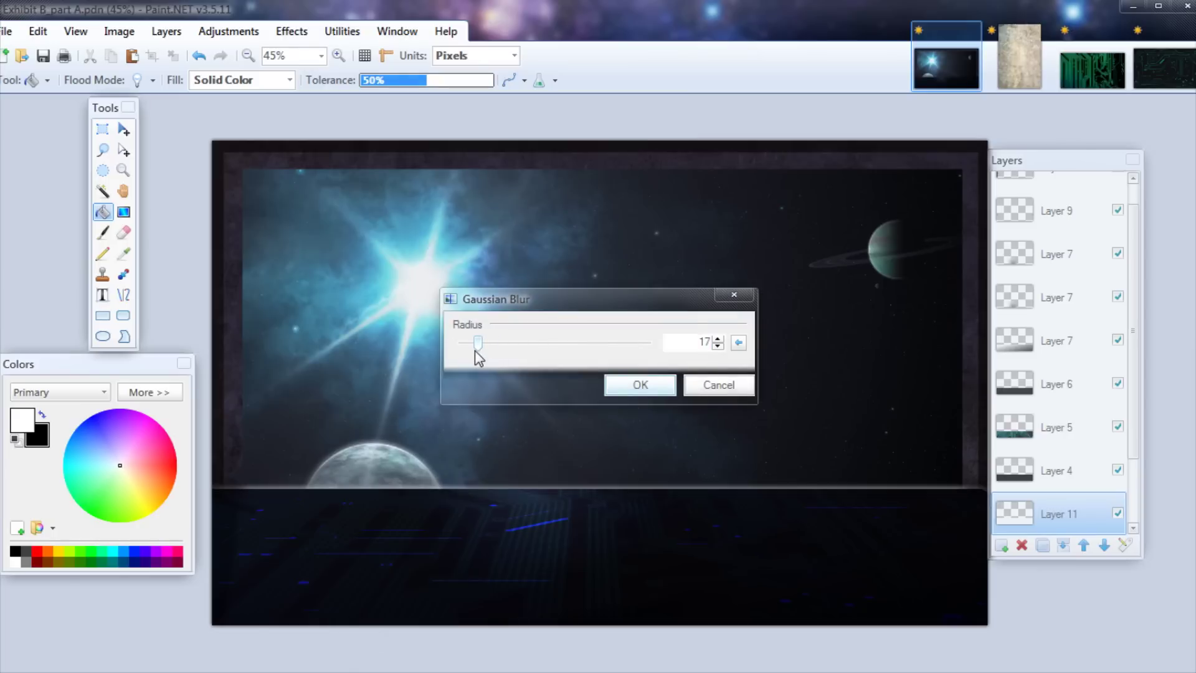
left_click(649, 385)
- Try out different blending modes for the horizon glow on Layer 11
scroll(534, 499, "up", 11)
key("F4")
left_click(592, 362)
left_click(579, 461)
left_click(600, 360)
left_click(591, 403)
left_click(607, 364)
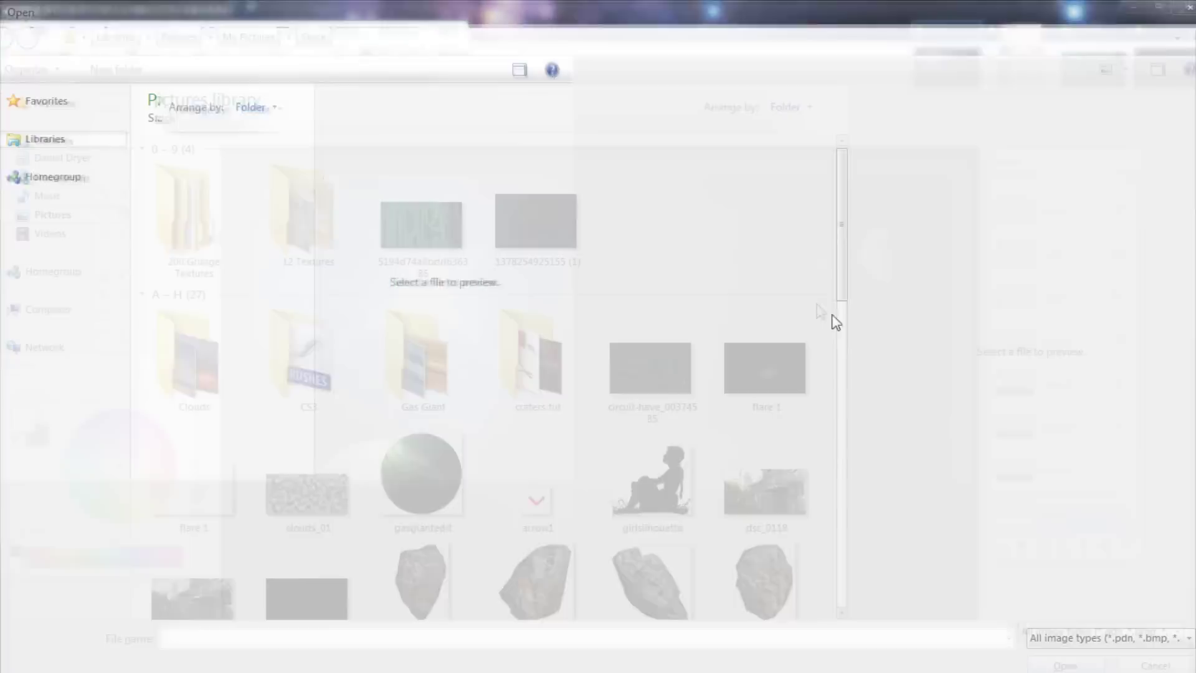
- Browse the Photos folder for the pictures of the seated couple and open IMG_2445
left_click(288, 37)
left_click(326, 155)
double_click(320, 336)
double_click(310, 218)
left_click(195, 209)
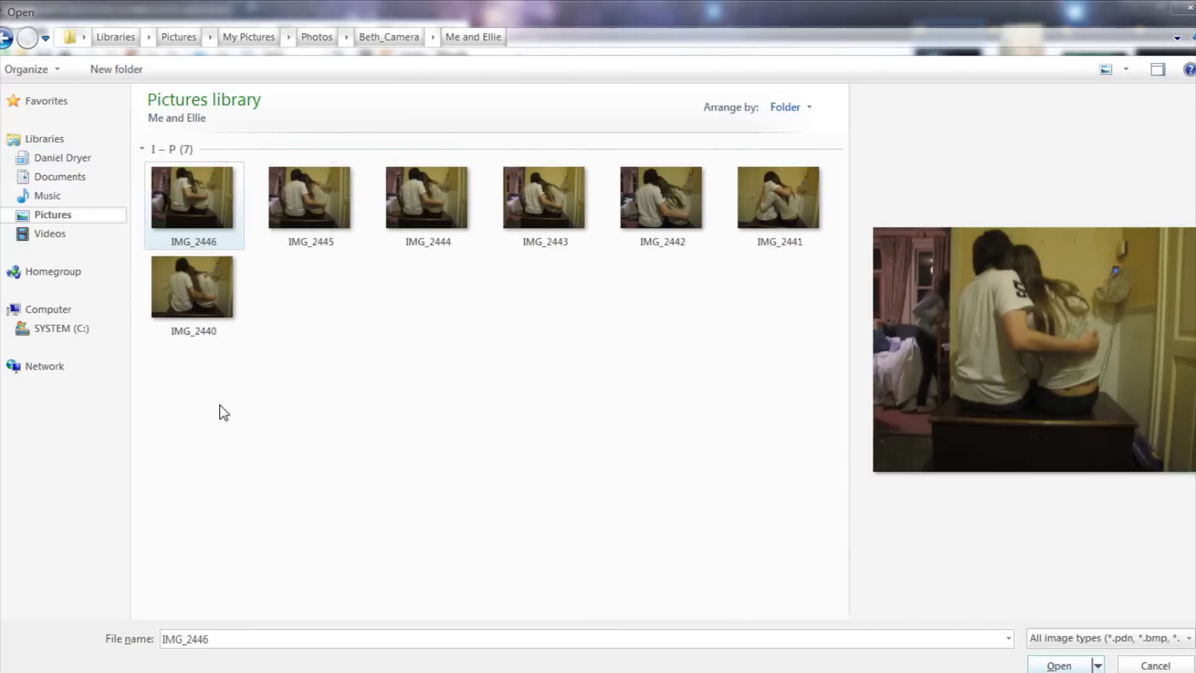
key("Right")
key("Right")
key("Right")
key("Left")
key("Left")
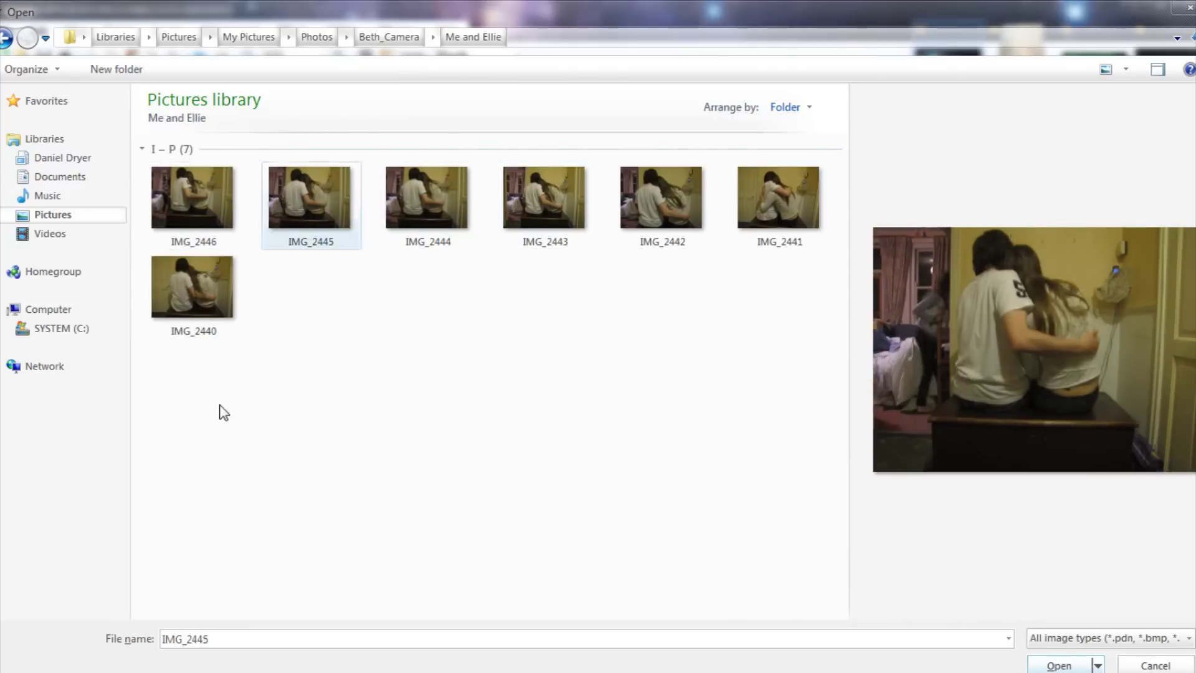
key("Return")
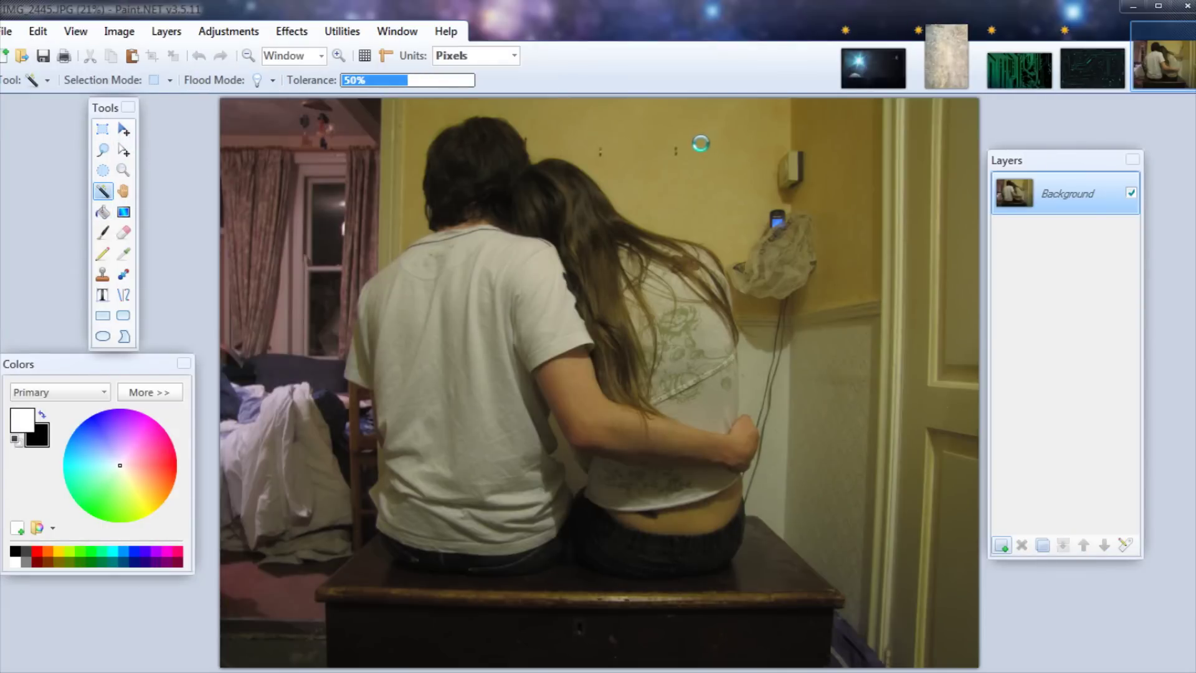
left_click(697, 178)
key("ctrl+d")
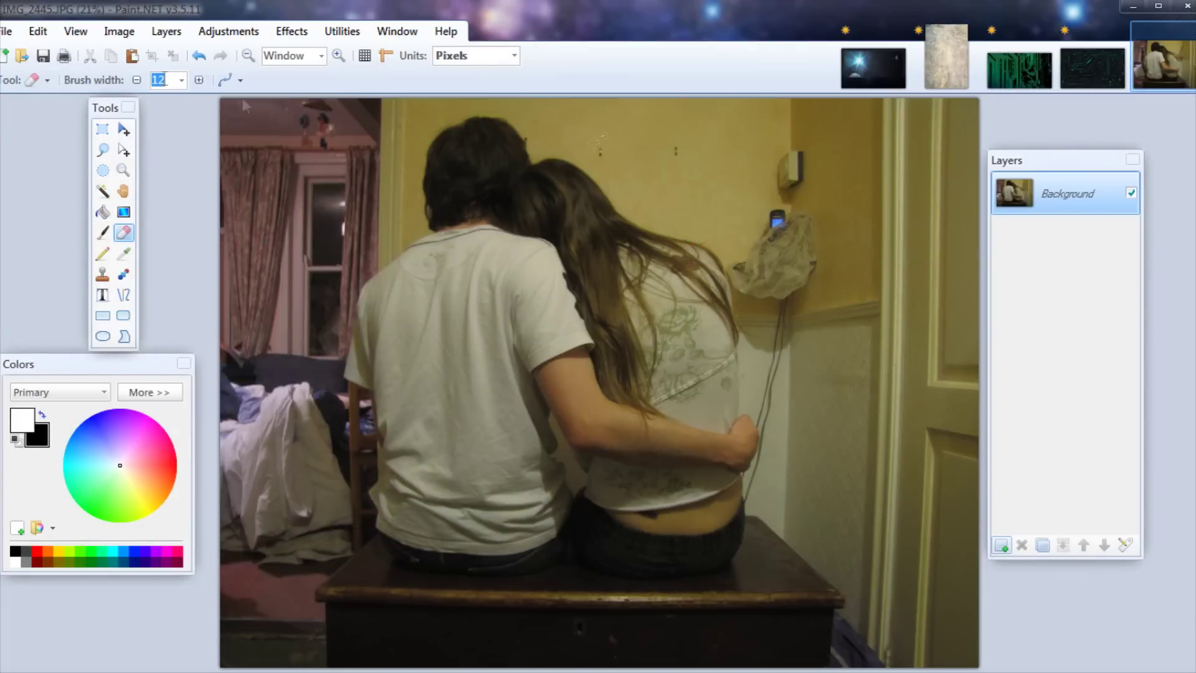
left_click_drag(797, 165, 884, 237)
key("ctrl+z")
- Scale the photo down to about half its size and crop the canvas to it
left_click(123, 129)
left_click_drag(977, 662, 617, 374)
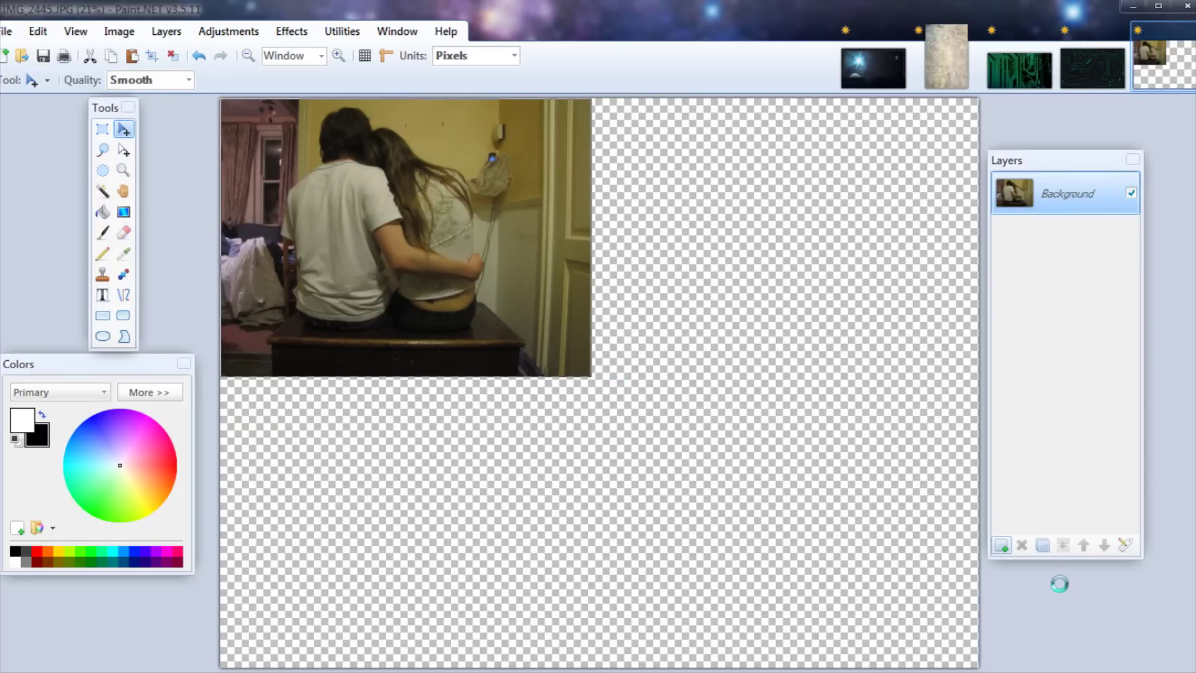
key("ctrl+shift+x")
- Erase most of the room on both sides of the couple with a 500-wide eraser
left_click(124, 233)
mouse_move(810, 125)
left_mouse_down()
mouse_move(872, 349)
mouse_move(915, 623)
left_mouse_up()
left_click_drag(312, 125, 267, 483)
left_click_drag(207, 587, 215, 654)
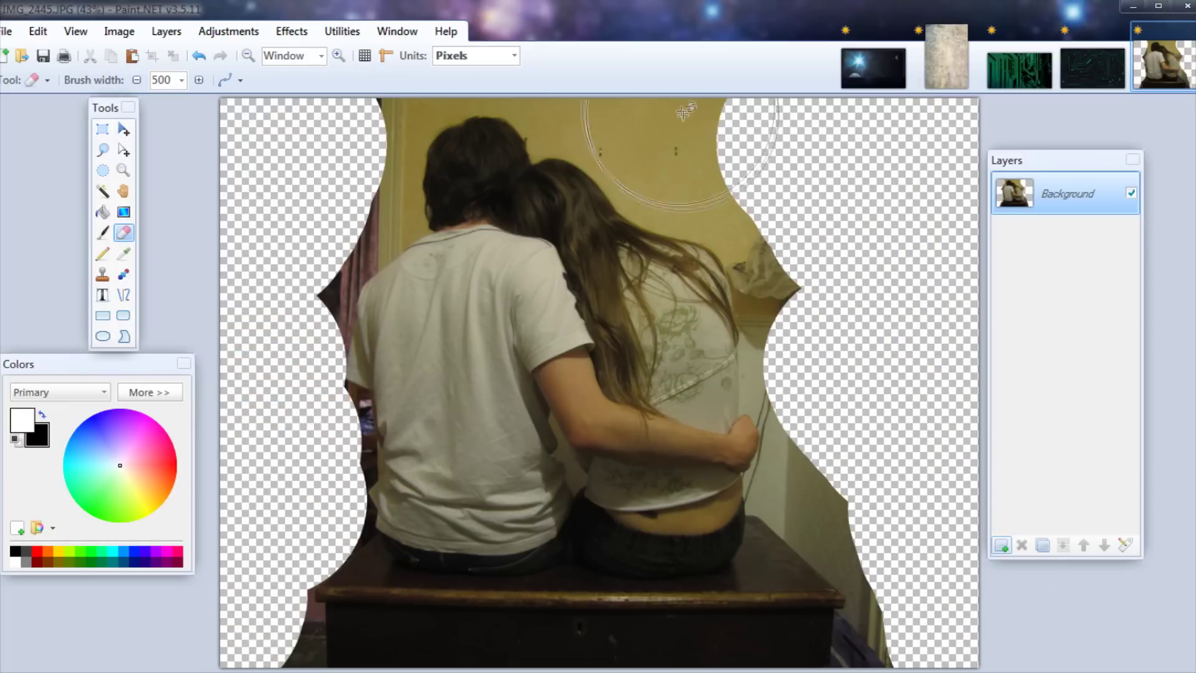
left_click_drag(688, 124, 834, 246)
- Remove the yellow wall around the couple's heads using the Magic Wand at 26% tolerance
left_click(102, 191)
scroll(551, 116, "up", 4)
scroll(473, 140, "up", 3)
left_click(473, 141)
left_click(376, 80)
scroll(626, 286, "down", 3)
scroll(623, 286, "down", 2)
scroll(381, 397, "up", 4)
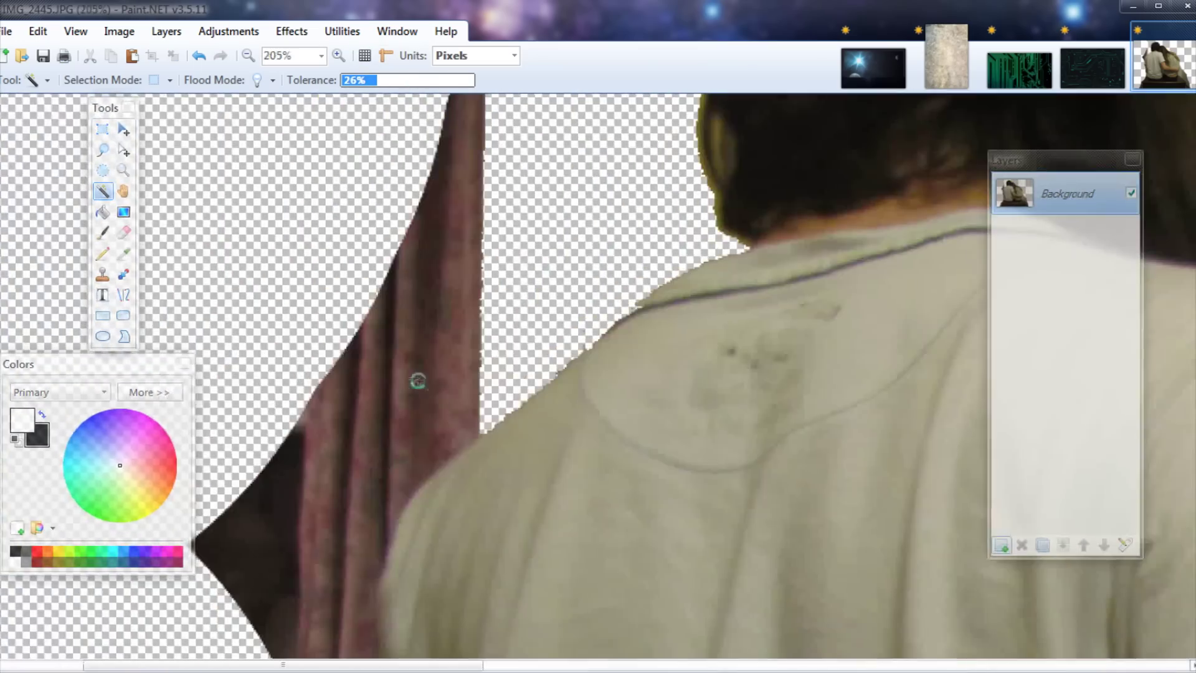
left_click(318, 482, "ctrl")
left_click(264, 507, "ctrl")
scroll(286, 461, "down", 3)
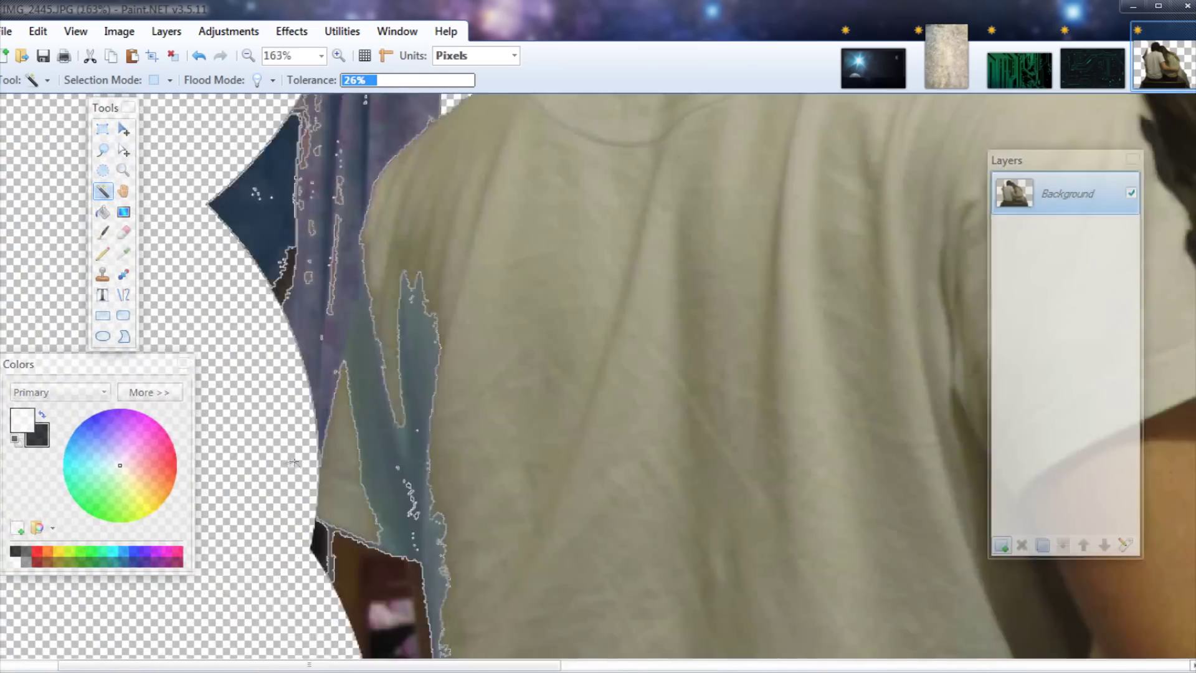
scroll(286, 461, "down", 3)
key("ctrl+d")
- Reduce the eraser width slightly and erase the curtain remnant beside the left figure's shoulder
scroll(389, 106, "up", 4)
key("e")
scroll(398, 109, "up", 4)
key("bracketleft")
key("bracketleft")
key("bracketleft")
key("bracketleft")
key("bracketleft")
key("bracketleft")
key("bracketleft")
key("bracketleft")
key("bracketleft")
key("bracketleft")
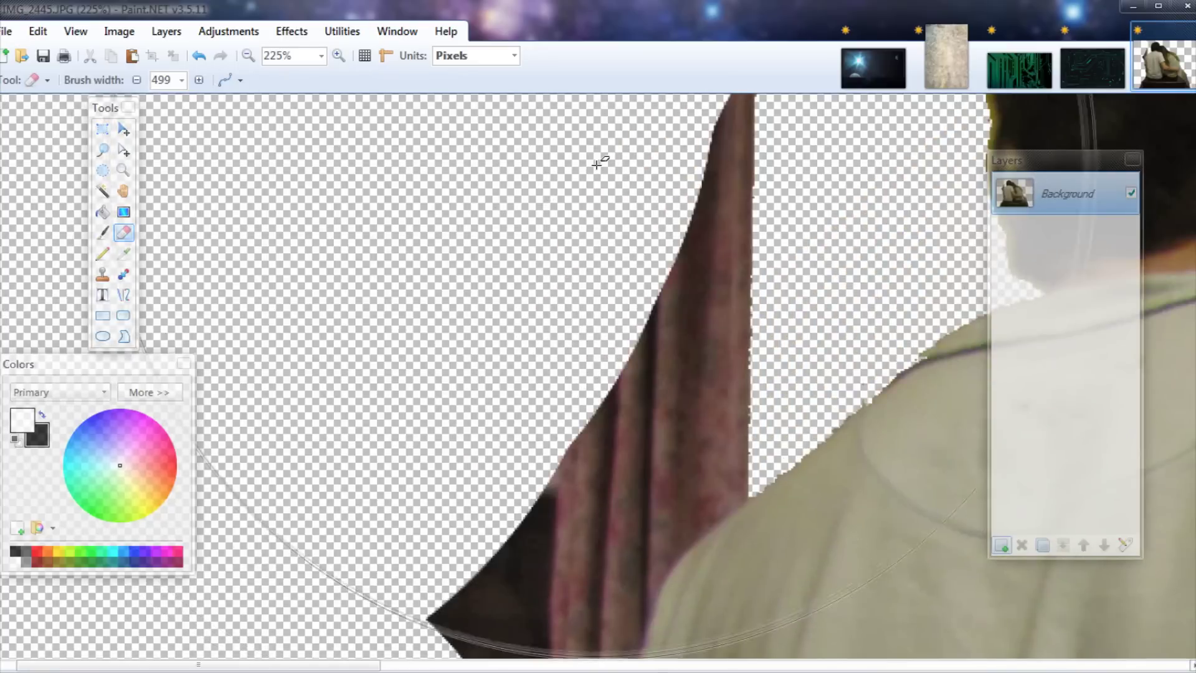
left_click(494, 228)
scroll(386, 159, "down", 2)
left_click(371, 156)
scroll(374, 159, "down", 3)
- Set the eraser width to 100 and erase the background along the left figure's sleeve and shirt
double_click(161, 81)
type("100")
left_click(536, 187)
scroll(538, 249, "up", 2)
scroll(534, 240, "down", 5)
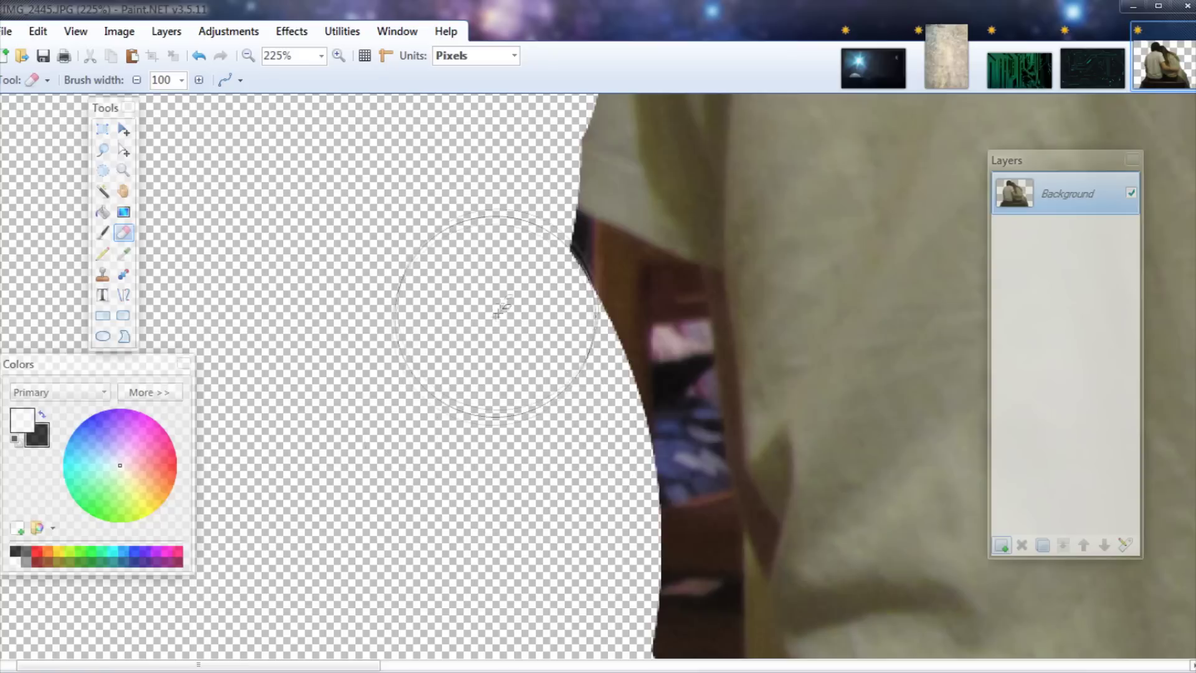
mouse_move(534, 304)
left_mouse_down()
mouse_move(579, 303)
mouse_move(624, 425)
left_mouse_up()
scroll(626, 411, "down", 5)
mouse_move(653, 213)
left_mouse_down()
mouse_move(653, 299)
mouse_move(625, 303)
mouse_move(606, 345)
mouse_move(638, 251)
left_mouse_up()
scroll(635, 274, "up", 3)
scroll(629, 280, "down", 5)
scroll(610, 323, "down", 3)
scroll(638, 249, "down", 3)
mouse_move(637, 174)
left_mouse_down()
mouse_move(472, 394)
mouse_move(400, 403)
left_mouse_up()
key("ctrl+z")
key("ctrl+z")
- Erase the background remaining along the sloping left edge of the chest's top
scroll(400, 349, "up", 3)
left_click_drag(558, 299, 574, 291)
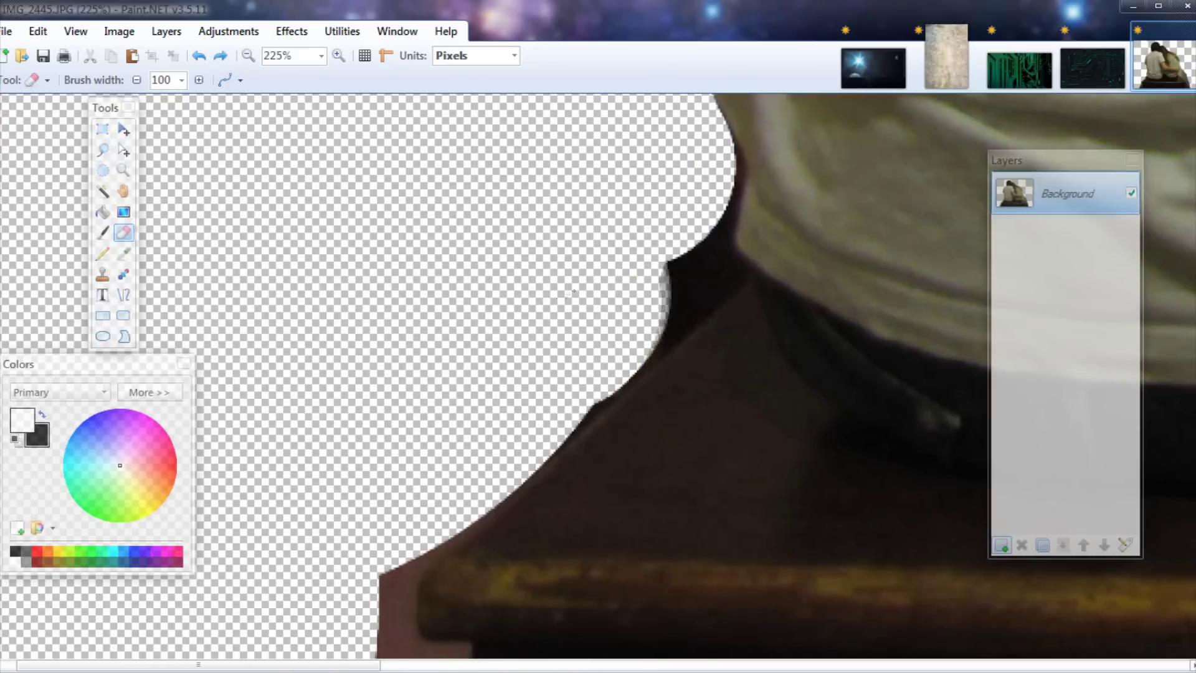
scroll(530, 321, "down", 5)
scroll(414, 347, "up", 4)
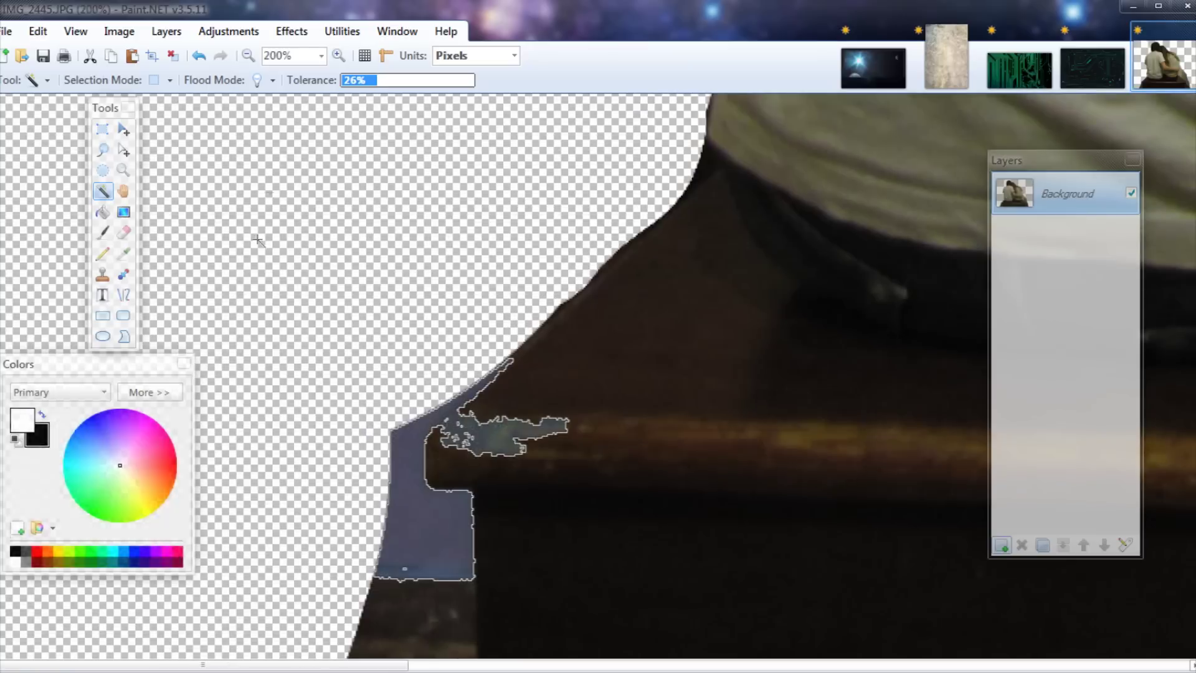
- Delete the wall remnant around the chest's left corner using the Magic Wand at 21% tolerance
left_click(370, 81)
left_click(395, 494)
key("Delete")
scroll(405, 485, "down", 3)
left_click(414, 478)
key("ctrl+d")
- Delete the remaining background strip beside the chest's left side with a rectangular selection
key("s")
left_click_drag(475, 438, 212, 658)
key("Delete")
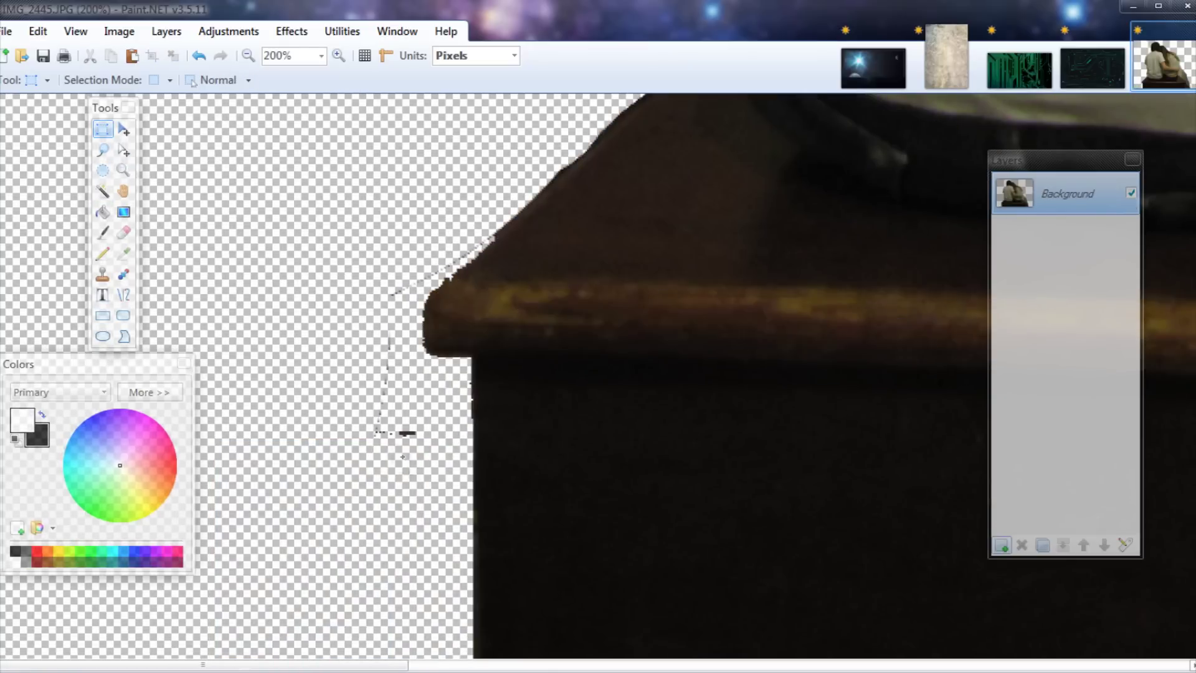
left_click(123, 232)
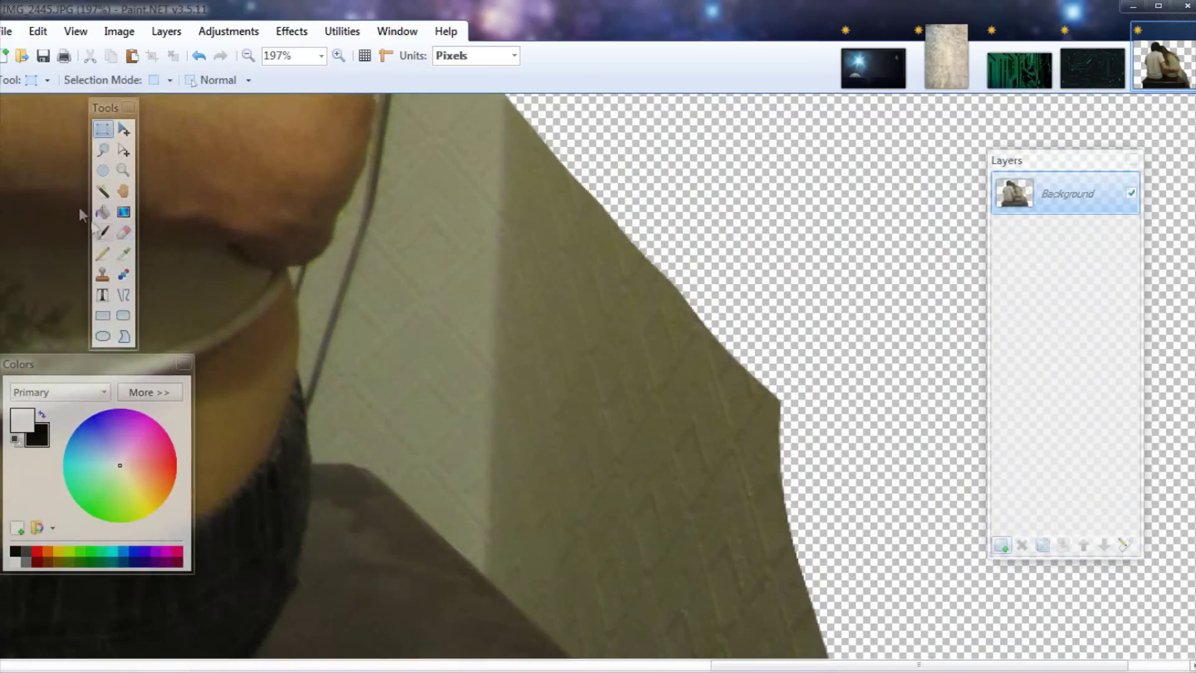
- Delete the wall beside the right figure's waist using the Magic Wand at 21% tolerance
left_click(103, 190)
left_click(579, 330)
left_click(845, 472)
key("Delete")
- Select and delete the wall and floor remnants beside the chest's right side with the Magic Wand
scroll(845, 472, "down", 3)
left_click(860, 462)
key("Delete")
left_click(925, 492)
key("Delete")
left_click(834, 605)
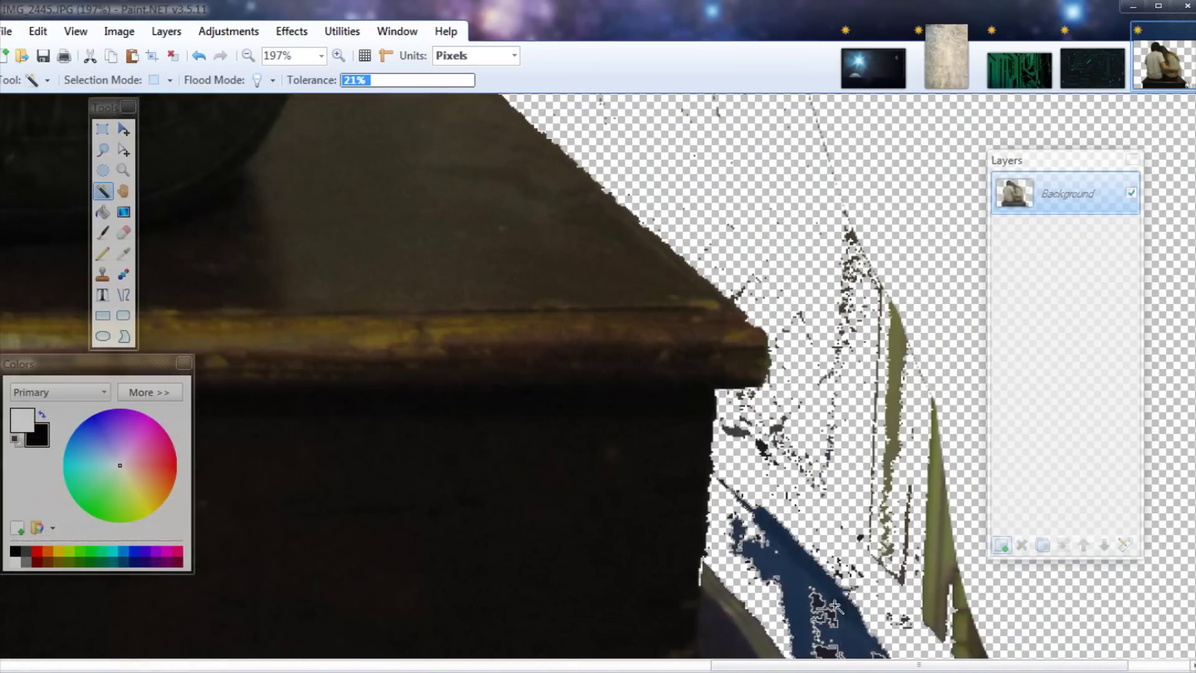
key("Delete")
- Erase the leftover specks and strips beside the chest's right side
left_click(123, 231)
left_click_drag(909, 274, 786, 622)
scroll(803, 346, "up", 4)
scroll(803, 346, "up", 1)
- Erase the background remnants up along the right figure's waist, hand and back
mouse_move(728, 281)
left_mouse_down()
mouse_move(654, 413)
mouse_move(538, 398)
left_mouse_up()
scroll(486, 339, "up", 2)
scroll(485, 336, "down", 1)
mouse_move(483, 293)
left_mouse_down()
mouse_move(436, 430)
mouse_move(492, 536)
left_mouse_up()
scroll(458, 336, "up", 3)
scroll(458, 336, "up", 3)
mouse_move(430, 364)
left_mouse_down()
mouse_move(366, 374)
mouse_move(405, 330)
left_mouse_up()
scroll(349, 311, "up", 3)
- Delete the wall area beside the right figure's long hair using the Magic Wand at 21% tolerance
key("s")
key("s")
key("s")
key("s")
left_click(314, 327)
key("Delete")
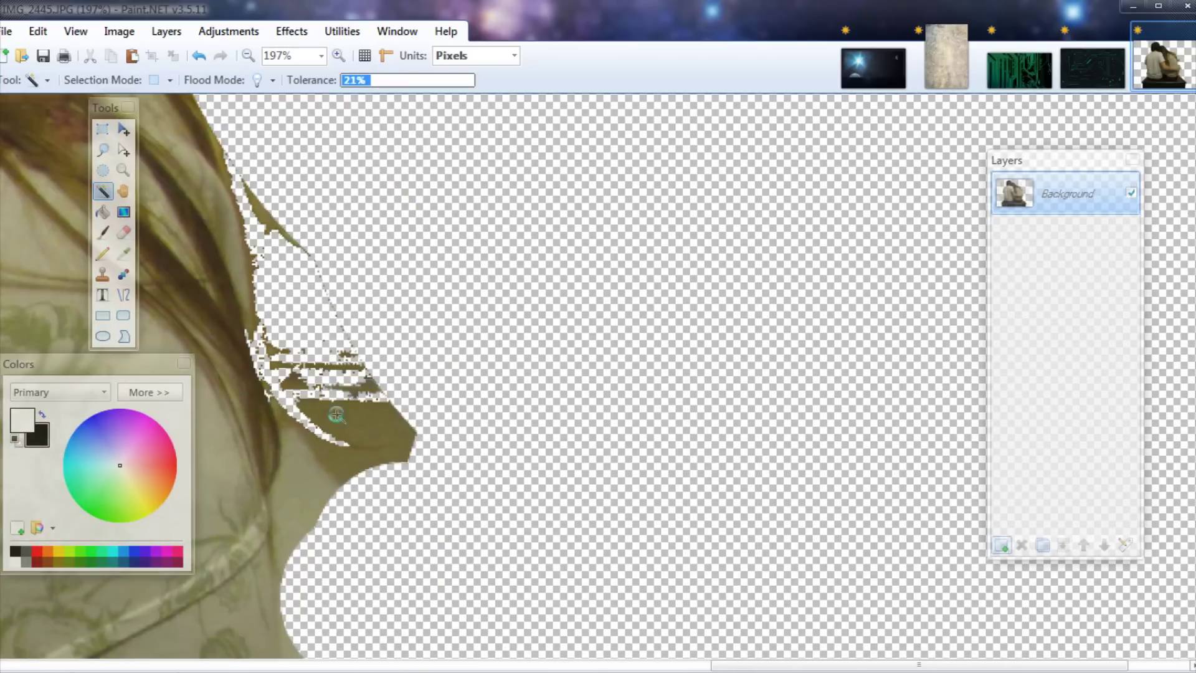
- Delete the wall patch beside the right figure's lower hair with the Magic Wand and erase the specks around it
left_click(336, 413)
key("Delete")
left_click(123, 232)
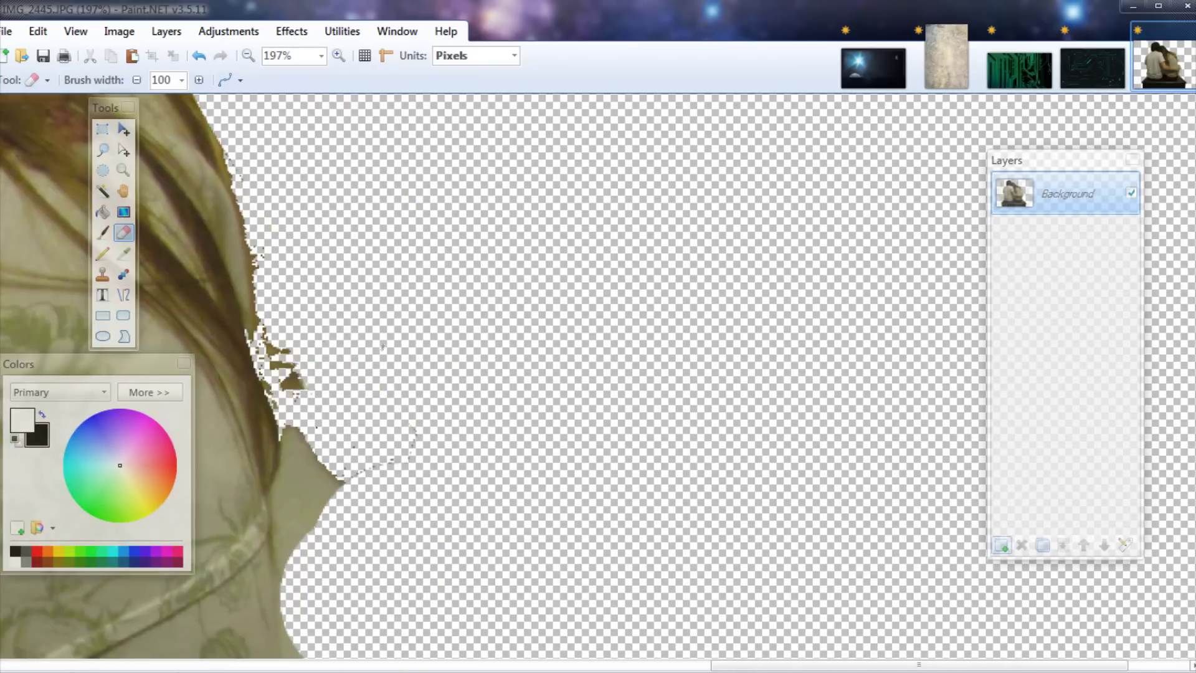
left_click_drag(354, 355, 337, 276)
- Erase the stray background specks along the right figure's shoulder and upper back
scroll(342, 245, "up", 3)
left_click_drag(865, 665, 654, 664)
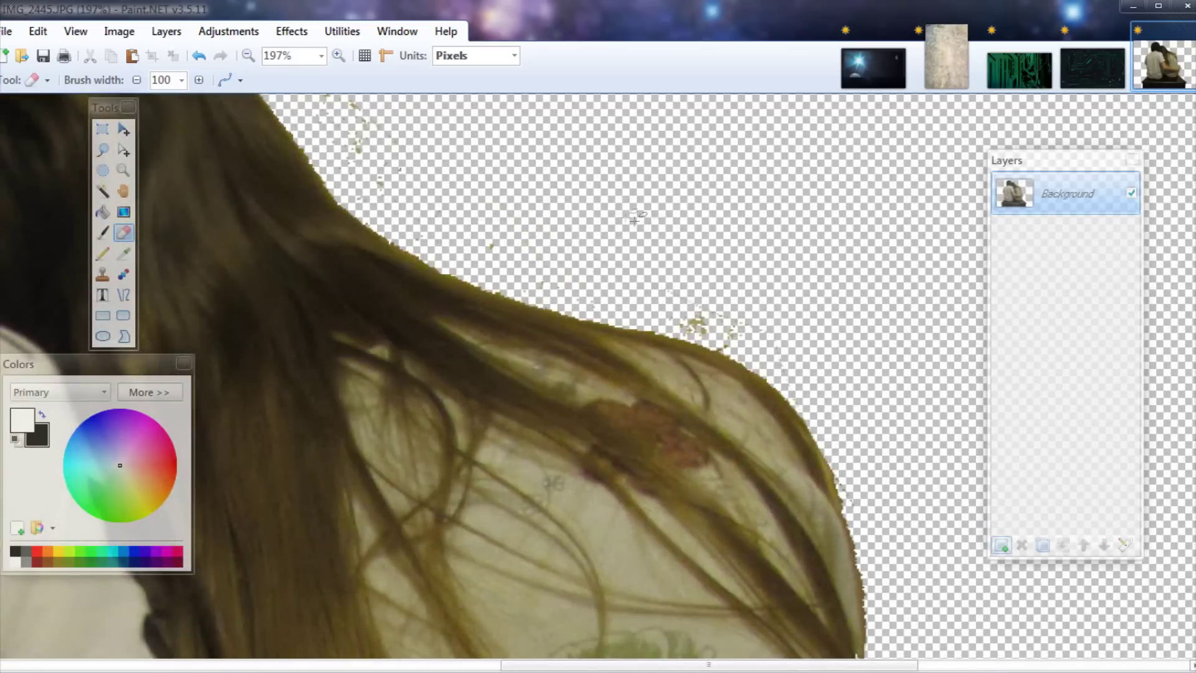
scroll(571, 231, "up", 1)
scroll(556, 240, "up", 2)
mouse_move(734, 664)
left_mouse_down()
mouse_move(585, 664)
mouse_move(849, 664)
left_mouse_up()
scroll(774, 478, "down", 4)
scroll(777, 483, "down", 5)
scroll(566, 262, "up", 1)
mouse_move(569, 268)
left_mouse_down()
mouse_move(570, 340)
mouse_move(572, 299)
left_mouse_up()
scroll(555, 254, "up", 4)
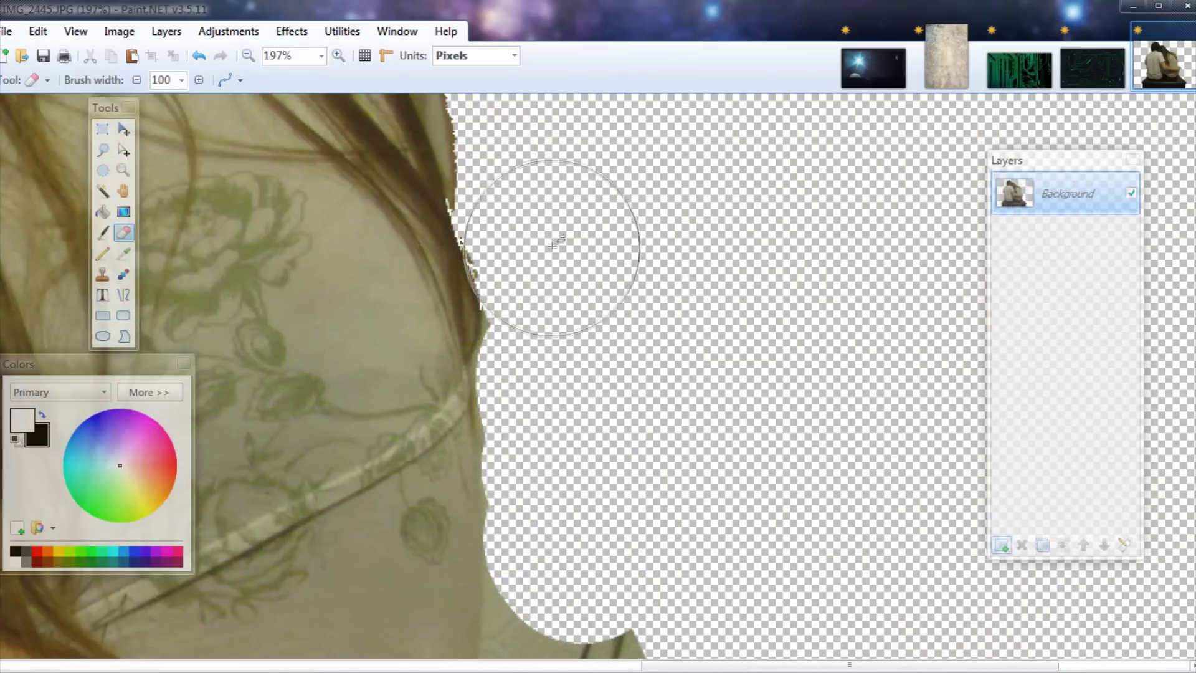
- Erase the background strip beside the right figure's elbow, hand and waist, refining the edge with a brush width of 17
scroll(561, 473, "down", 6)
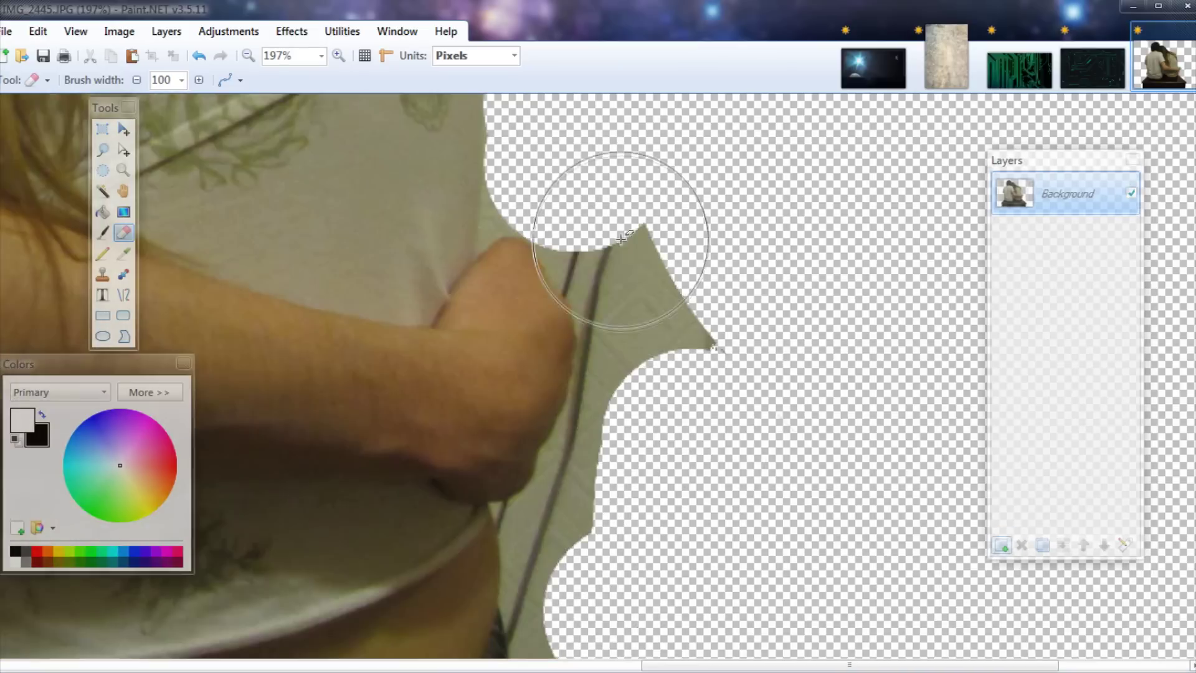
scroll(629, 336, "down", 3)
mouse_move(601, 396)
left_mouse_down()
mouse_move(607, 320)
mouse_move(662, 183)
left_mouse_up()
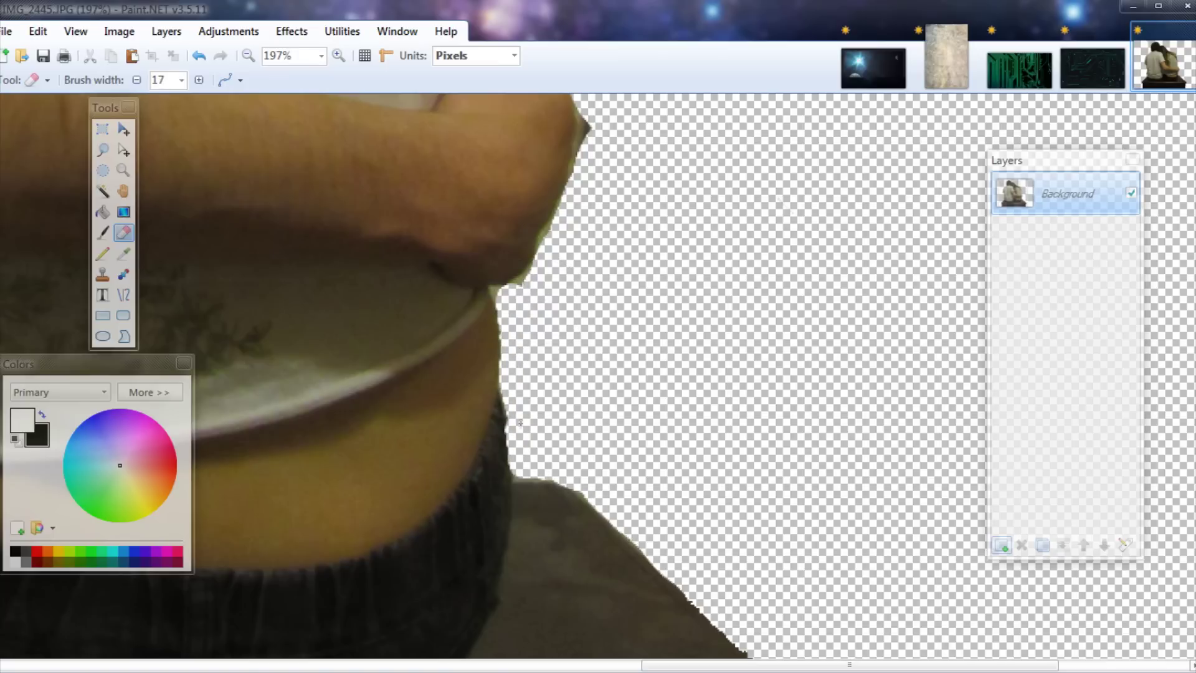
scroll(588, 166, "up", 5)
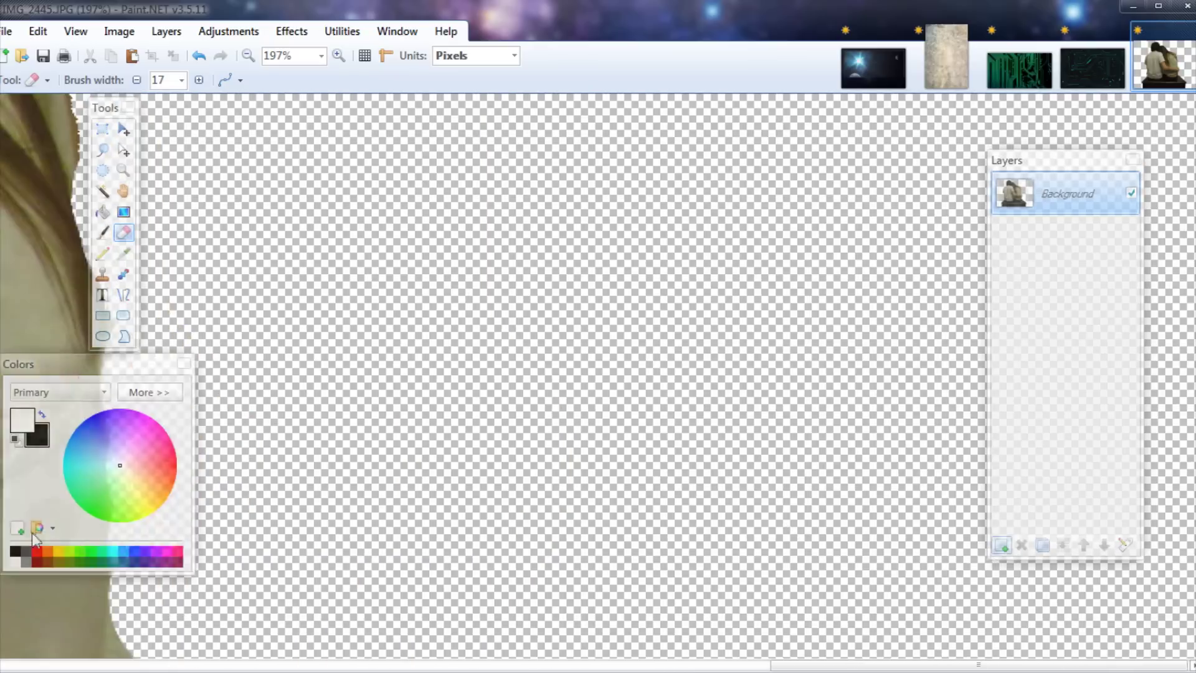
scroll(498, 249, "down", 5)
left_click_drag(132, 366, 700, 284)
scroll(367, 314, "up", 5)
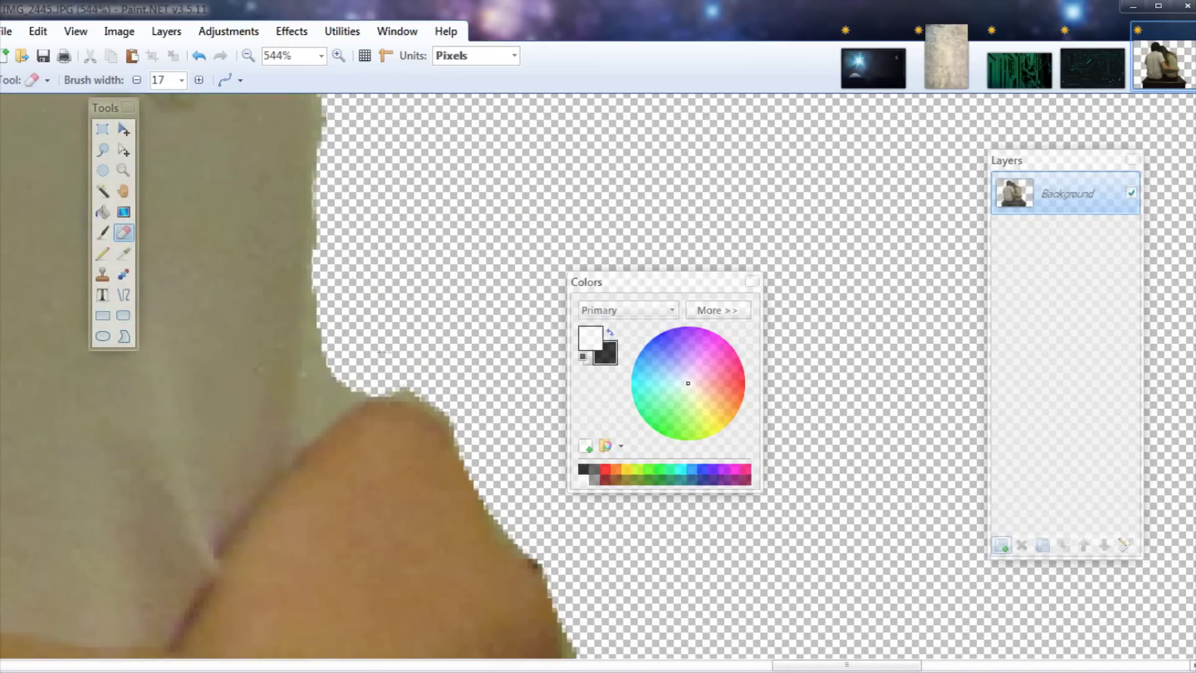
scroll(323, 311, "down", 8)
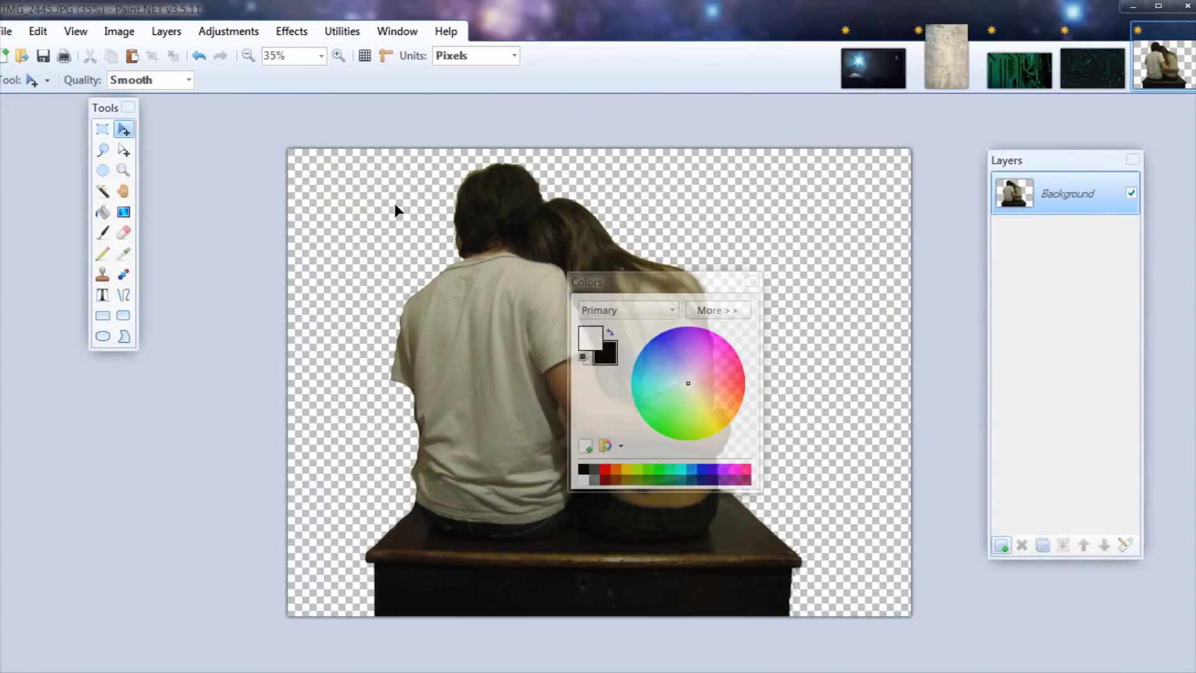
- Copy the whole couple cut-out and paste it as a new layer above Layer 10 in the space artwork
key("ctrl+a")
key("ctrl+c")
left_click(873, 68)
left_click(1049, 193)
left_click_drag(641, 282, 130, 368)
key("ctrl+shift+v")
left_click(483, 399)
- Shrink the pasted couple and seat them on the horizon near the centre of the picture
left_click_drag(485, 374, 379, 411)
left_click_drag(201, 373, 132, 396)
key("ctrl+z")
scroll(932, 592, "down", 2)
left_click_drag(877, 629, 512, 349)
left_click_drag(409, 304, 586, 429)
scroll(598, 423, "up", 4)
mouse_move(648, 422)
left_mouse_down()
mouse_move(643, 408)
mouse_move(647, 421)
left_mouse_up()
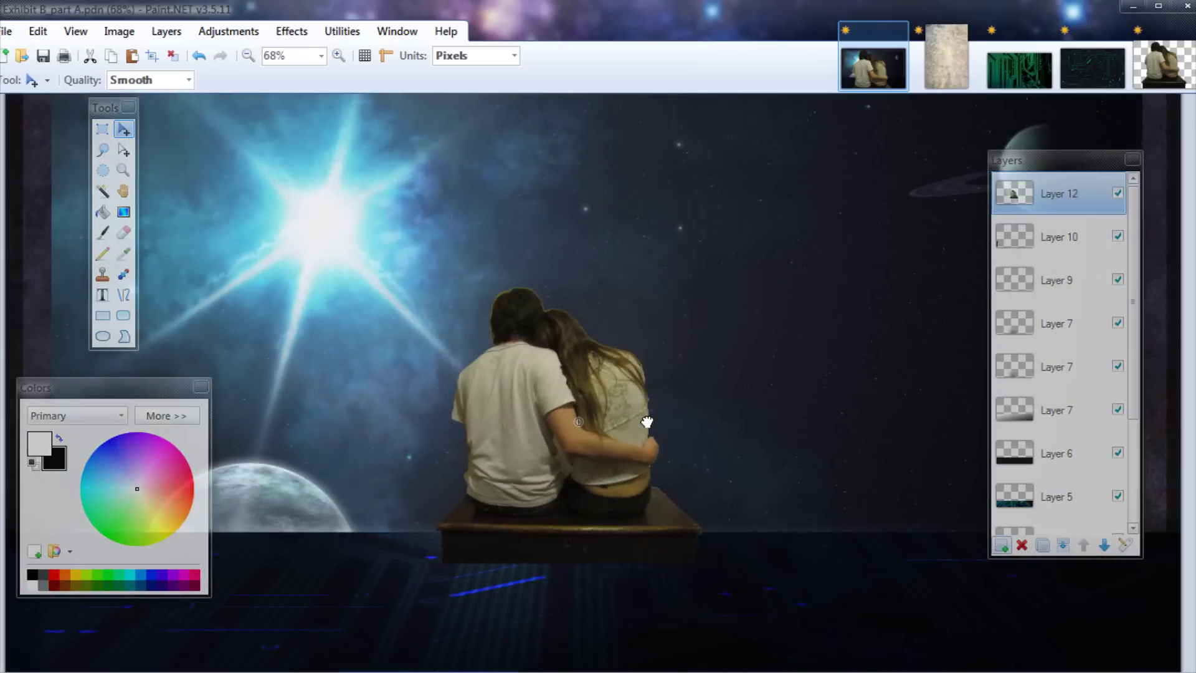
scroll(632, 547, "up", 3)
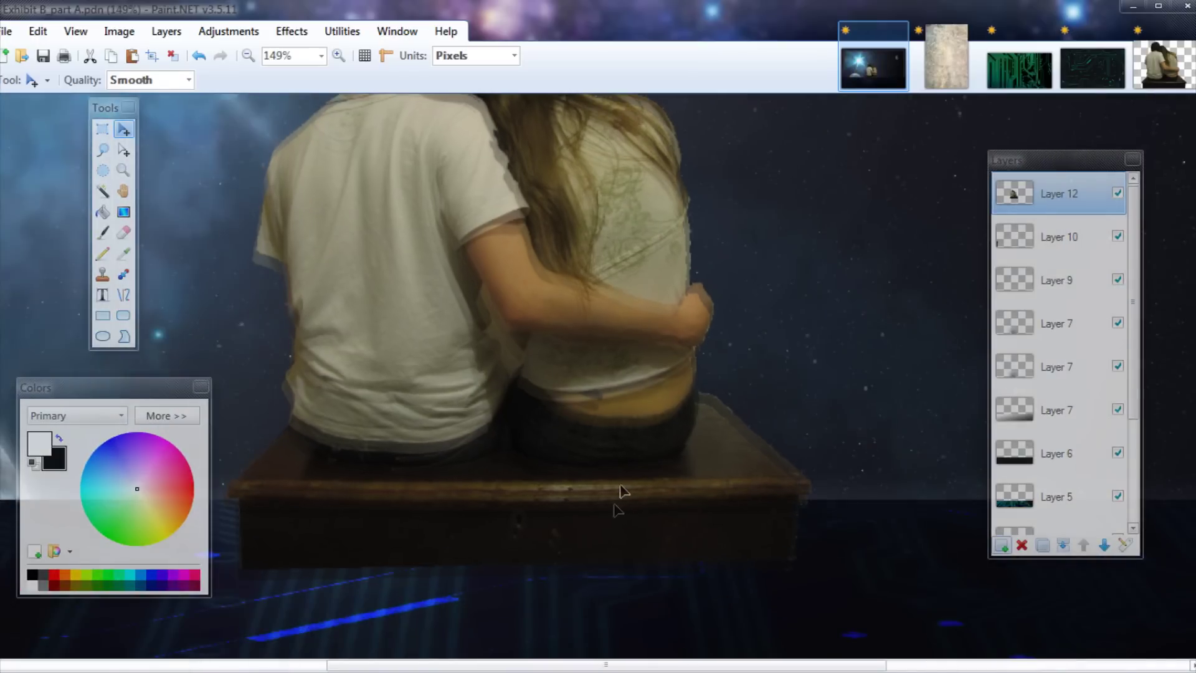
- Fine-tune the couple's size, tilt and position so that the chest stands on the circuit-board ground
scroll(614, 506, "down", 5)
scroll(629, 525, "up", 2)
left_click_drag(614, 453, 632, 468)
left_click_drag(704, 496, 741, 521)
left_click_drag(643, 485, 628, 470)
- Darken the couple to a silhouette with Hue / Saturation, using hue 31, slightly reduced saturation and lightness -93
key("ctrl+shift+u")
left_click_drag(531, 386, 266, 456)
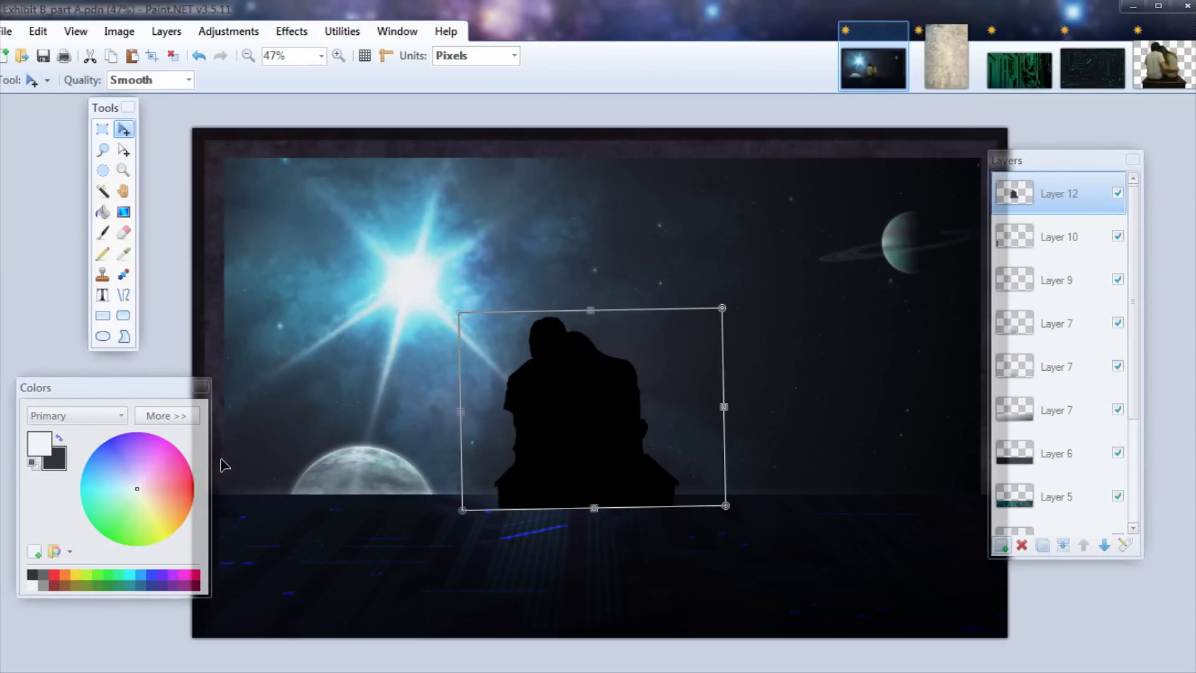
left_click_drag(666, 254, 770, 147)
left_click_drag(565, 279, 571, 286)
left_click(742, 320)
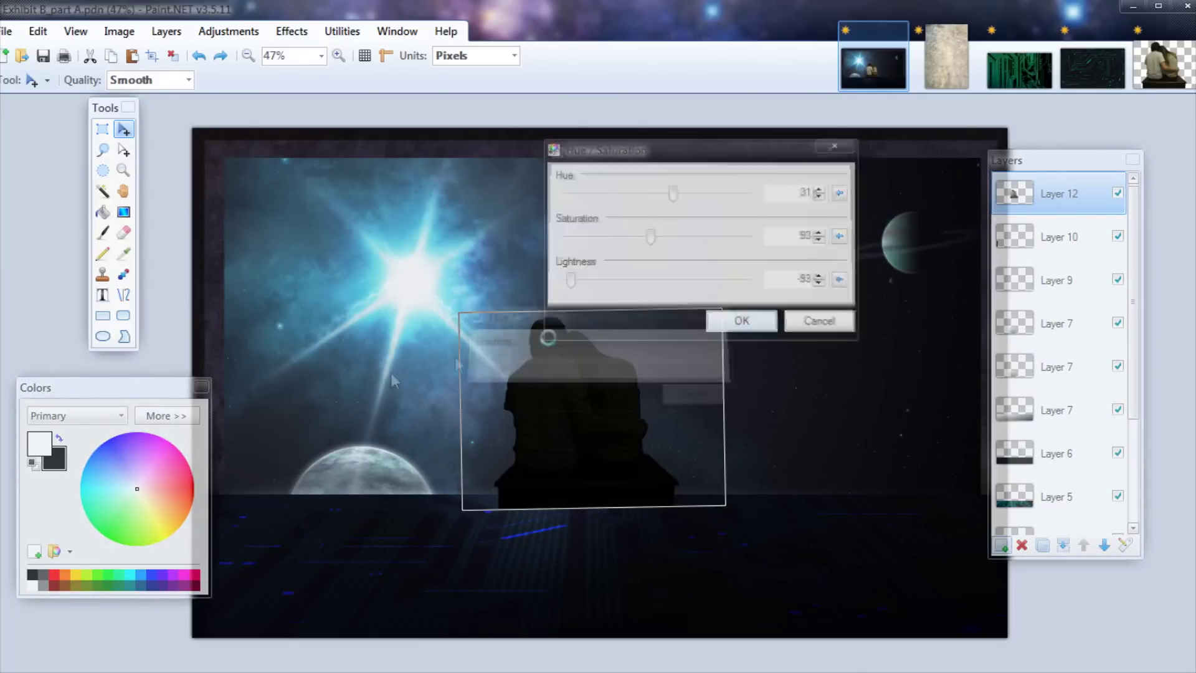
- Deselect the couple and clean up the chest's side edges with the Eraser at brush width 81
key("ctrl+d")
key("e")
scroll(483, 496, "up", 10)
left_click_drag(477, 436, 478, 456)
left_click_drag(543, 665, 802, 664)
left_click_drag(720, 434, 720, 439)
scroll(748, 510, "down", 6)
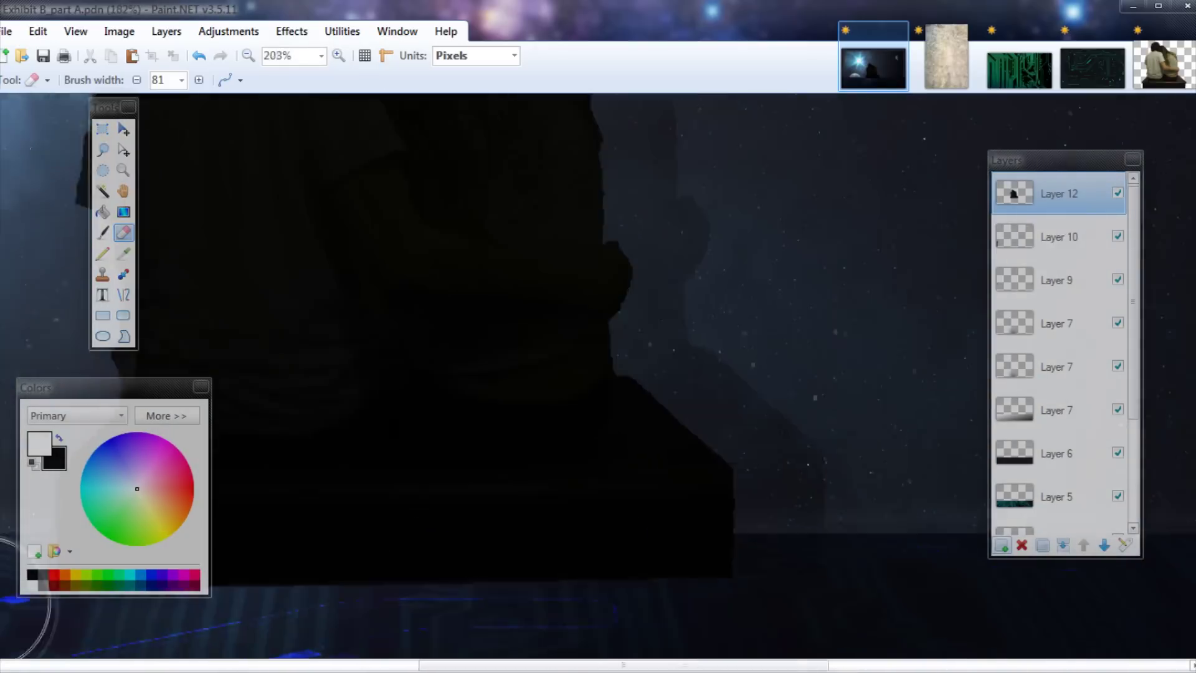
- Sample the silhouette's dark colour and draw a filled rectangle beneath the chest to make it taller
scroll(253, 595, "up", 5)
scroll(254, 595, "down", 3)
left_click(124, 295)
left_click_drag(121, 387, 0, 251)
left_click(103, 316)
left_click(123, 254)
left_click(231, 216)
left_click(103, 315)
left_click_drag(103, 108, 31, 109)
left_click(70, 80)
scroll(750, 413, "down", 4)
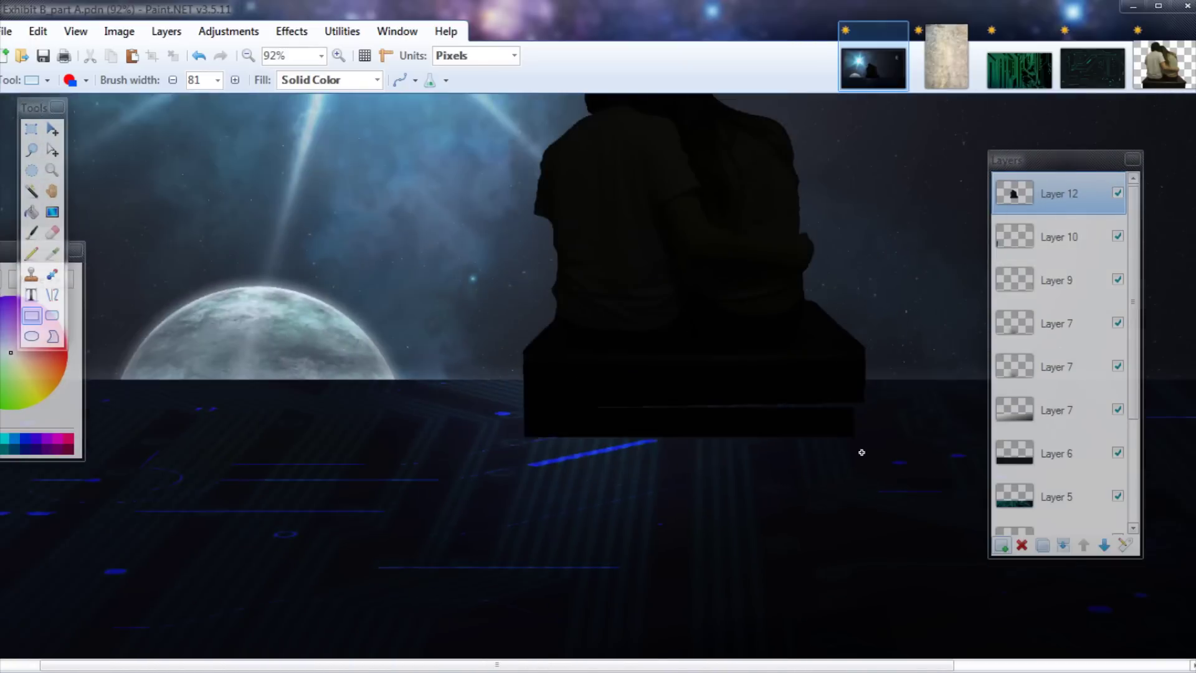
scroll(865, 468, "up", 5)
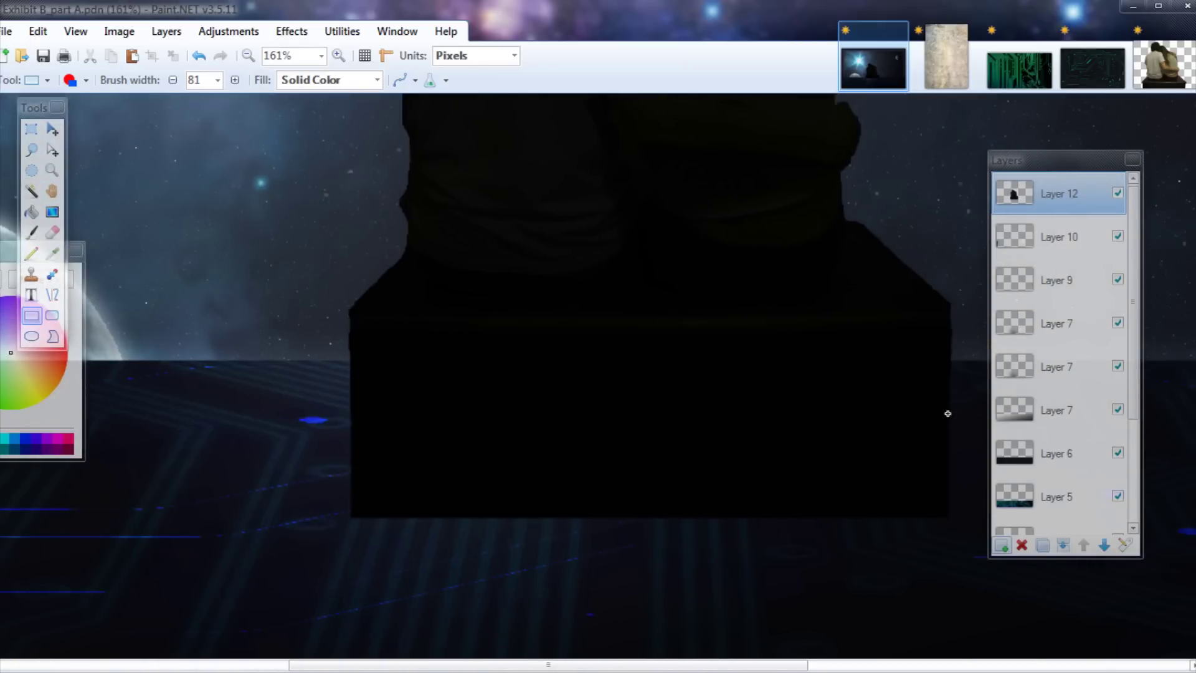
scroll(601, 395, "down", 4)
scroll(409, 461, "up", 3)
scroll(399, 384, "up", 2)
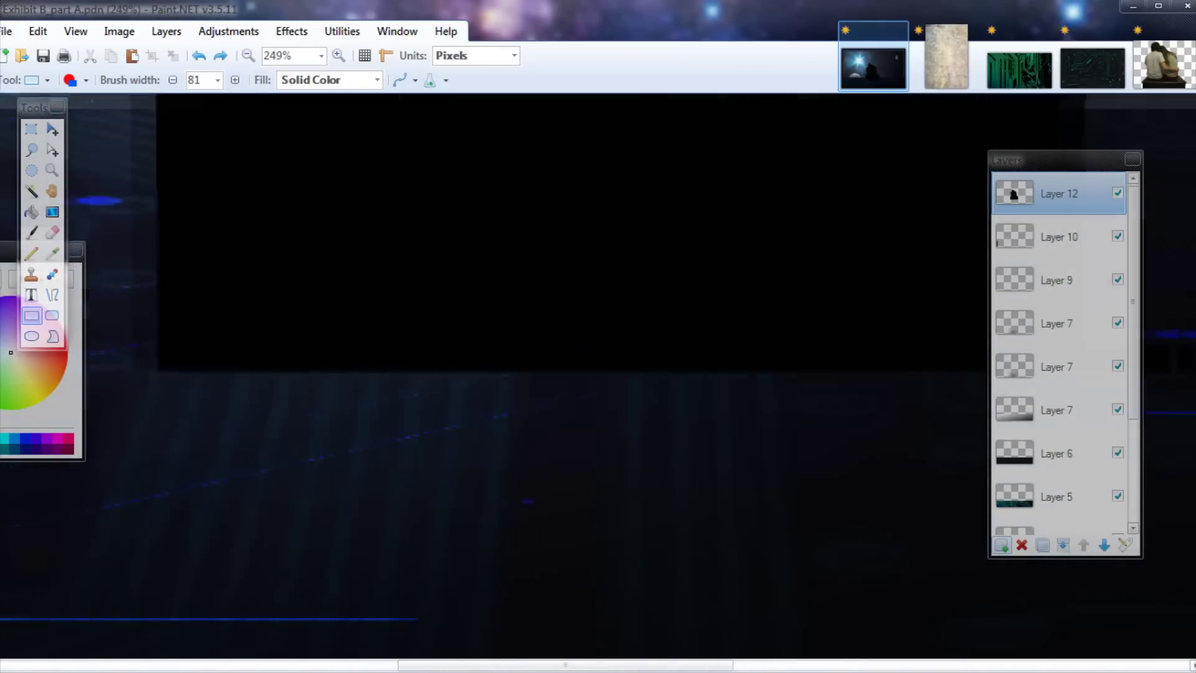
- Duplicate the silhouette layer, flip the copy vertically and move it below the chest as a reflection
scroll(685, 437, "down", 6)
left_click(166, 31)
left_click(215, 176)
key("m")
left_click_drag(599, 274, 600, 593)
scroll(600, 593, "up", 7)
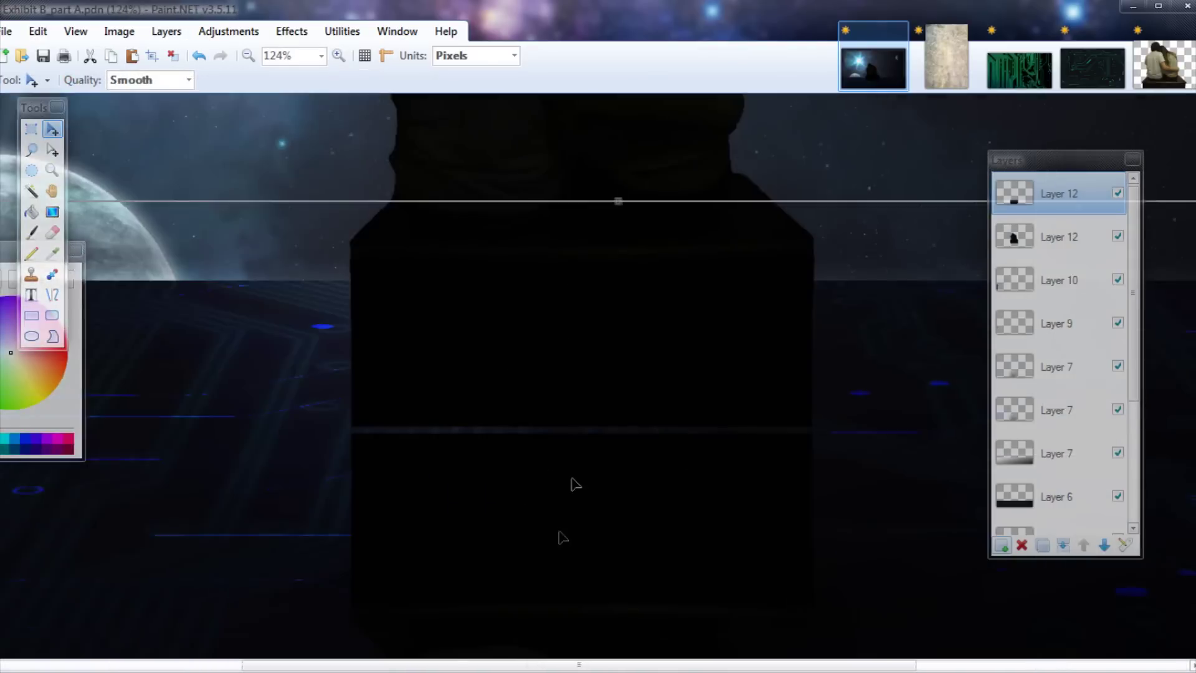
left_click_drag(635, 507, 716, 517)
- Lower the opacity of the reflection layer so the mirrored chest fades into the ground
key("F4")
left_click(587, 362)
left_click(576, 436)
scroll(699, 446, "down", 7)
left_click_drag(633, 386, 638, 387)
left_click(616, 424)
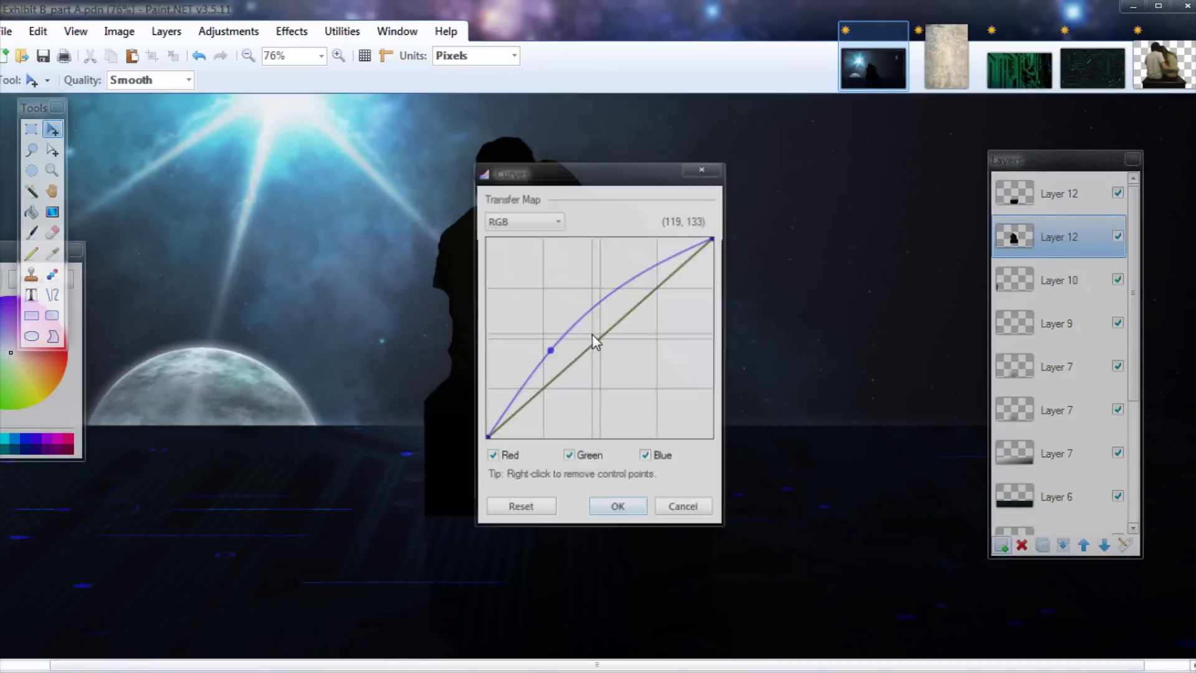
- Boost the silhouette's blue with an RGB curve, and darken its midtones with the luminosity curve at (138, 100)
left_click(617, 505)
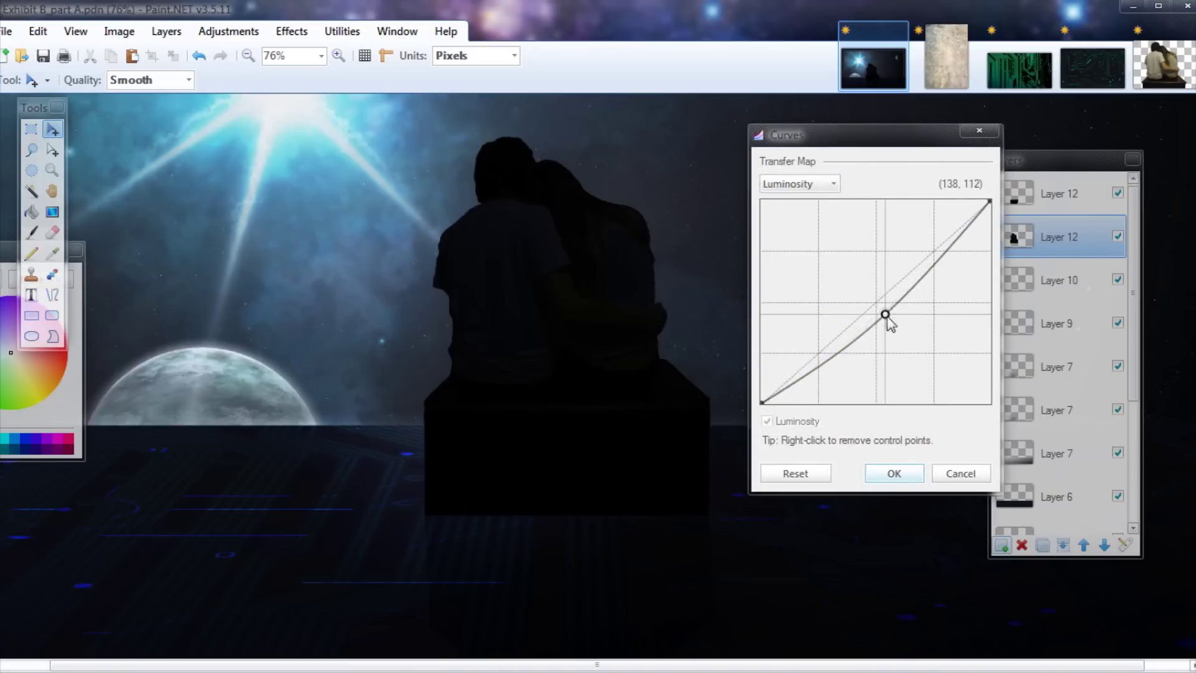
left_click_drag(888, 321, 892, 331)
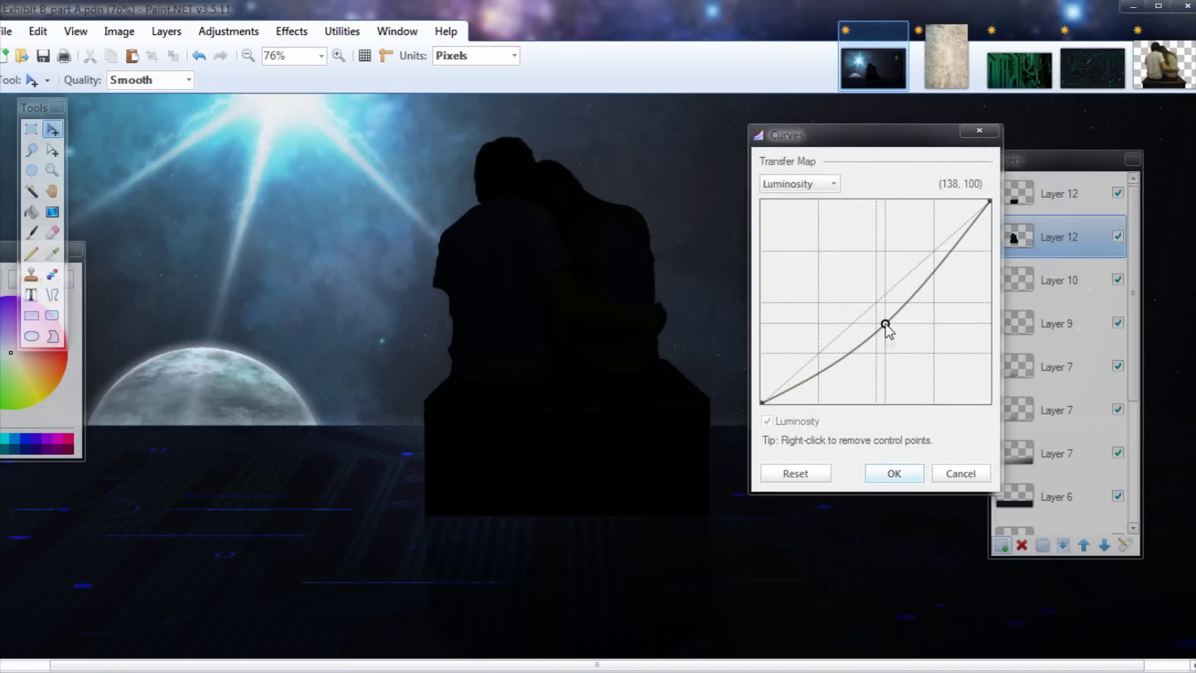
key("Return")
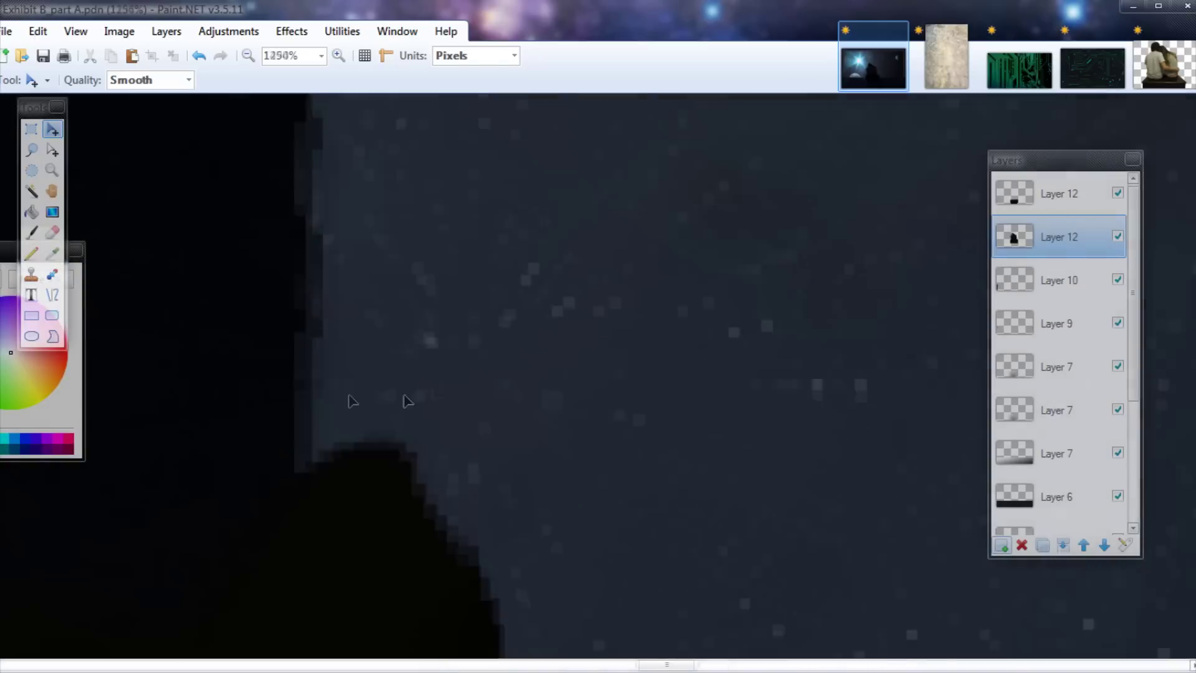
- Paint over the jagged edge above the right figure's hand with a brush width of 4
key("b")
key("bracketleft")
key("bracketleft")
key("bracketleft")
key("bracketleft")
key("bracketleft")
key("bracketleft")
key("bracketleft")
key("bracketleft")
key("bracketleft")
key("bracketleft")
key("bracketleft")
key("bracketleft")
key("bracketleft")
key("bracketleft")
key("bracketleft")
key("bracketleft")
key("bracketleft")
key("bracketleft")
key("bracketleft")
key("bracketleft")
left_click_drag(317, 347, 299, 364)
scroll(225, 349, "down", 12)
scroll(280, 249, "up", 7)
- Soften the silhouette's edges with Object Feather, using radius 3, strength 4 and True Feather
left_click(291, 32)
mouse_move(436, 238)
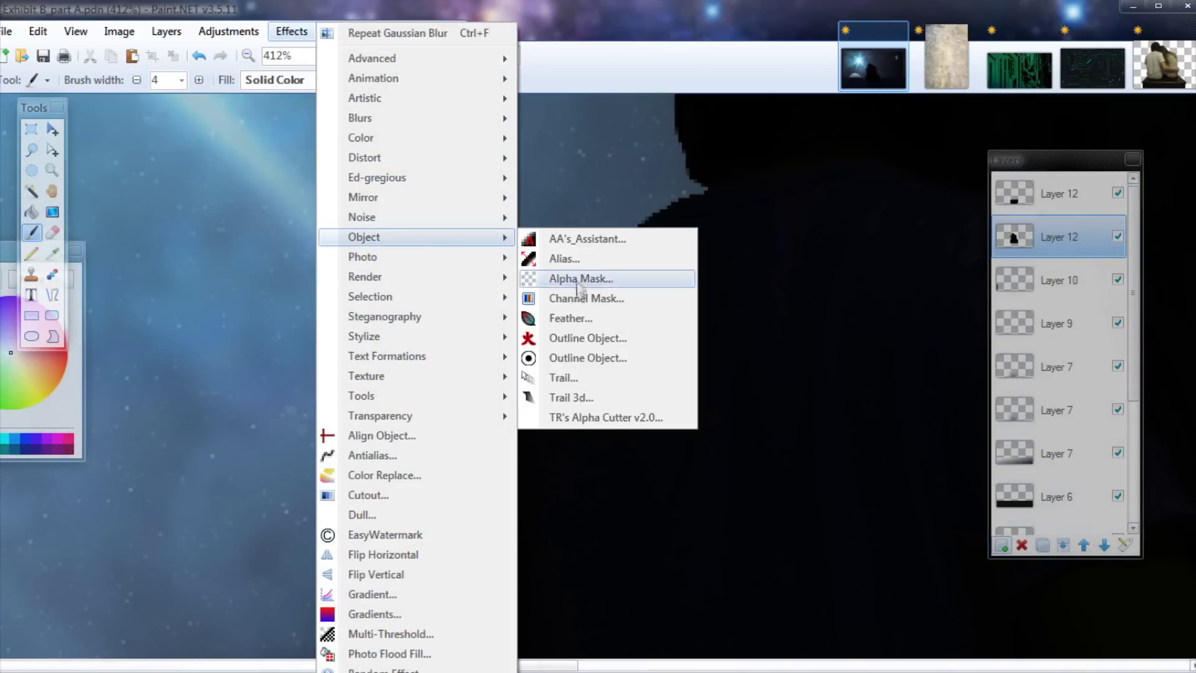
left_click(570, 318)
left_click_drag(129, 272, 165, 277)
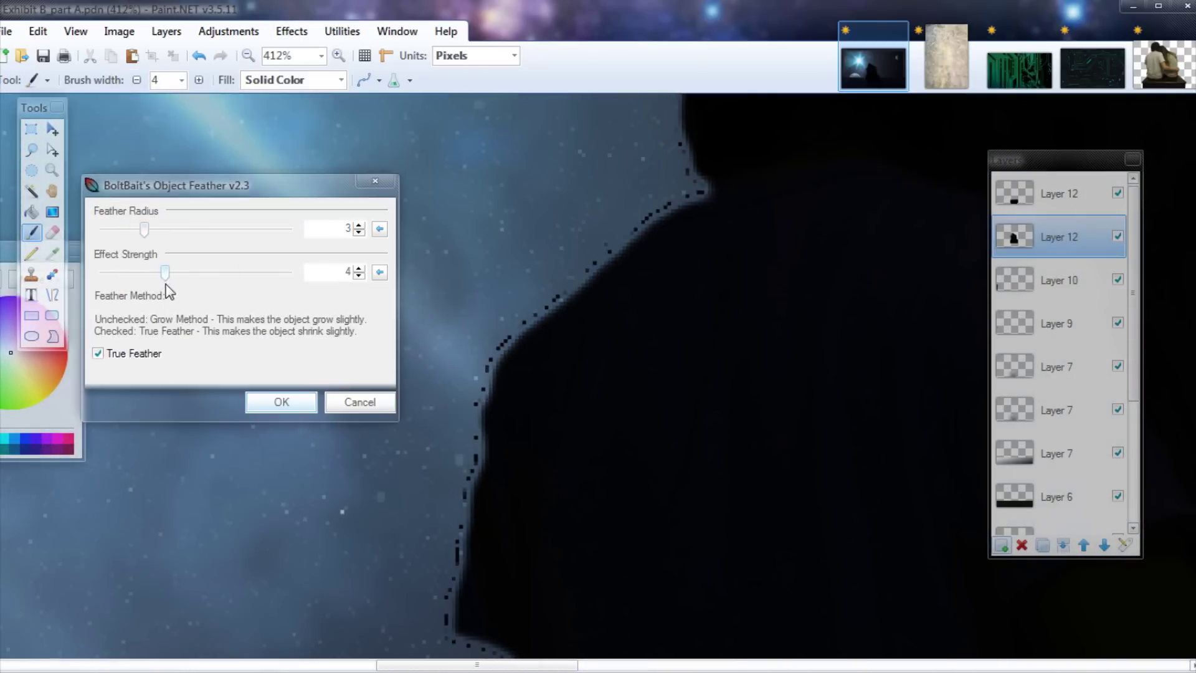
left_click(267, 397)
scroll(521, 384, "down", 10)
left_click(31, 191)
left_click(288, 244)
left_click(288, 243)
scroll(594, 411, "up", 10)
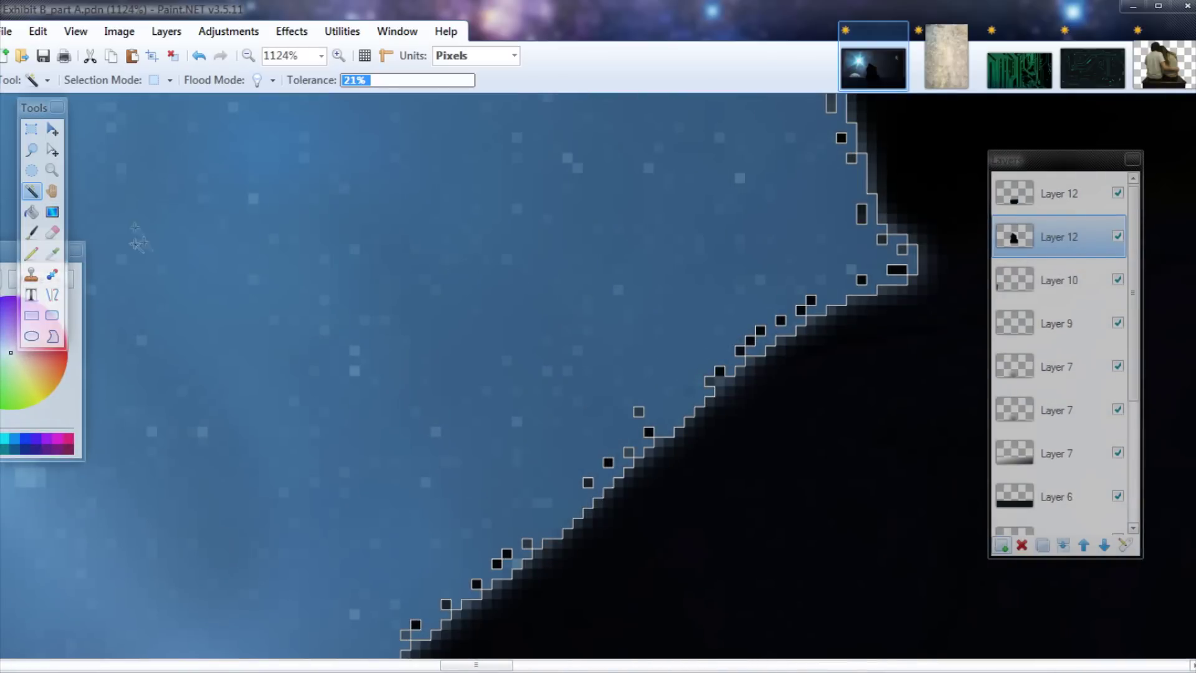
scroll(548, 361, "down", 4)
scroll(555, 393, "up", 2)
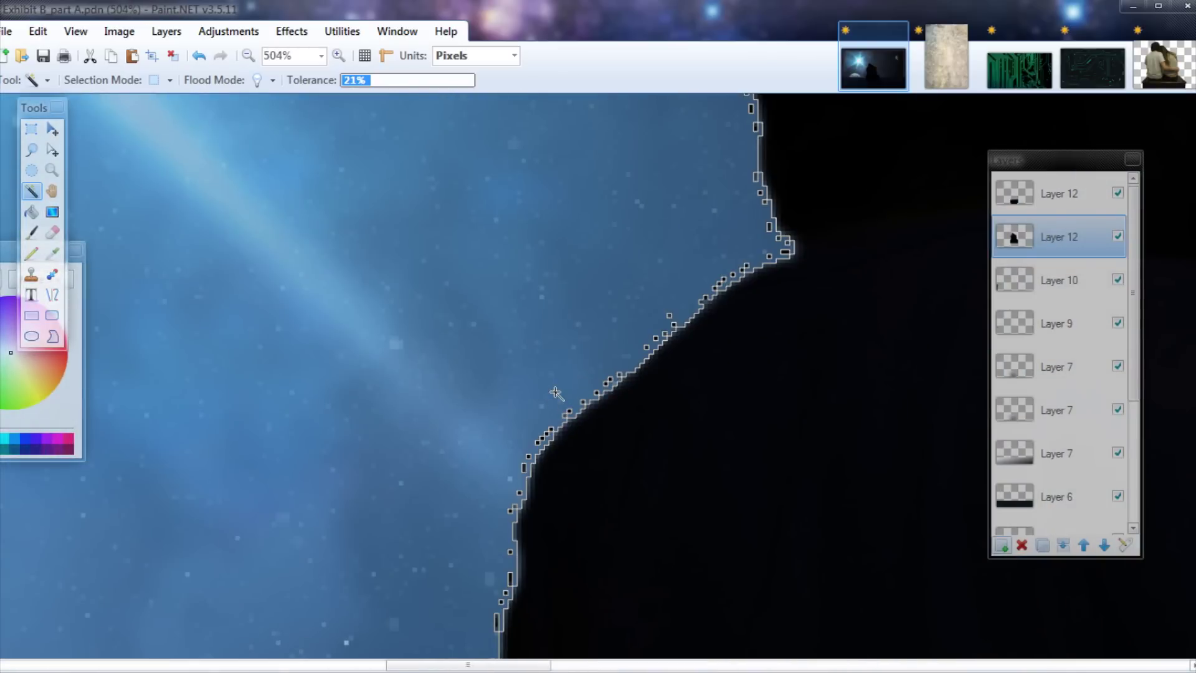
key("ctrl+d")
left_click(342, 80)
left_click(752, 315)
key("ctrl+d")
- Select the silhouette without the surrounding specks using the Magic Wand at 61% tolerance
left_click(367, 81)
left_click(941, 371)
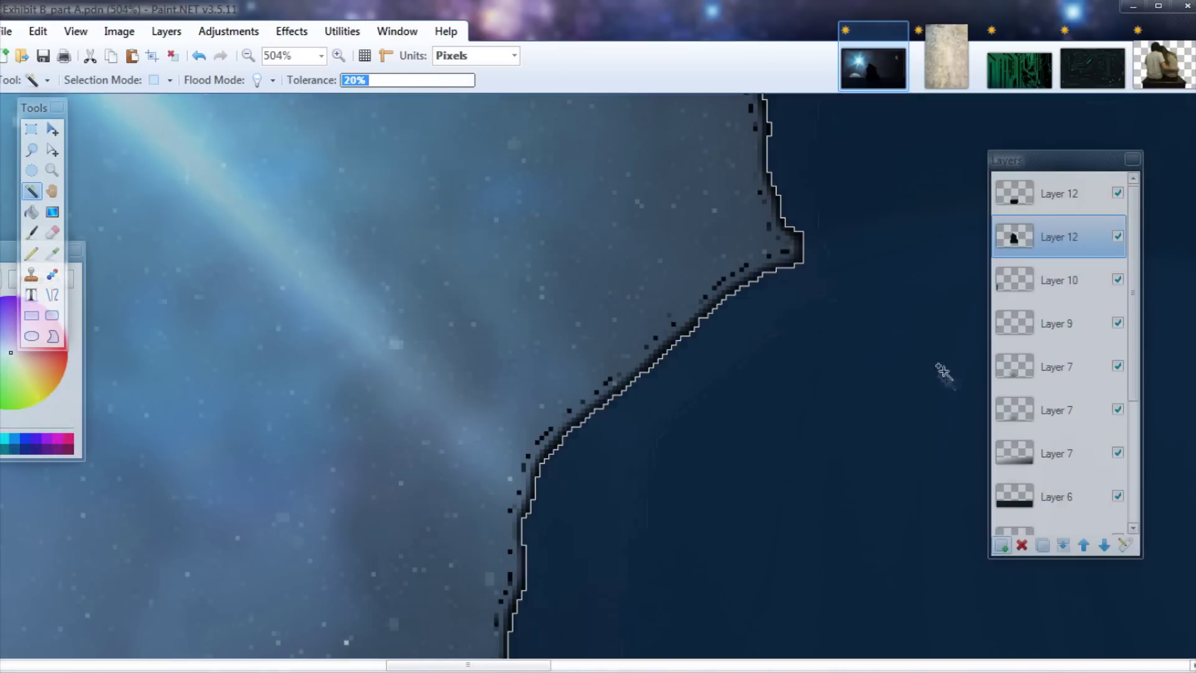
scroll(558, 137, "up", 2)
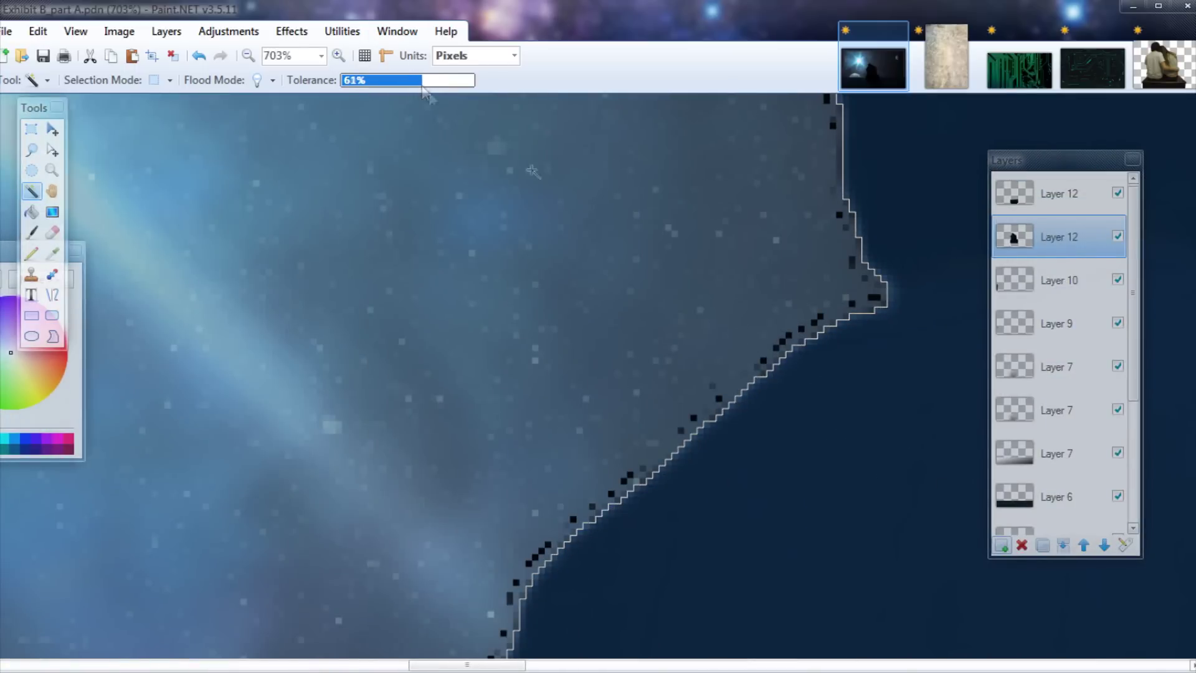
- Cut the selected silhouette onto a new layer and delete the old layer holding the leftover edge specks
key("ctrl+x")
scroll(884, 454, "down", 5)
left_click(1001, 545)
scroll(854, 454, "down", 8)
key("ctrl+v")
left_click(1058, 280)
left_click(1022, 545)
scroll(694, 456, "down", 3)
key("ctrl+d")
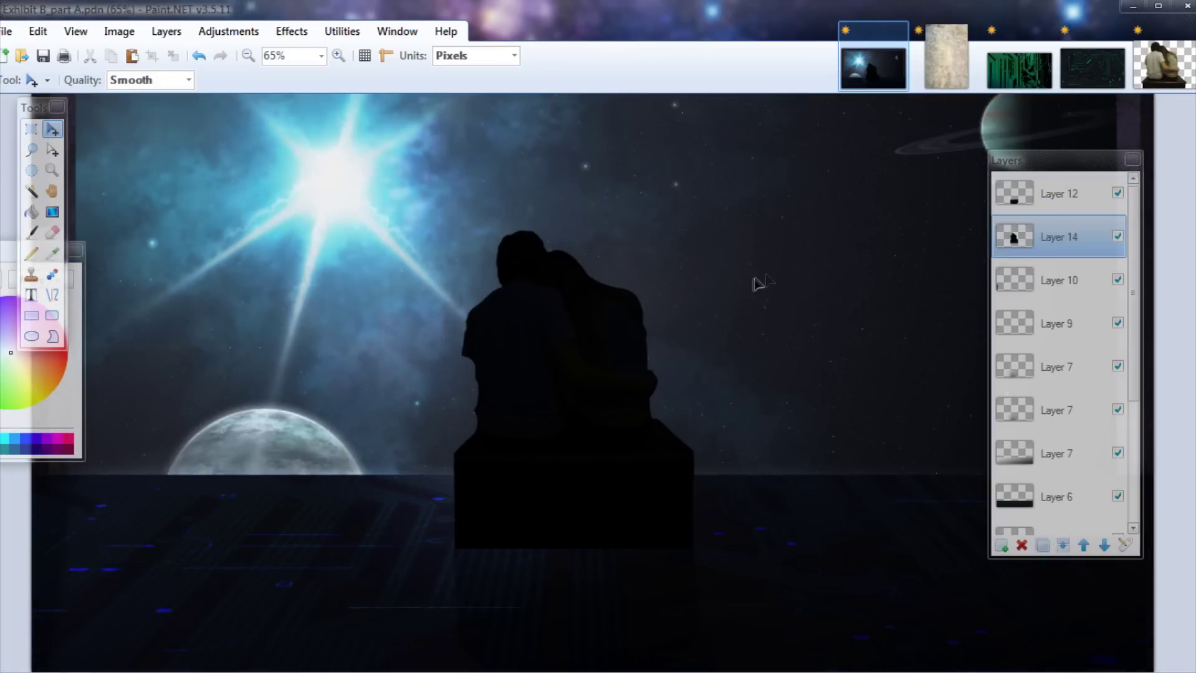
- Duplicate the silhouette layer and set the copy's saturation to 117 and lightness to 2
key("ctrl+shift+d")
key("ctrl+shift+u")
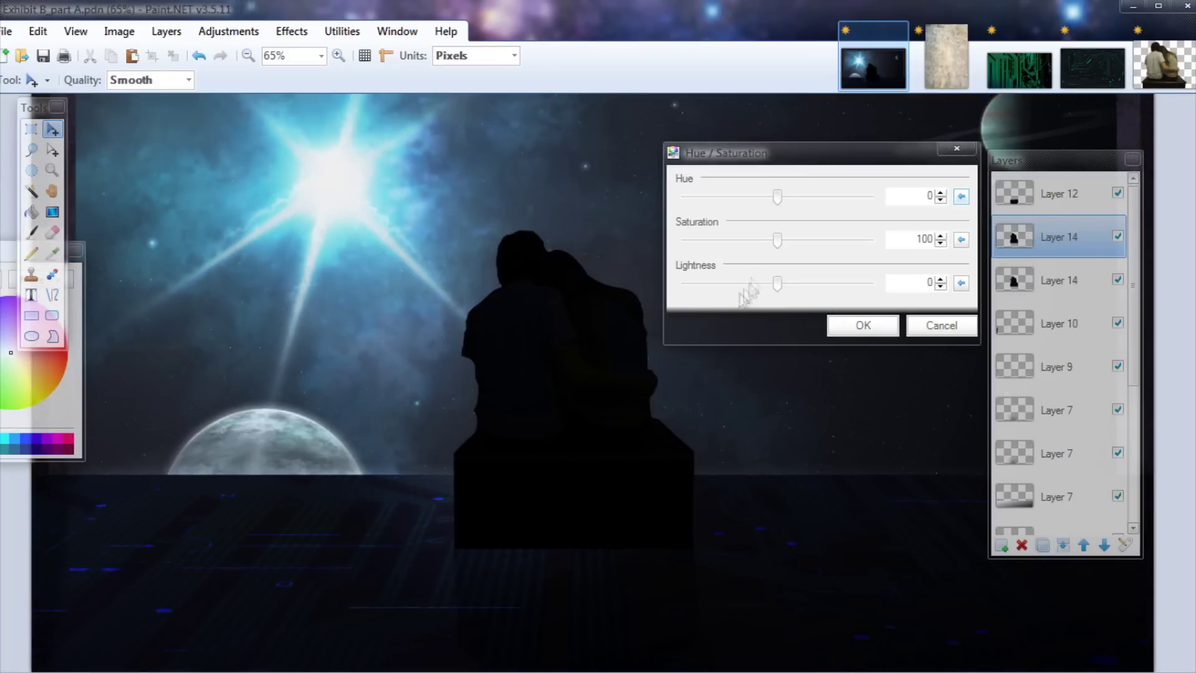
mouse_move(747, 288)
left_mouse_down()
mouse_move(779, 291)
mouse_move(769, 285)
left_mouse_up()
left_click_drag(777, 240, 792, 248)
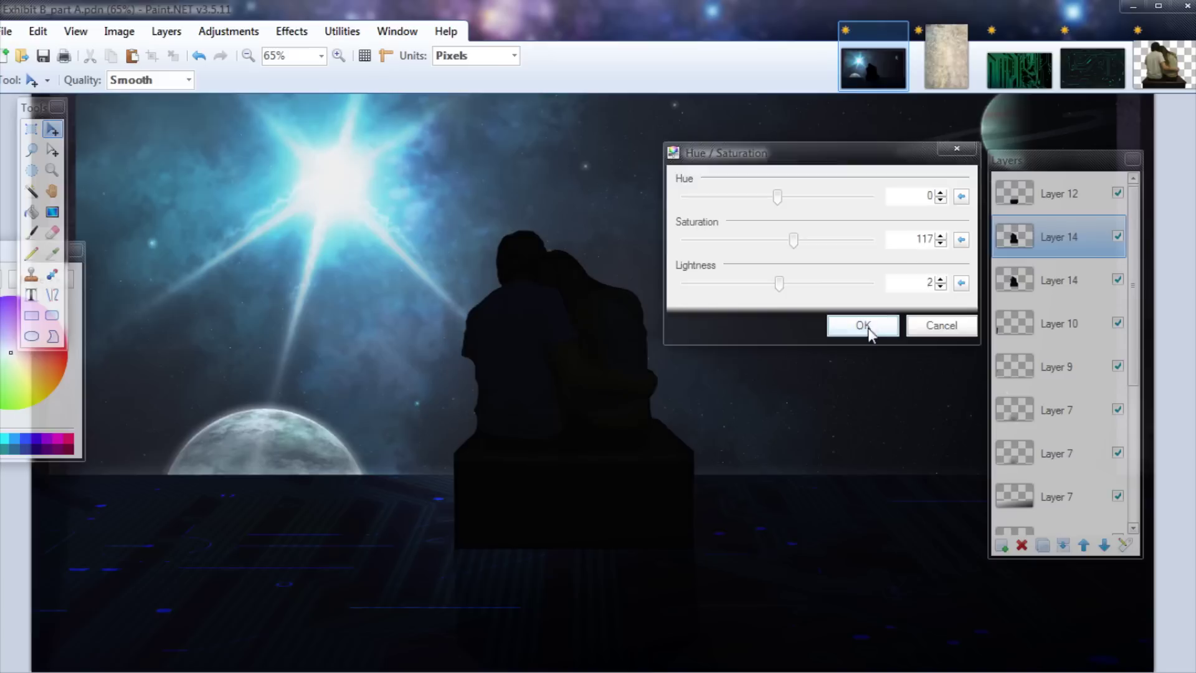
left_click(863, 325)
- Fade the brightened silhouette copy with a transparency gradient and merge it into the silhouette layer below
key("g")
key("ctrl+m")
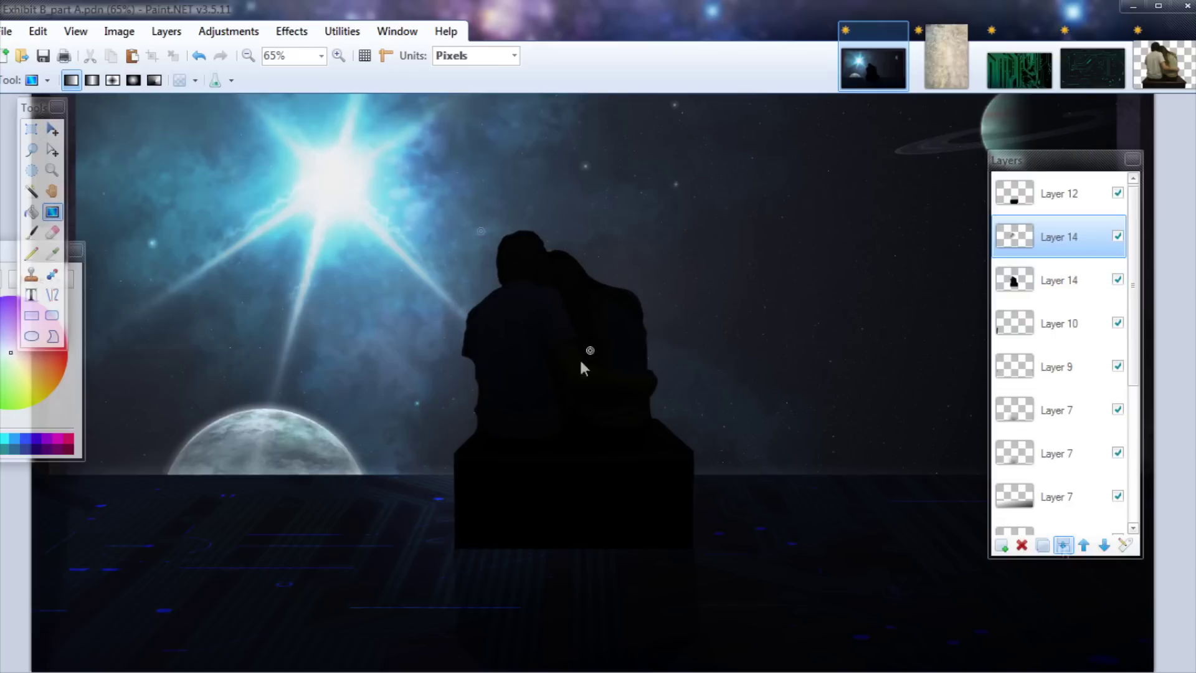
- Apply Outline Object to the silhouette with width 2 and a blue-violet colour of R 99, G 104, B 255
left_click(292, 31)
mouse_move(398, 236)
left_click(576, 338)
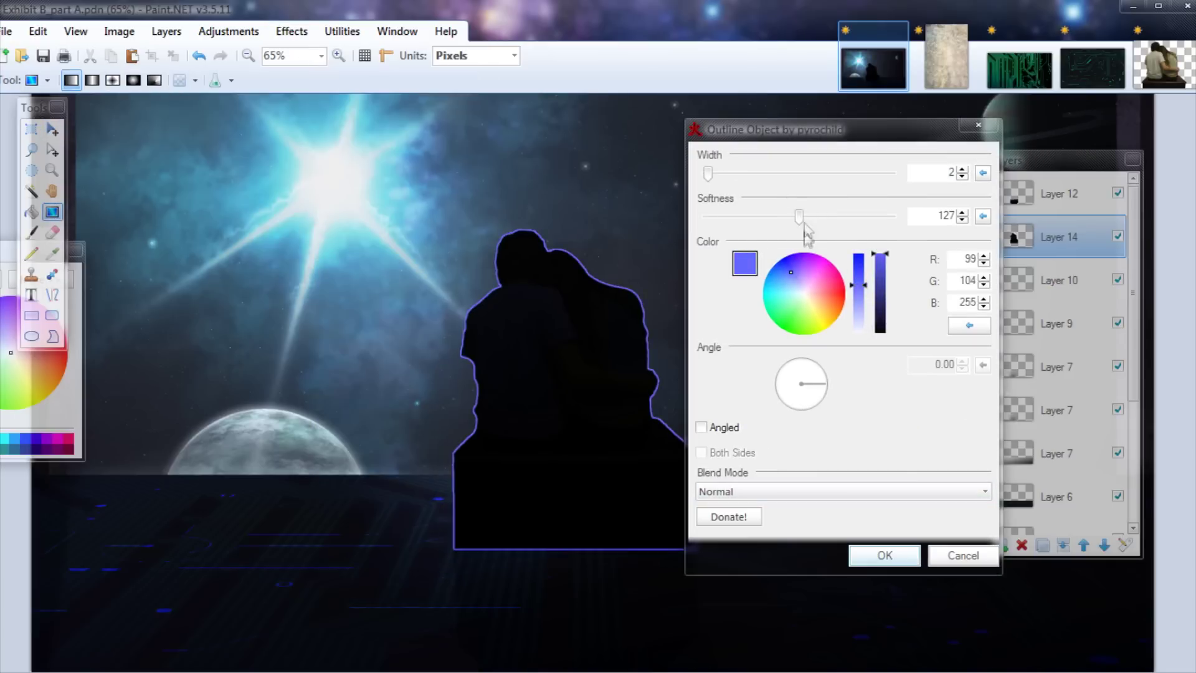
left_click_drag(799, 131, 836, 150)
key("Return")
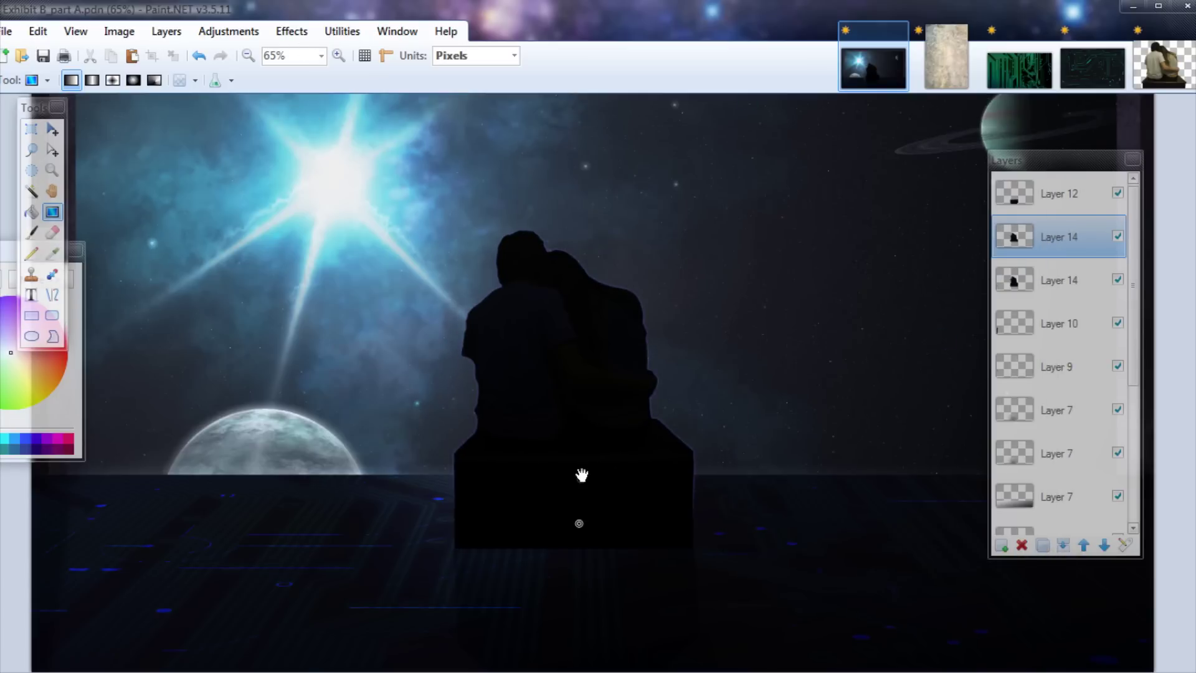
scroll(576, 434, "down", 4)
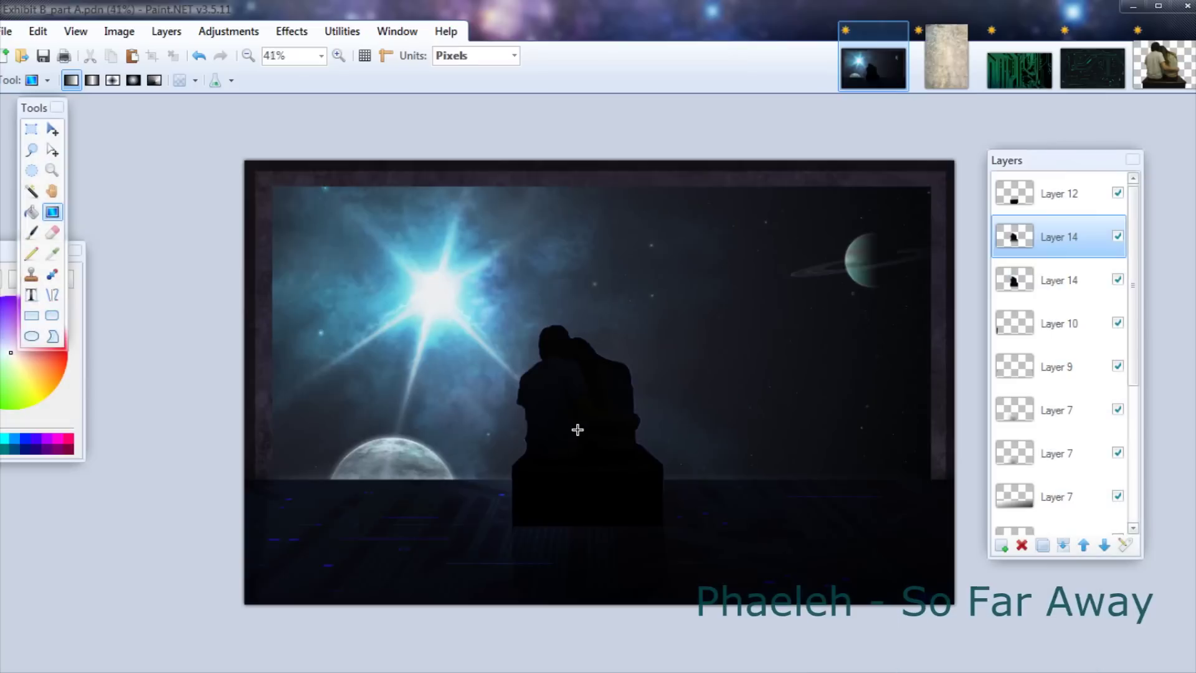
- Add a new layer and move it down the stack to directly below Layer 4
left_click(1057, 339)
key("ctrl+shift+n")
left_click(1104, 545)
left_click(1104, 545)
left_click(1104, 545)
left_click(1104, 545)
left_click(1104, 545)
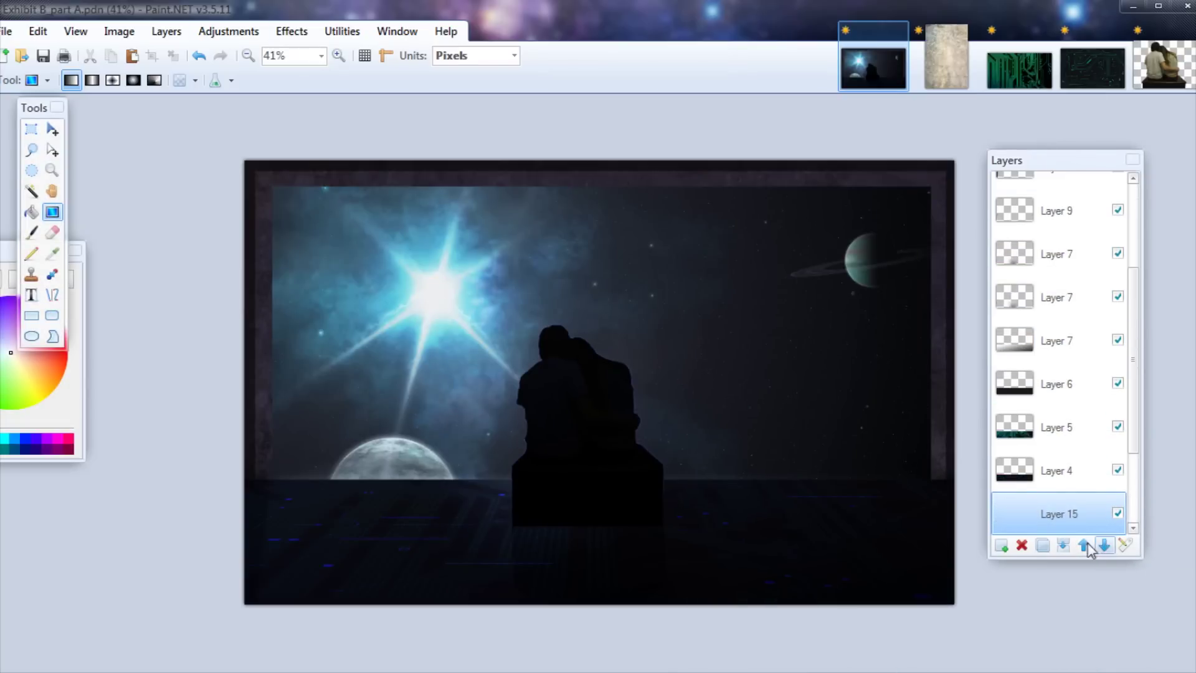
- Open the dark grey grunge image 7a. AquuL Textures from the Free AquuL Texture Package #1 stock folder
left_click(1133, 488)
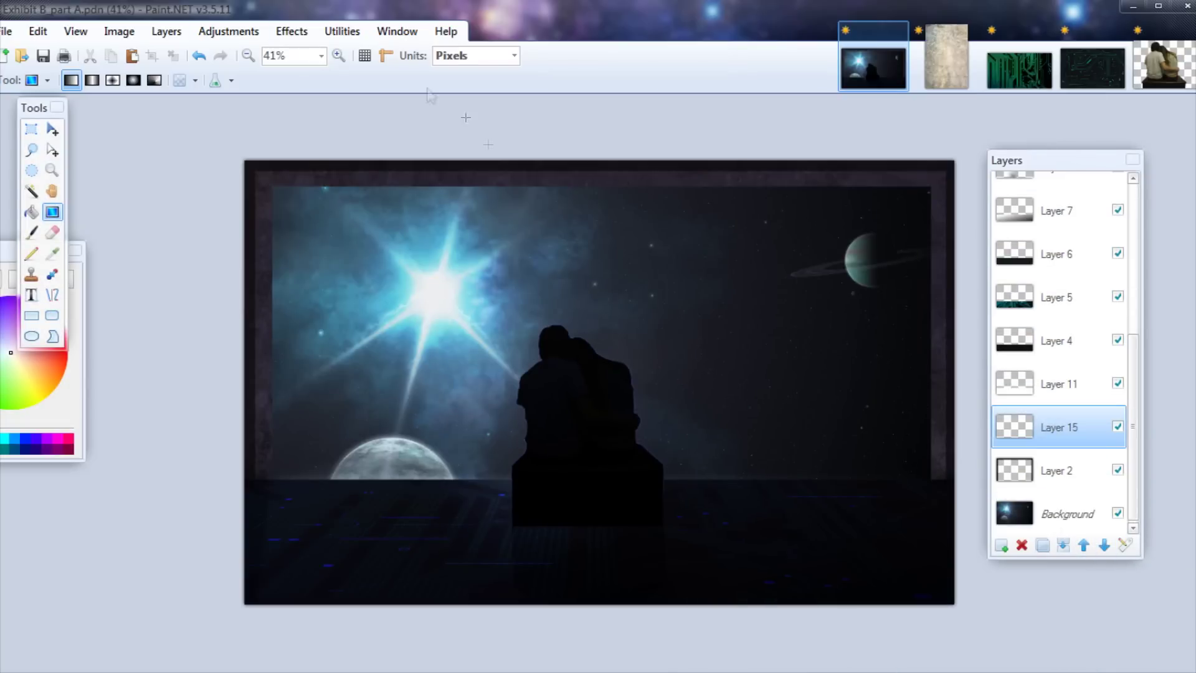
left_click(22, 56)
left_click(279, 39)
scroll(181, 339, "down", 10)
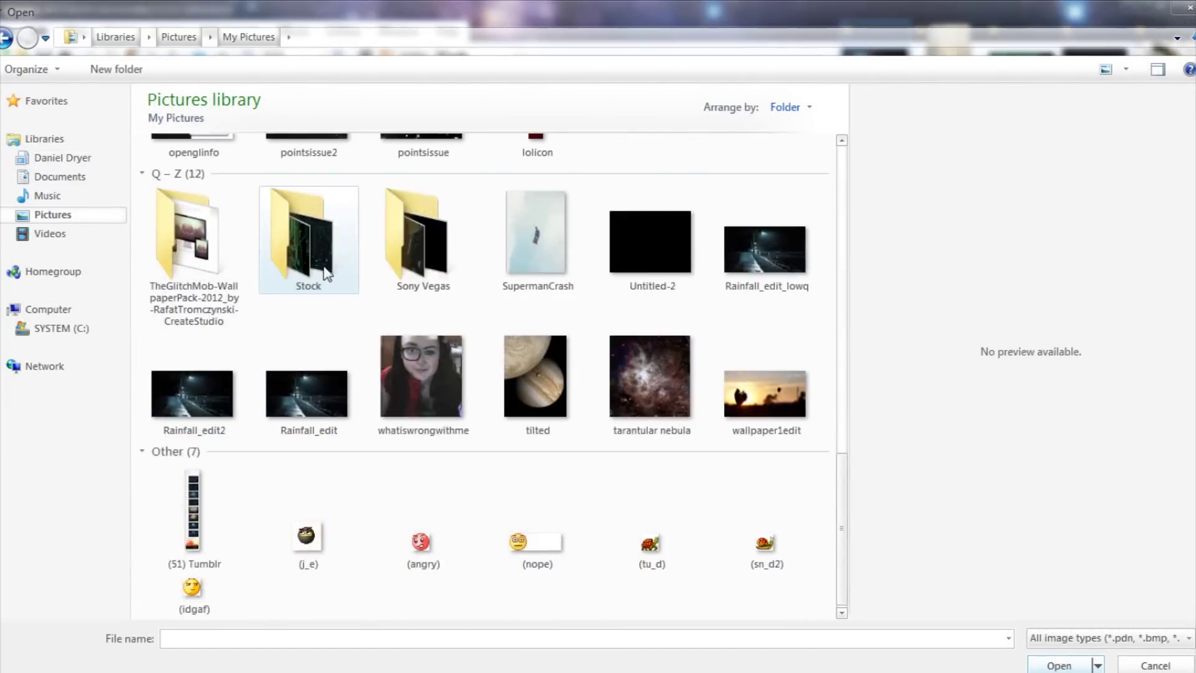
double_click(302, 261)
double_click(186, 224)
double_click(302, 373)
left_click(650, 327)
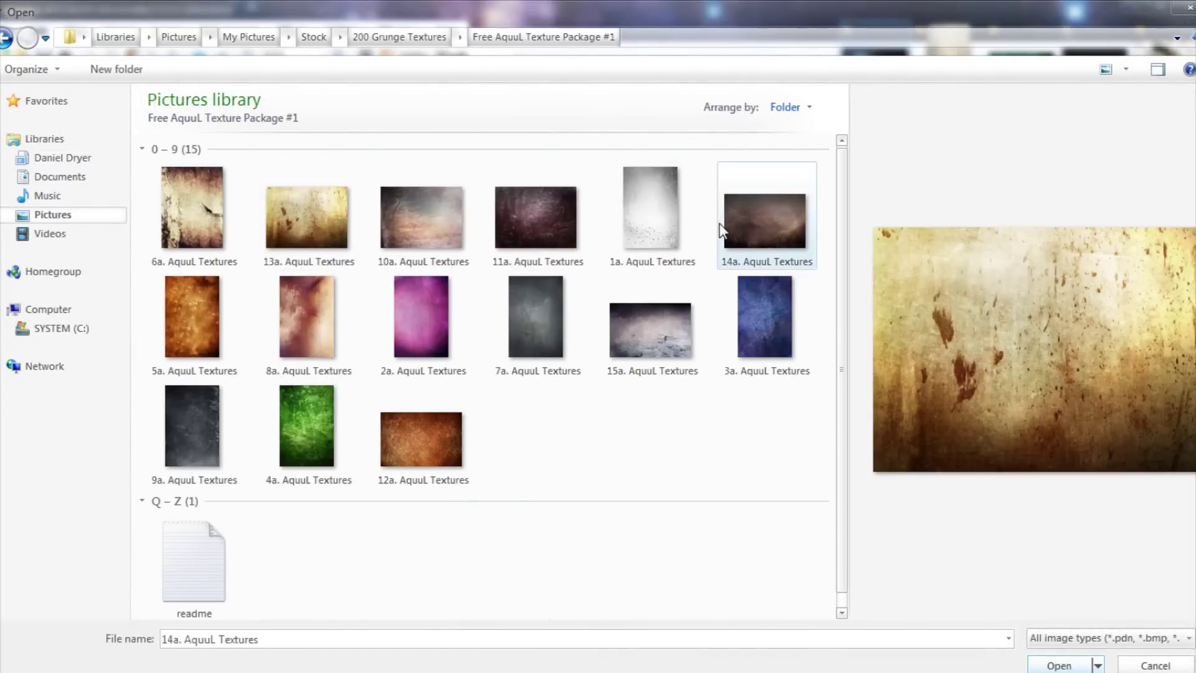
double_click(532, 336)
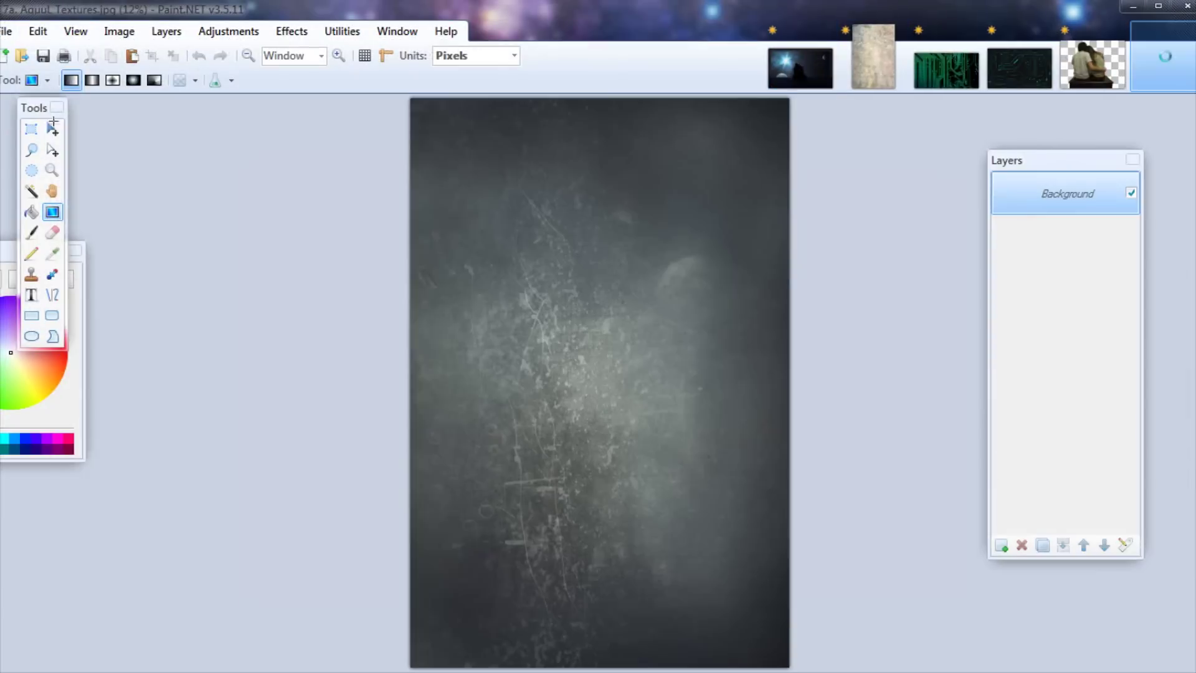
- Copy the whole grunge texture and paste it into the space artwork
key("ctrl+a")
key("ctrl+Tab")
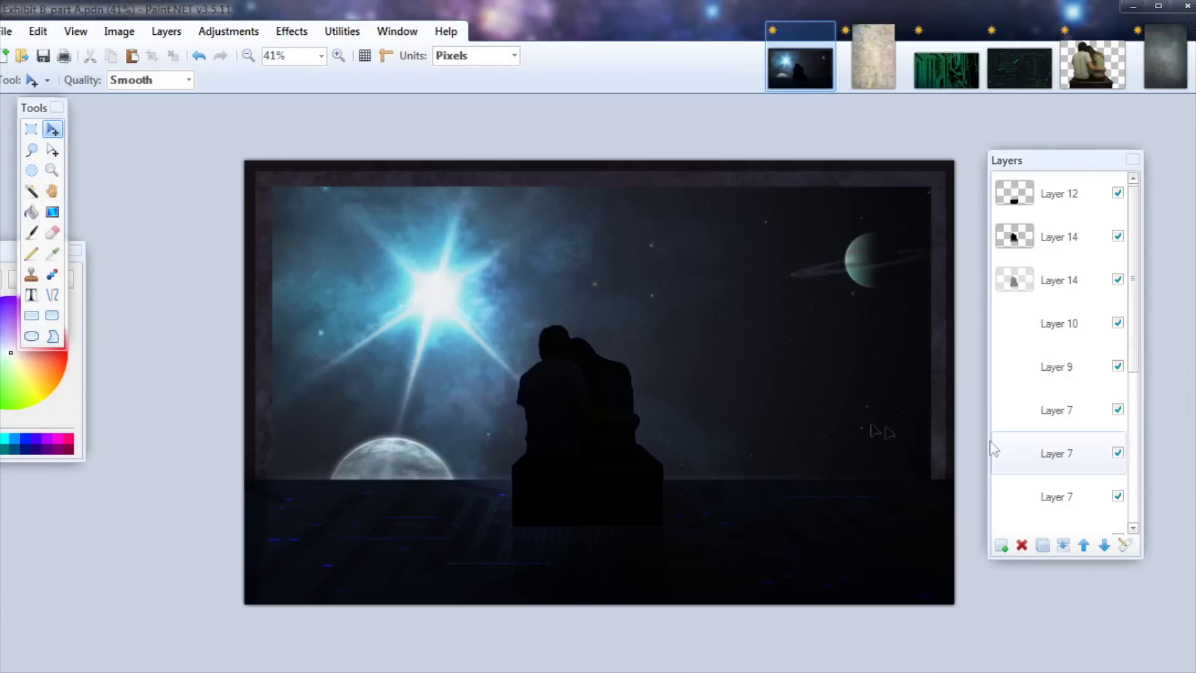
key("ctrl+shift+v")
scroll(635, 404, "down", 19)
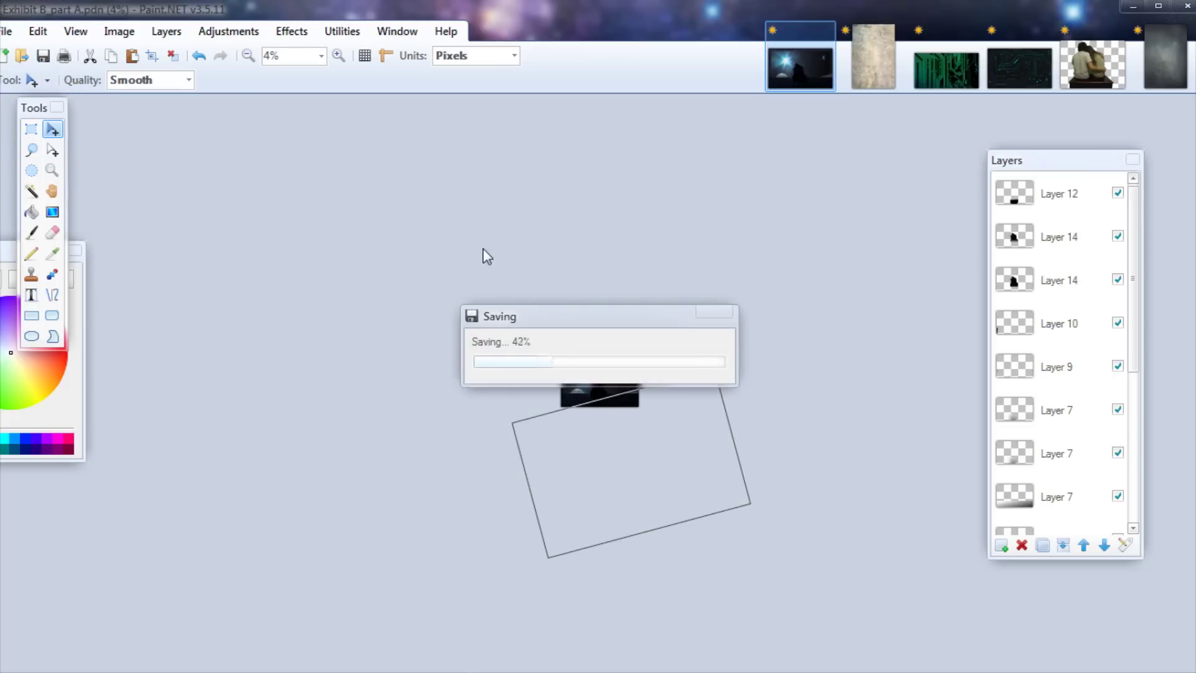
- Rotate the pasted texture to landscape and scale it to cover the canvas behind the couple
scroll(581, 472, "up", 3)
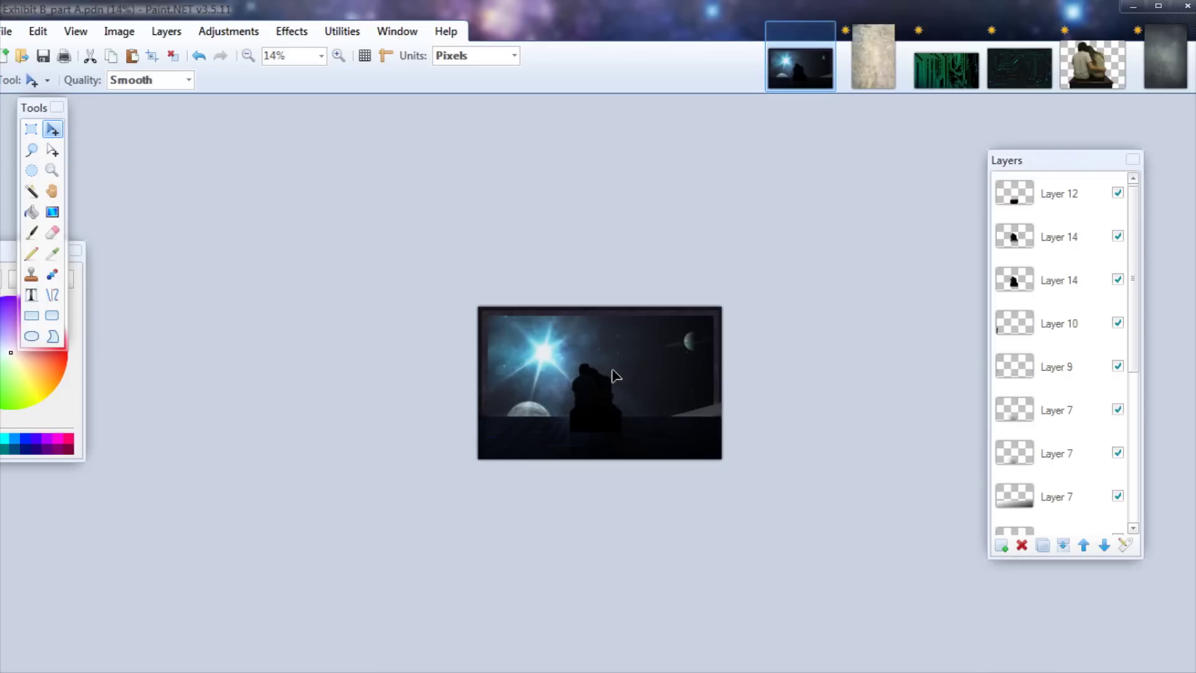
key("ctrl+z")
key("ctrl+z")
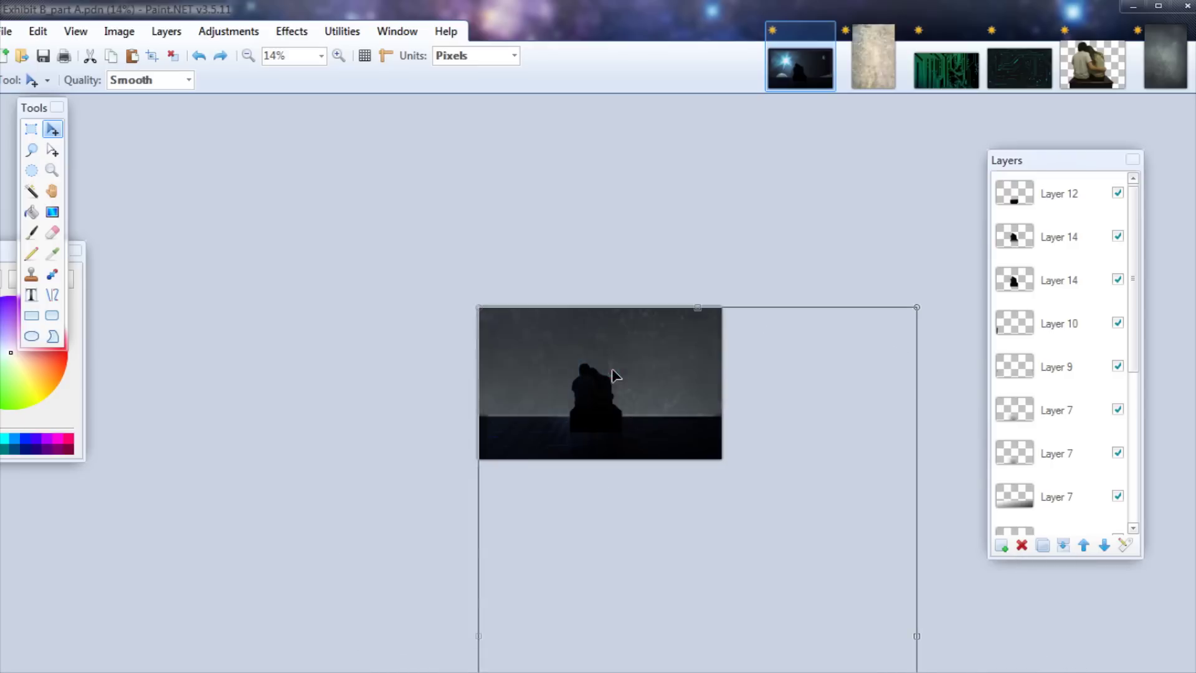
scroll(612, 368, "down", 3)
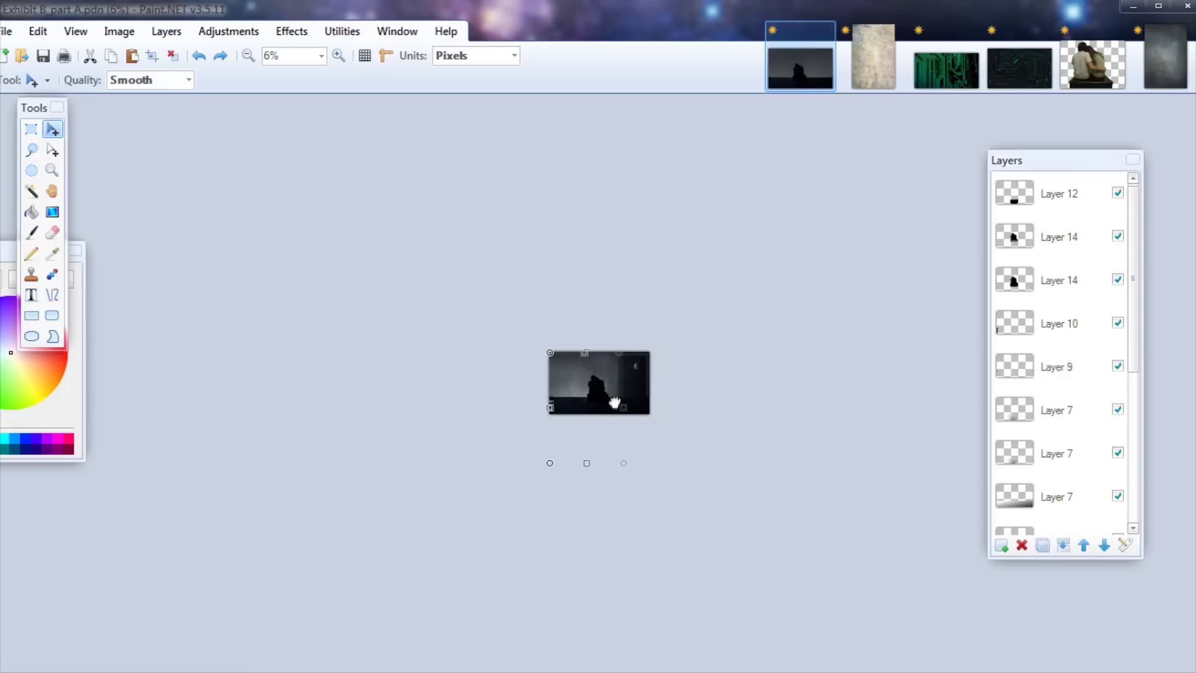
scroll(615, 405, "up", 3)
key("ctrl+y")
key("ctrl+y")
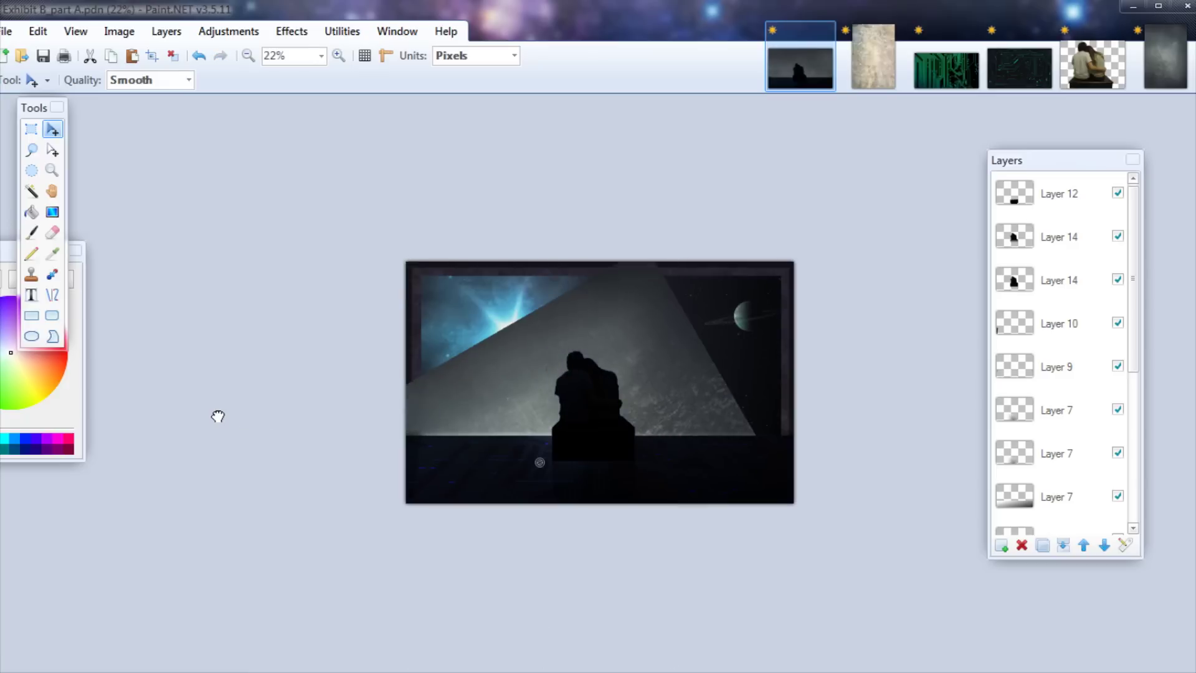
left_click_drag(218, 416, 216, 408)
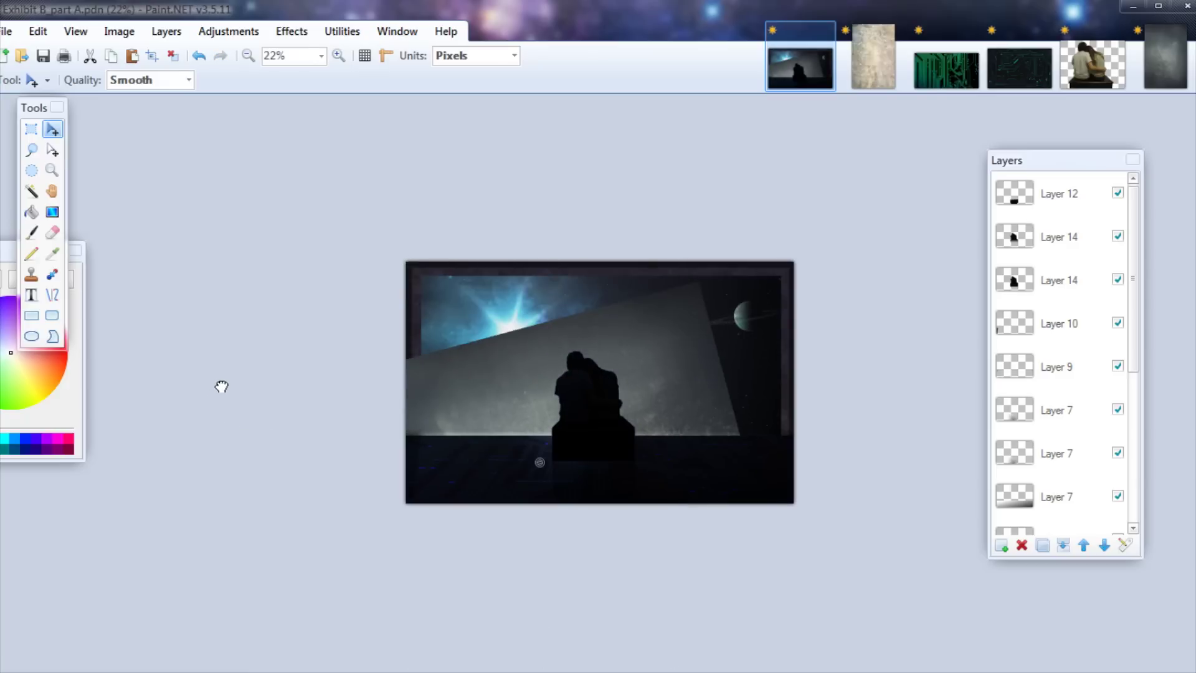
scroll(481, 348, "up", 2)
left_click_drag(574, 356, 740, 235)
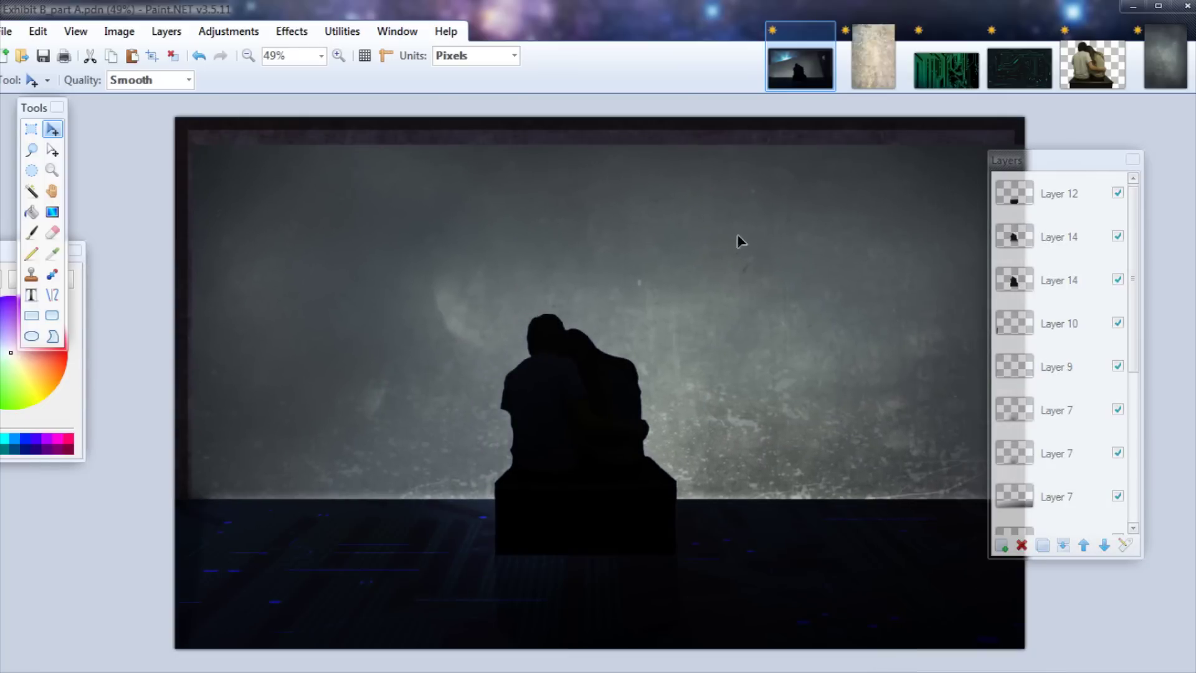
- Move the texture layer, Layer 15, down the stack to directly below Layer 2
left_click(1104, 545)
left_click(1083, 545)
double_click(1058, 471)
left_click(689, 422)
- Set Layer 15's blend mode to Overlay after comparing it with other modes and with the layer hidden
double_click(1028, 510)
left_click(586, 362)
left_click(558, 460)
left_click_drag(571, 259, 934, 172)
left_click(936, 276)
left_click(931, 302)
scroll(932, 303, "down", 6)
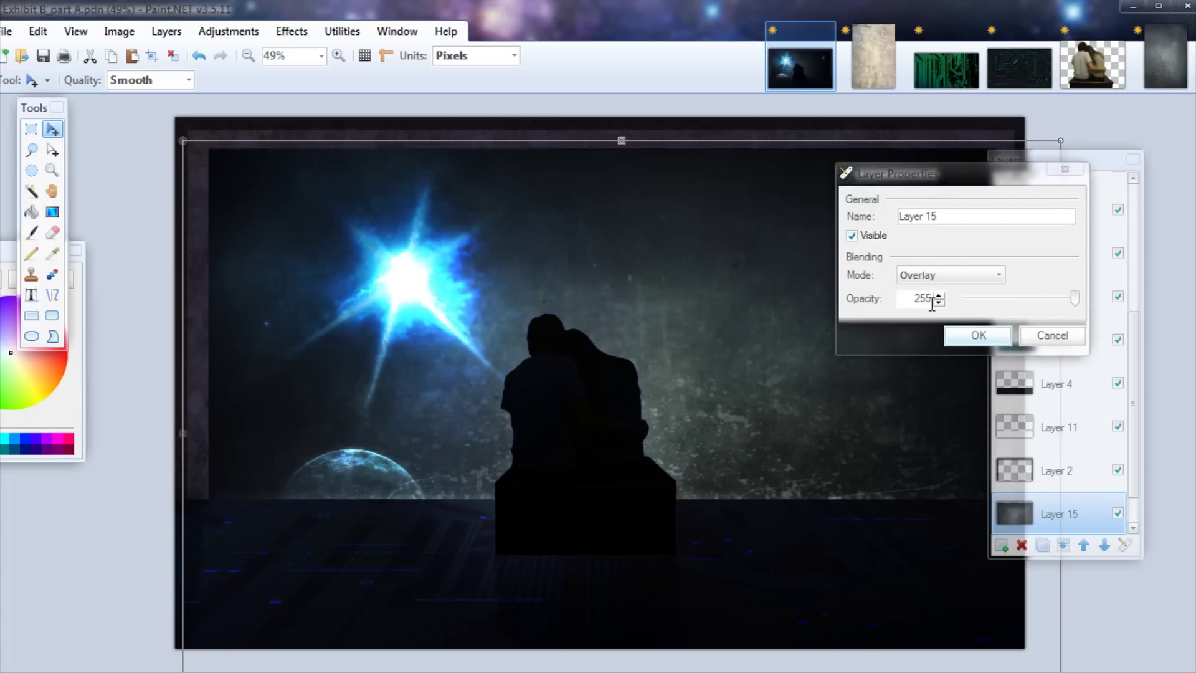
left_click(864, 234)
left_click(864, 235)
left_click(950, 275)
left_click(989, 290)
left_click(990, 277)
left_click(977, 373)
left_click(973, 339)
- Duplicate texture Layer 15, change the blend mode of one copy and lower its opacity
left_click(1043, 545)
double_click(1057, 508)
left_click(607, 365)
left_click(609, 376)
left_click_drag(712, 386, 617, 398)
left_click(617, 423)
- Fade both texture layers around the star with radial transparency gradients
left_click(53, 213)
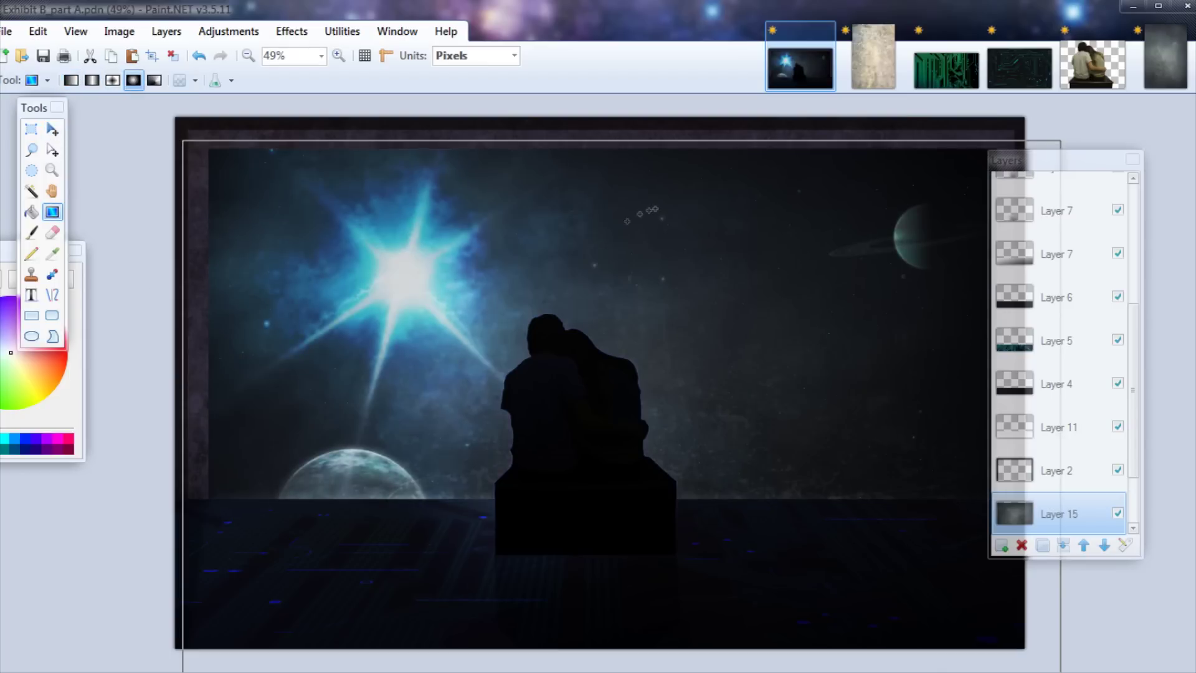
left_click_drag(655, 209, 661, 206)
left_click(1132, 507)
left_click(1073, 471)
left_click_drag(395, 274, 501, 236)
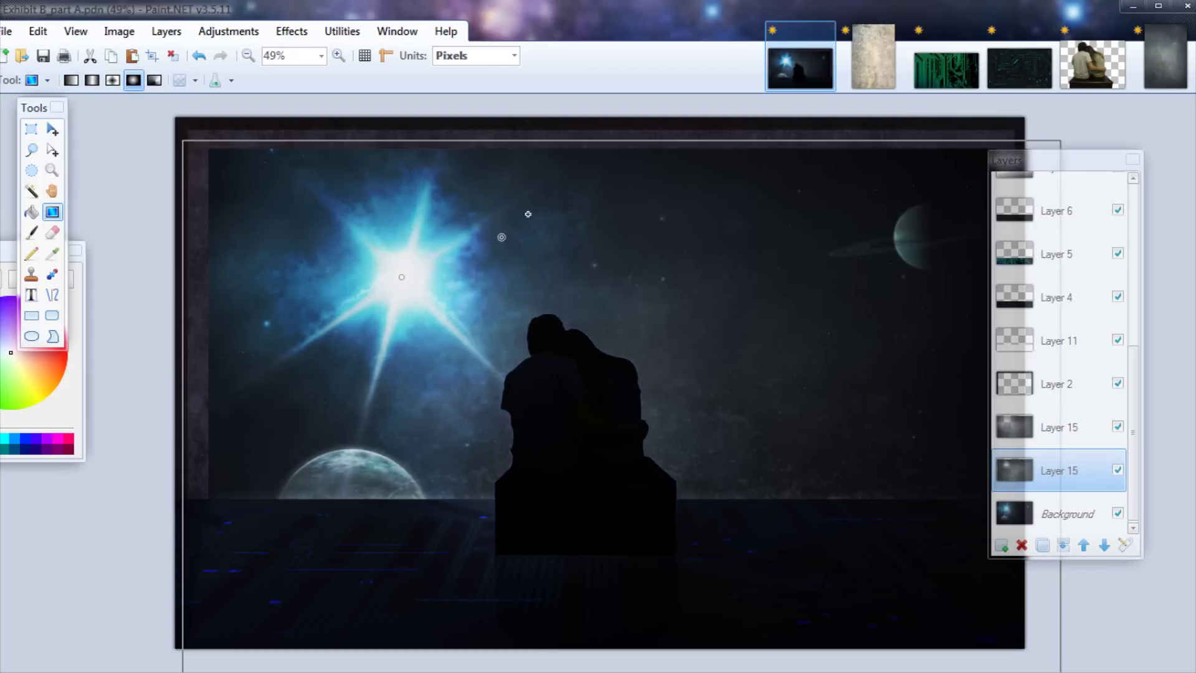
- Duplicate the frame layer, Layer 2, and darken the copy with Hue / Saturation
left_click(1059, 384)
key("ctrl+shift+d")
key("ctrl+shift+u")
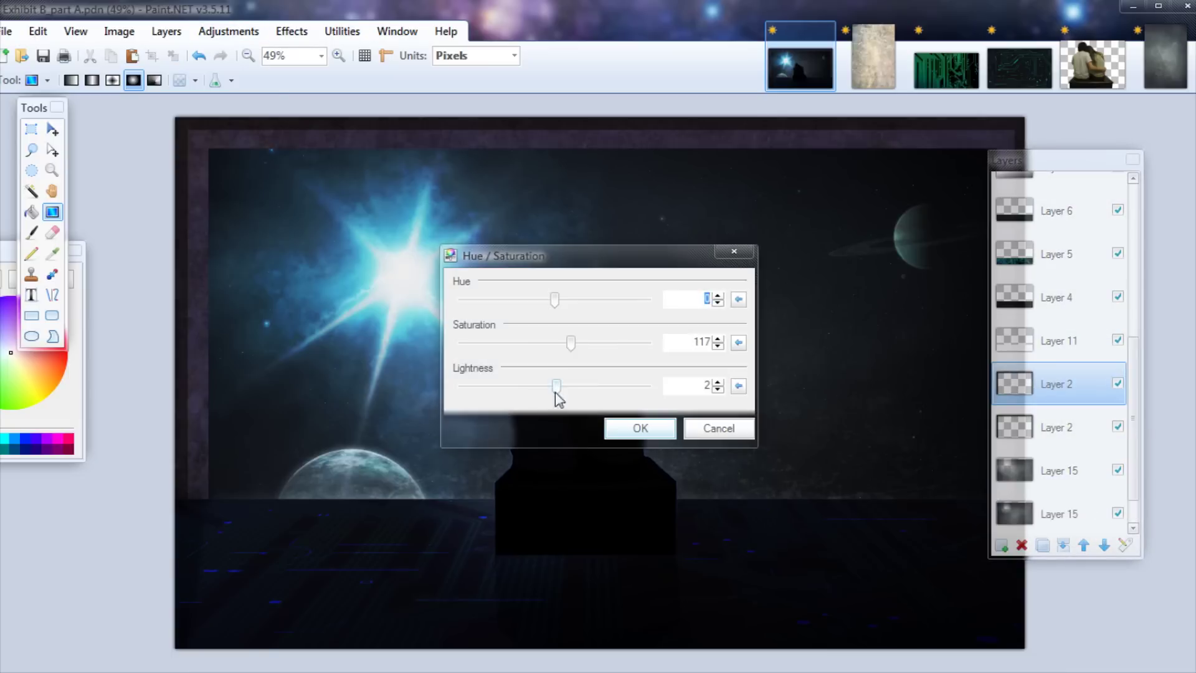
left_click(641, 428)
- Fade the darkened frame copy with a radial transparency gradient and adjust its layer opacity
left_click_drag(1061, 204, 1065, 203)
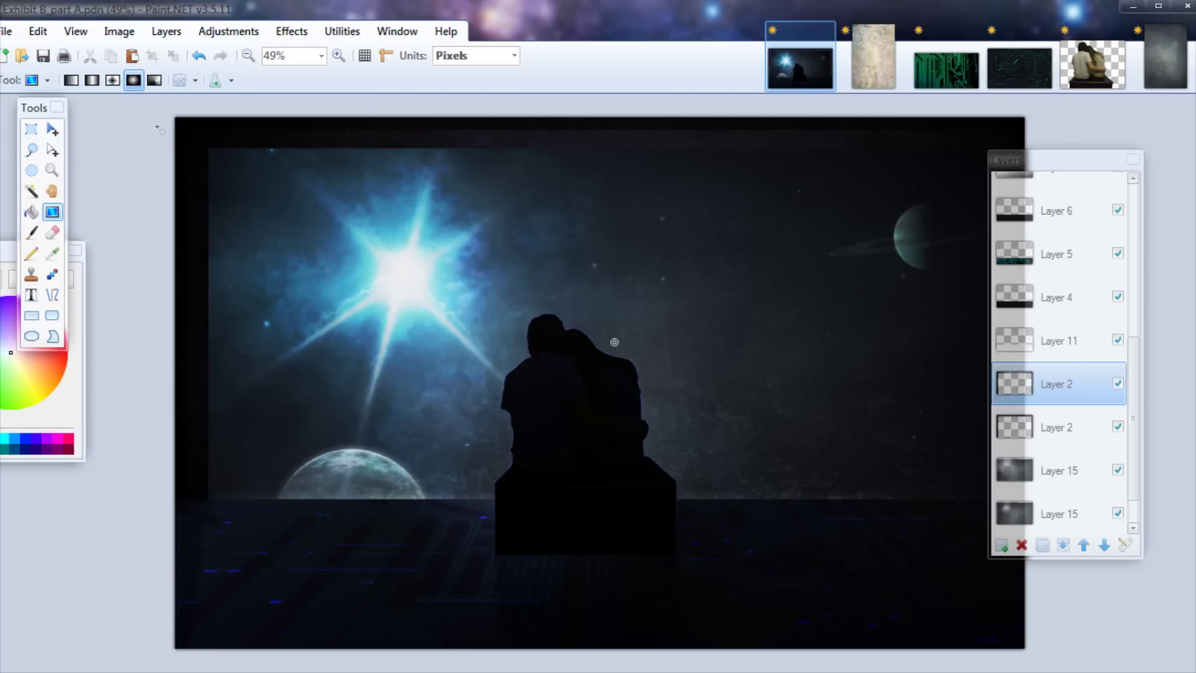
key("F4")
left_click_drag(675, 392, 684, 392)
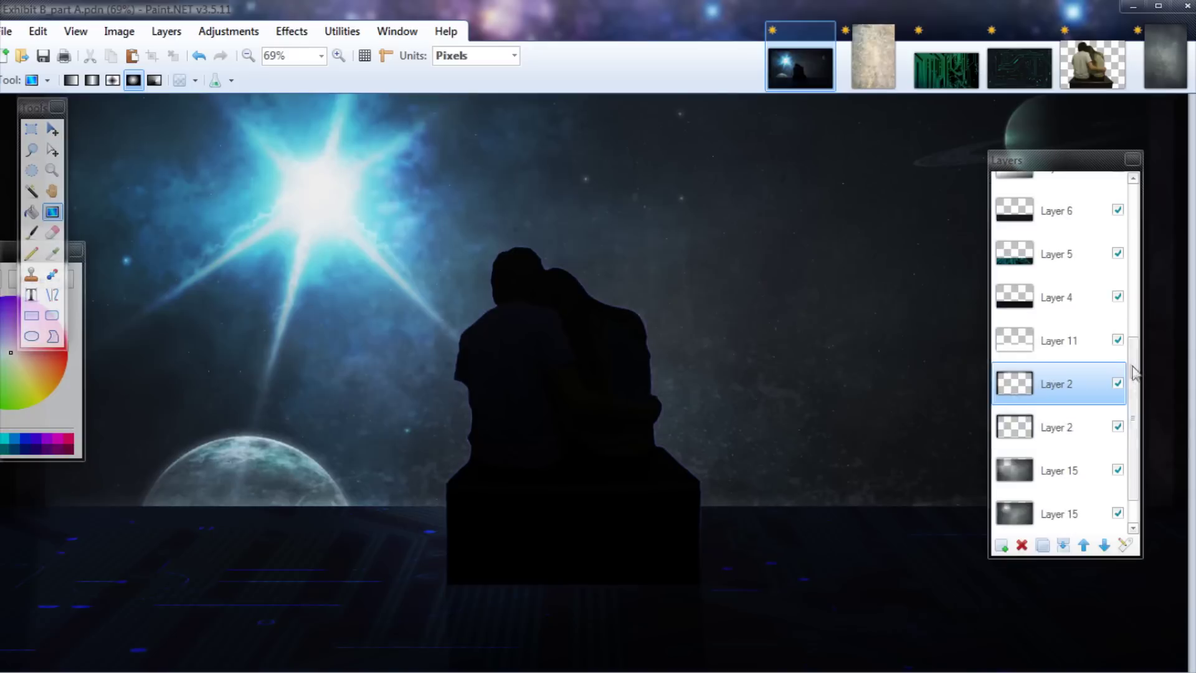
- On a new layer above Layer 10, paint a dark shadow at the block's base with a 35-wide brush and apply Gaussian Blur
scroll(1086, 337, "up", 3)
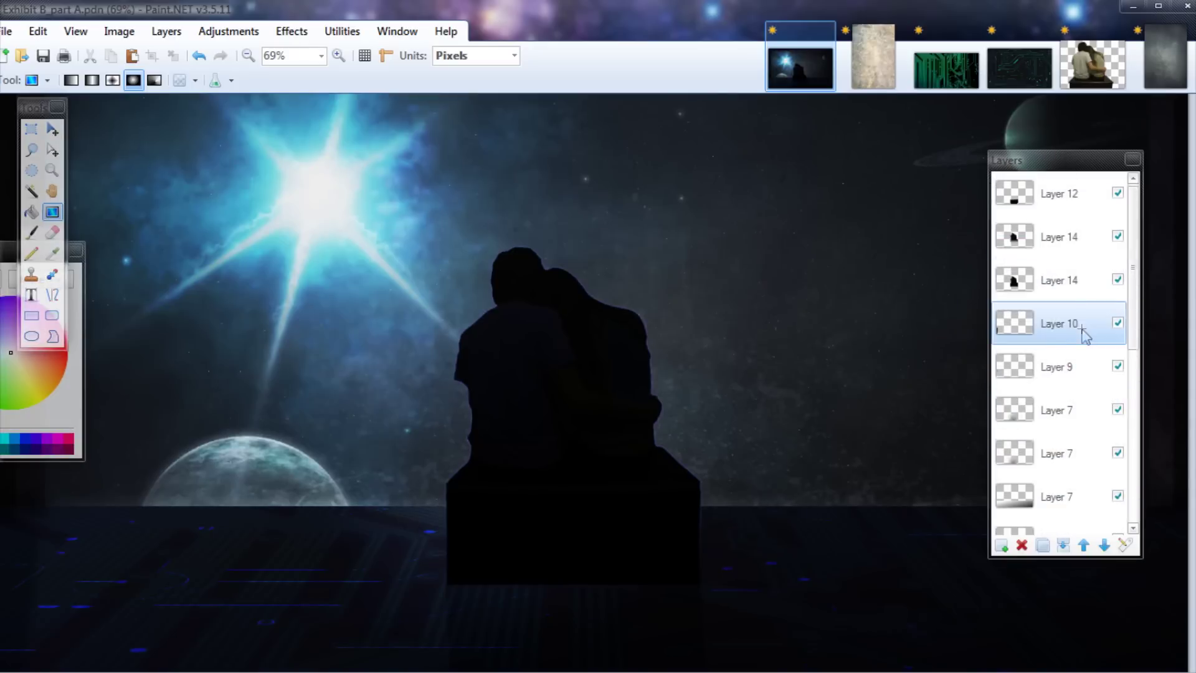
key("b")
scroll(268, 340, "up", 2)
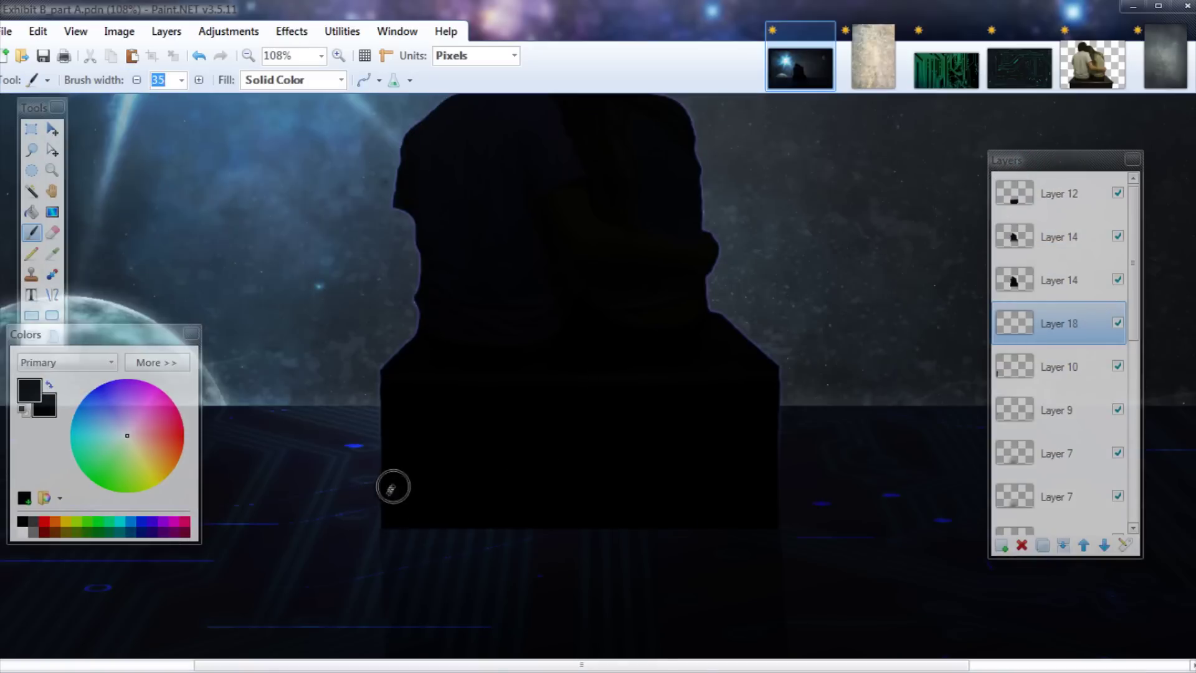
left_click(311, 39)
left_click(581, 243)
left_click(626, 392)
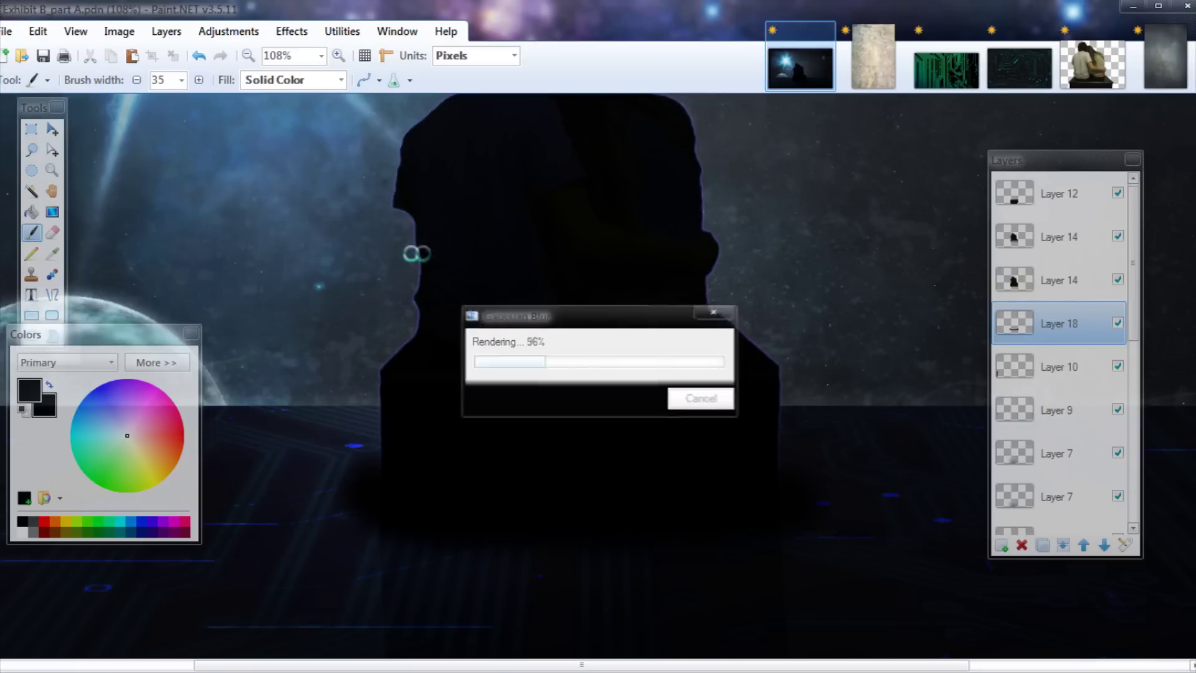
- Set shadow Layer 18's blend mode to Reflect and its opacity to 122
key("F4")
left_click(575, 363)
left_click(570, 461)
left_click(588, 363)
left_click(573, 438)
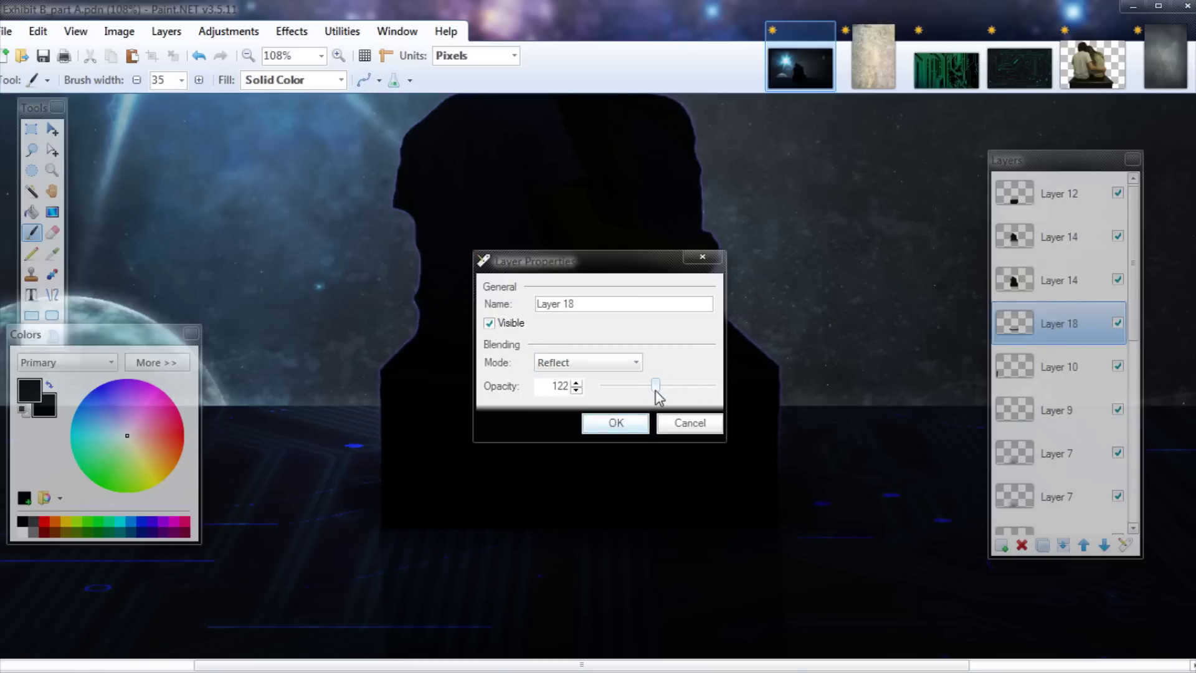
left_click(616, 422)
- Select the shadow around the block's base with a rectangle, adjust it with the Move tool and deselect
scroll(529, 436, "down", 4)
scroll(523, 552, "up", 4)
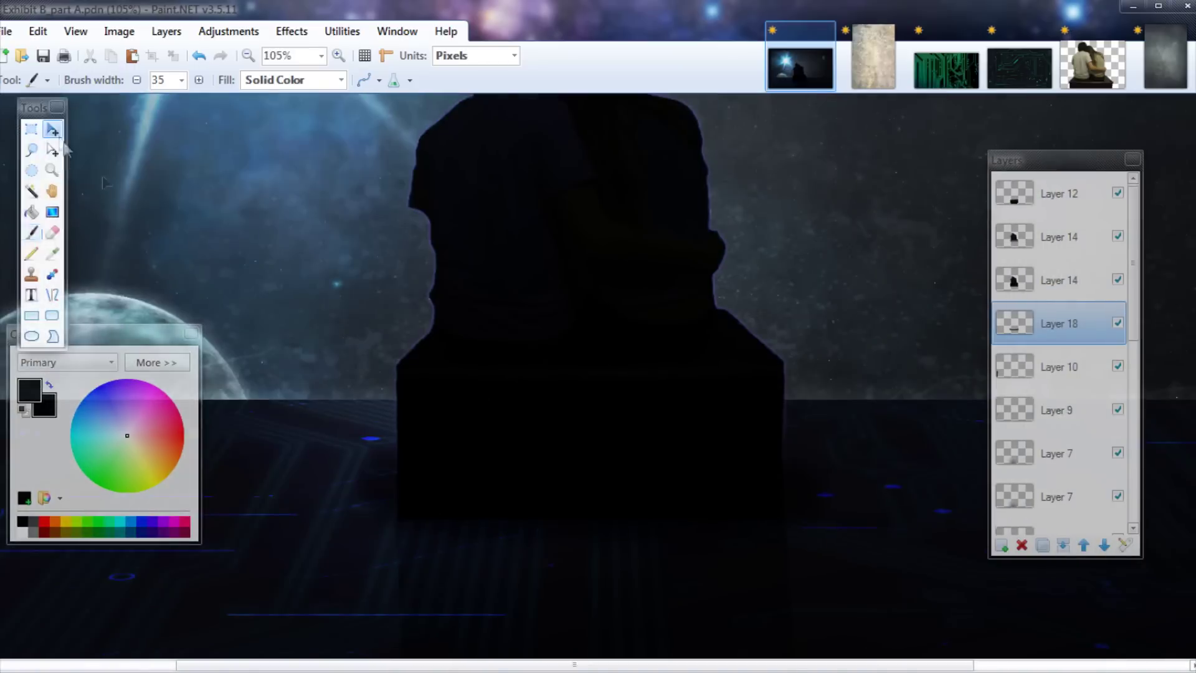
left_click(52, 129)
left_click(32, 129)
left_click_drag(339, 447, 846, 574)
left_click(52, 129)
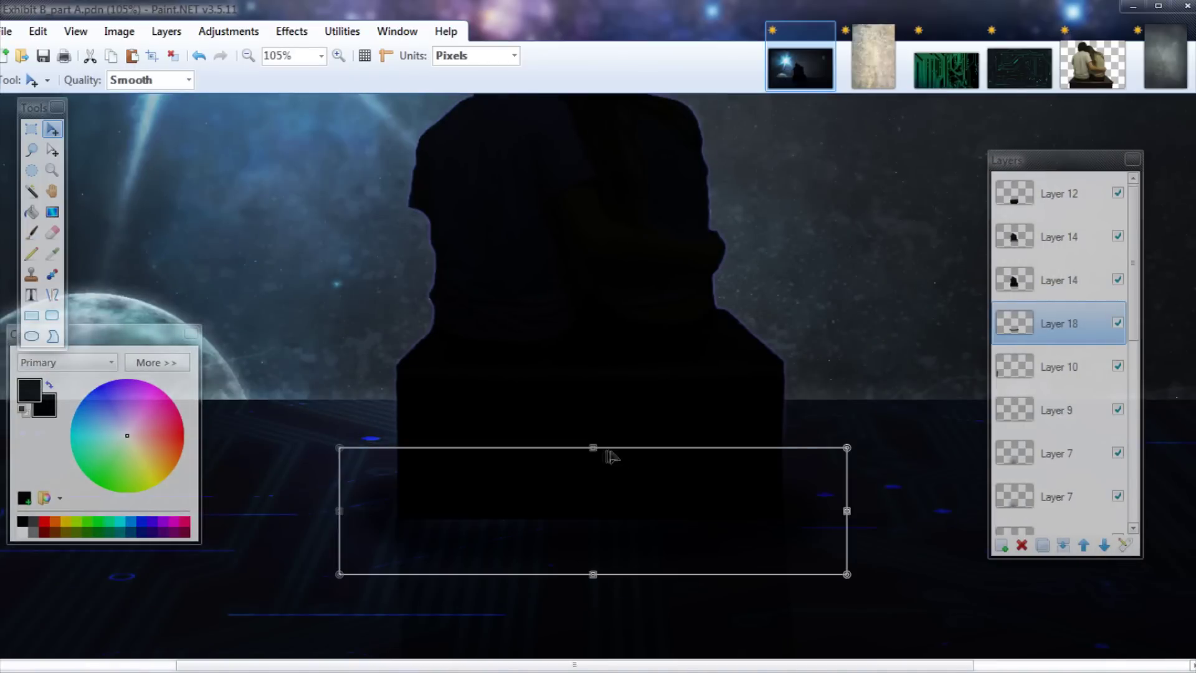
scroll(600, 576, "down", 5)
key("ctrl+d")
- Merge the upper silhouette layer, Layer 14, down into the Layer 14 below it
scroll(586, 519, "up", 1)
left_click(1050, 243)
left_click(1063, 545)
scroll(602, 402, "up", 2)
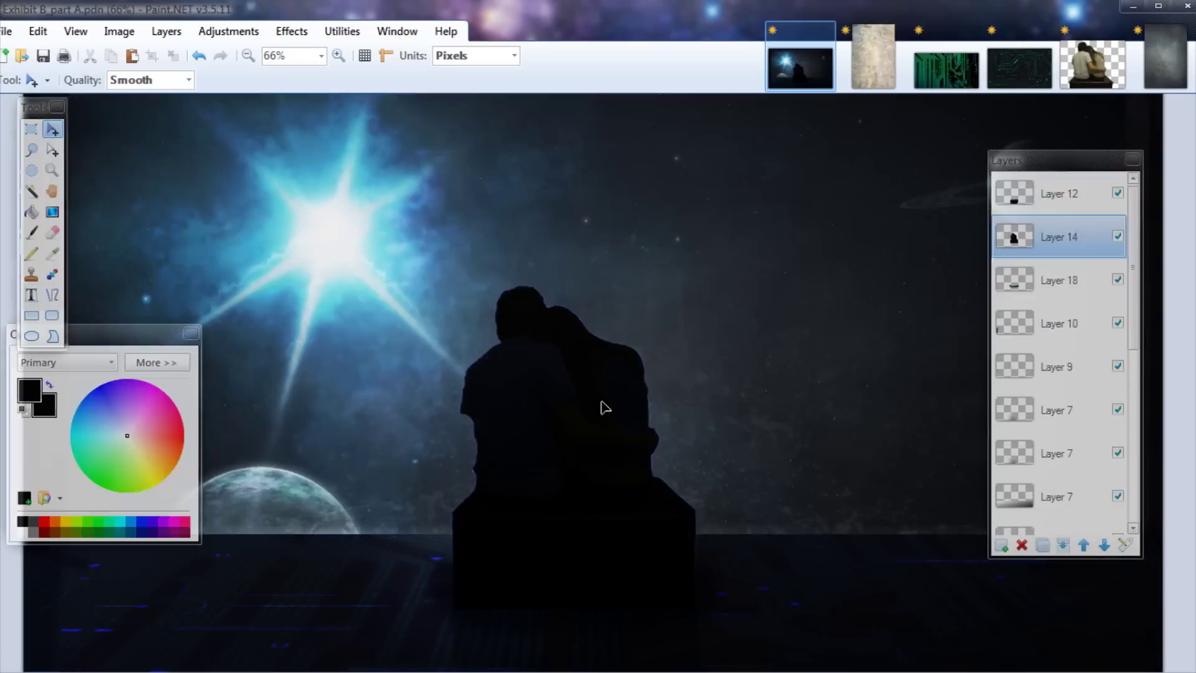
- Darken the merged silhouette by lowering its lightness with Hue / Saturation
key("ctrl+shift+u")
left_click_drag(593, 254, 820, 155)
left_click(690, 291)
left_click_drag(698, 284, 724, 293)
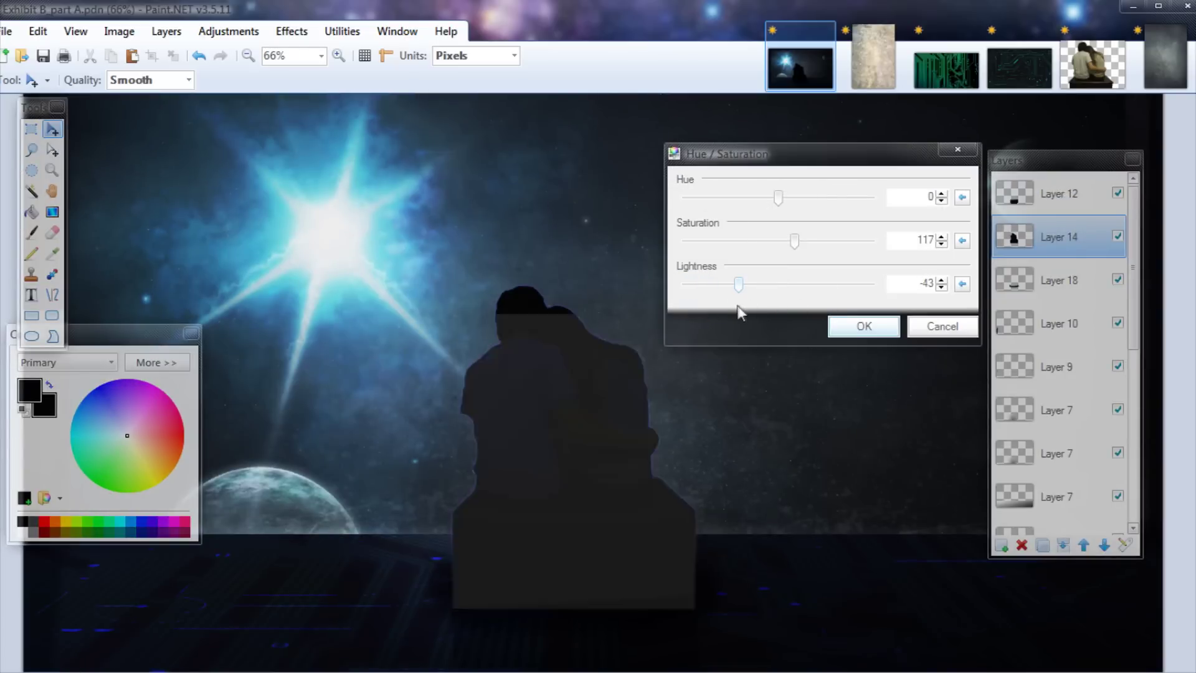
left_click(834, 325)
scroll(454, 333, "down", 2)
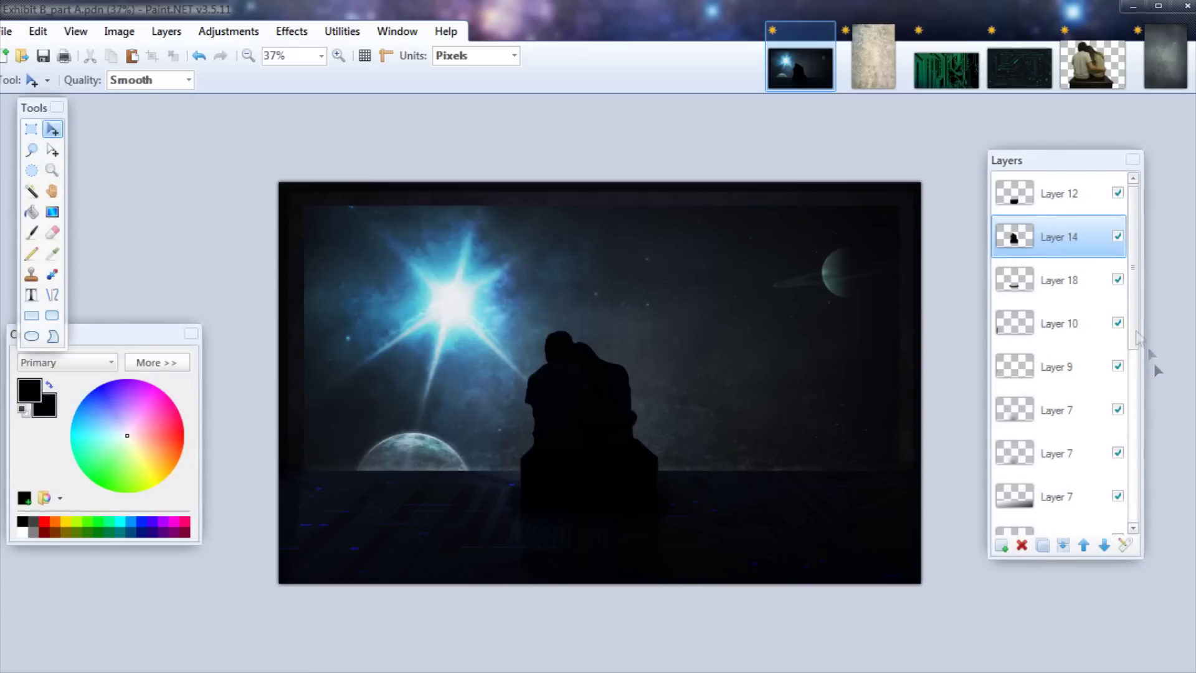
- Paste the dark circuit-board image into a new layer above Layer 2, keeping the canvas size, and scale it to fit
left_click_drag(1137, 337, 1134, 428)
left_click(1016, 68)
left_click(800, 68)
left_click_drag(1135, 330, 1142, 488)
left_click(1046, 357)
key("ctrl+shift+n")
key("ctrl+v")
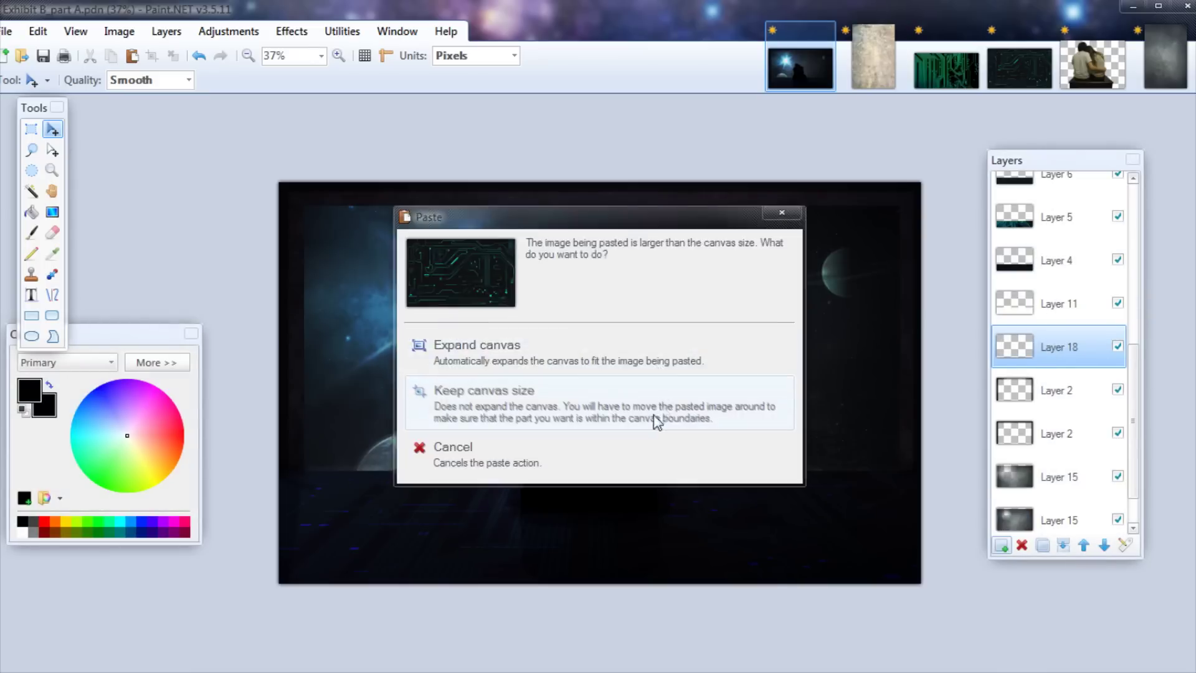
left_click(657, 422)
left_click_drag(764, 486, 770, 484)
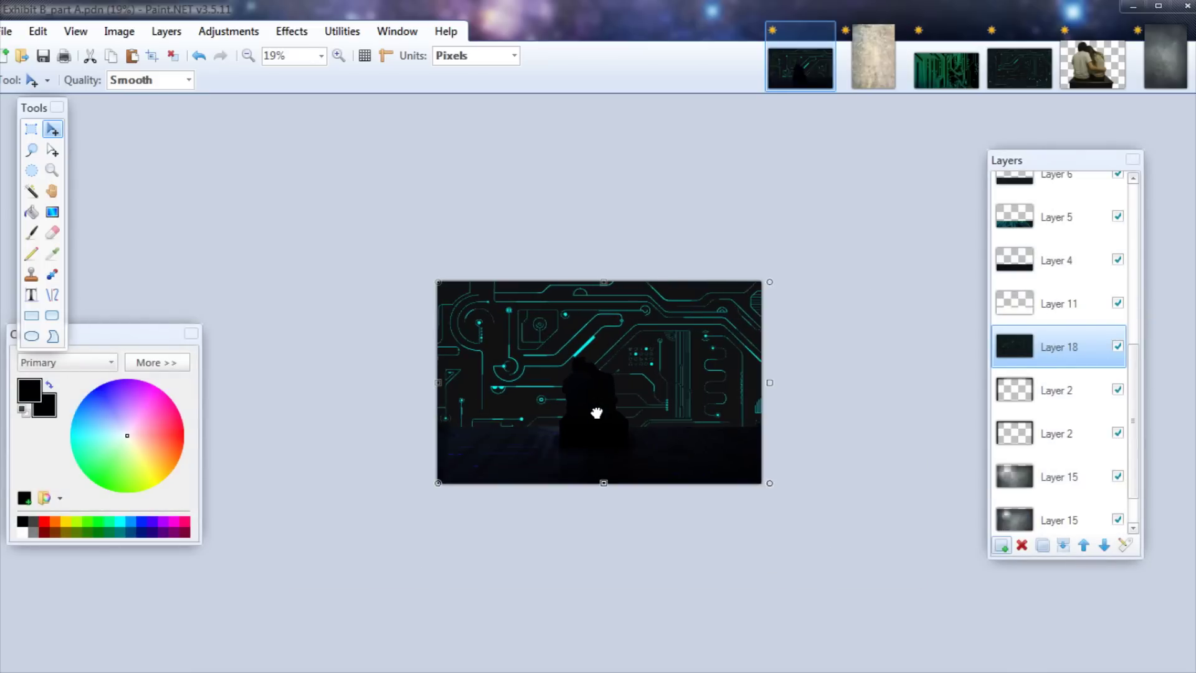
scroll(596, 411, "up", 5)
- Magic-wand the opening inside the frame layer and delete that area from the circuit image, leaving only the border
left_click(1056, 390)
left_click(1057, 433)
left_click(31, 191)
left_click(520, 292)
key("Delete")
- Try several blend modes on the circuit border layer, including Reflect, and apply one with fainter circuit lines
double_click(1058, 347)
left_click(587, 363)
left_click(585, 460)
left_click(612, 425)
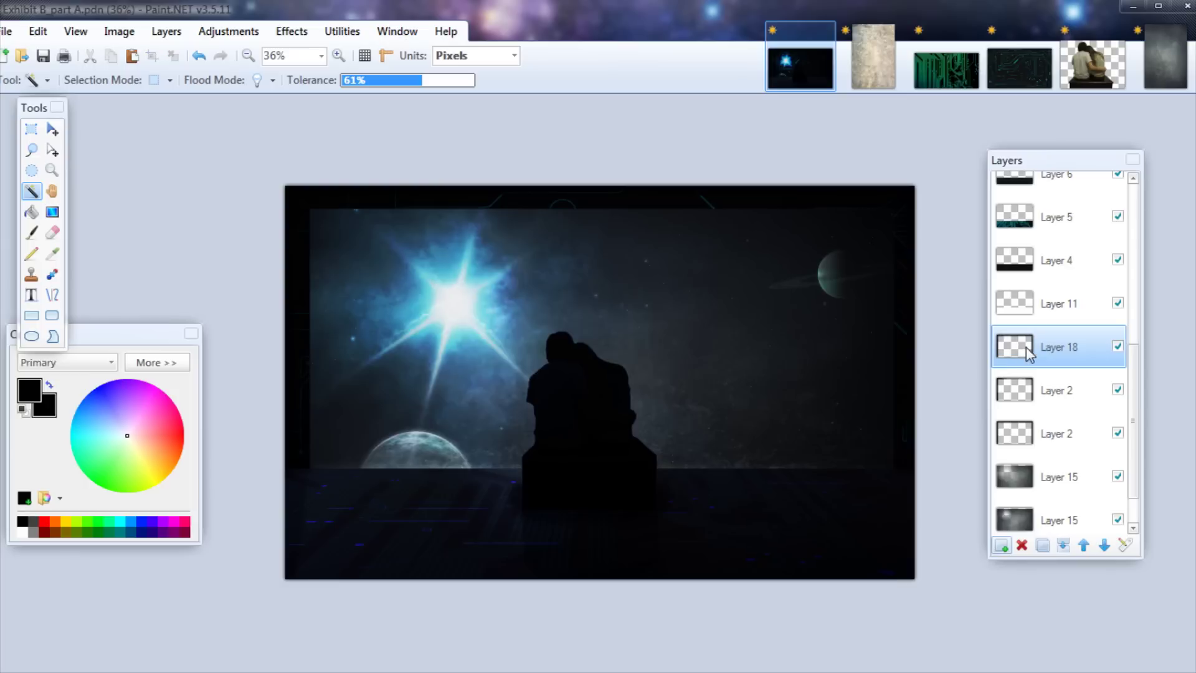
key("F4")
left_click(588, 362)
left_click(560, 391)
key("Down")
key("Down")
key("Down")
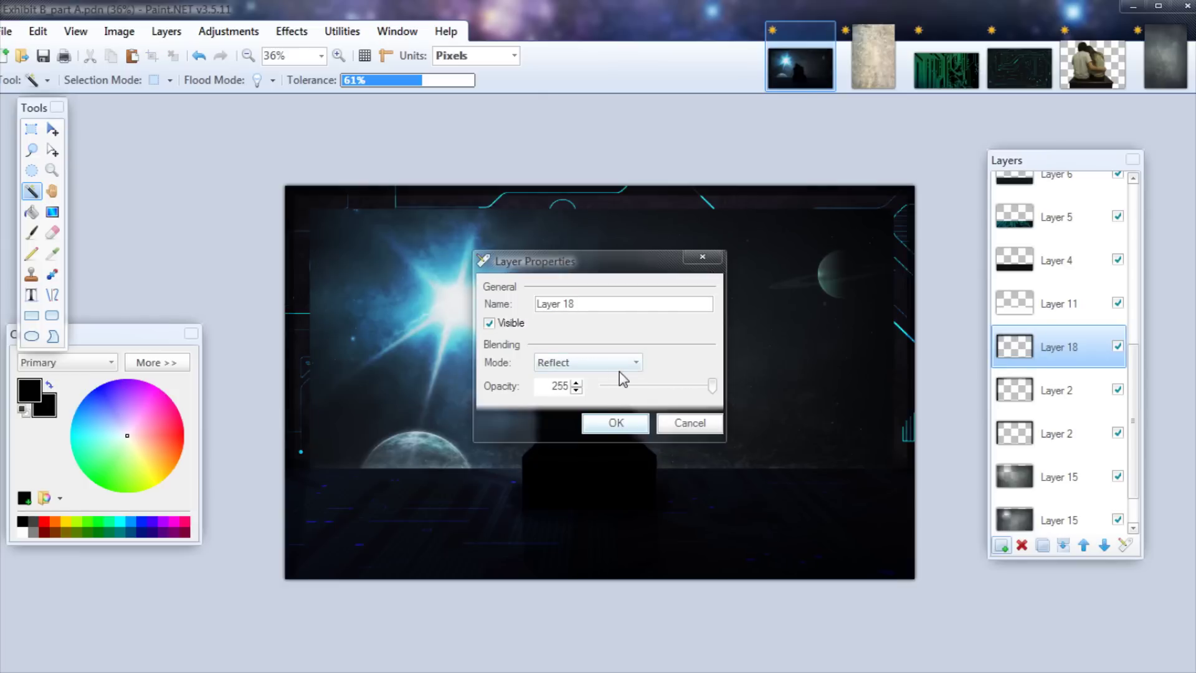
key("Down")
key("Return")
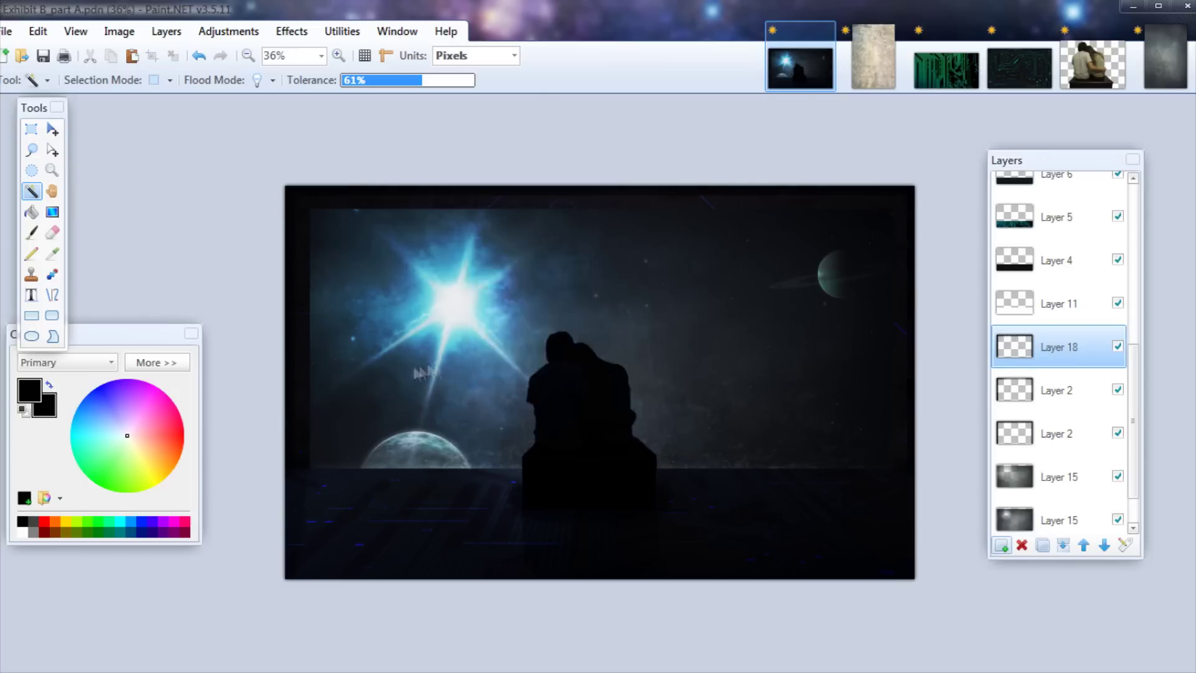
- Add a new layer above Layer 18 and try a Line/Curve stroke across the frame's upper-left inner corner
left_click(1001, 545)
scroll(332, 205, "up", 11)
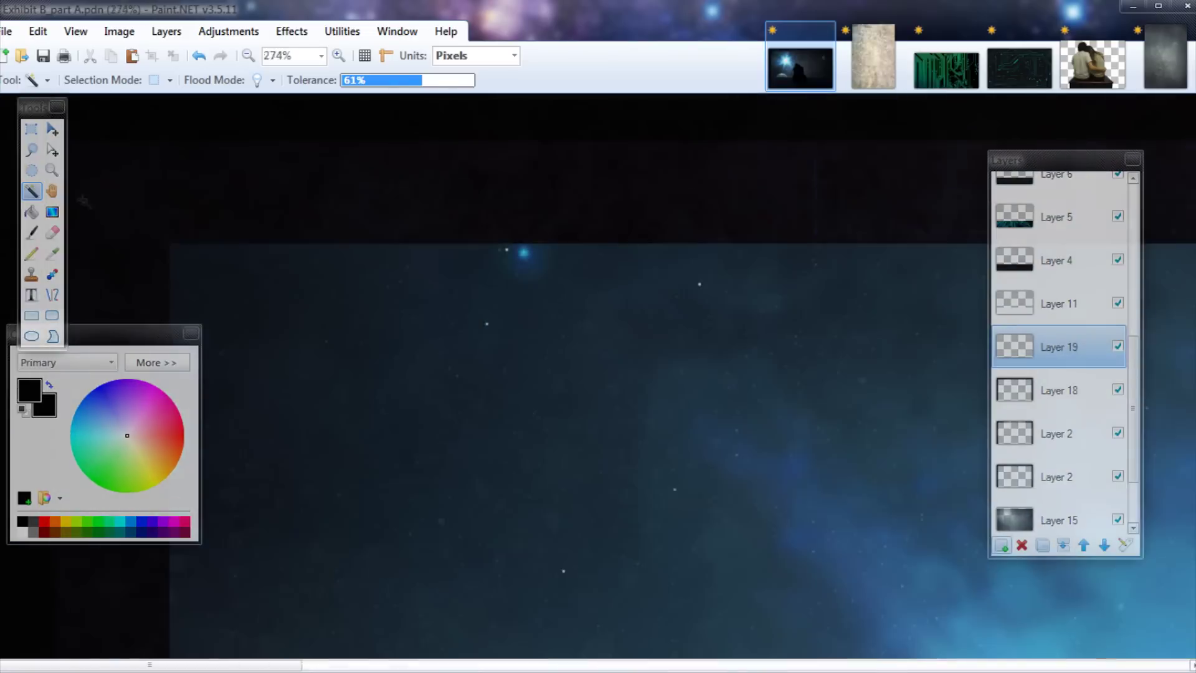
left_click(52, 295)
scroll(148, 244, "down", 3)
scroll(148, 244, "up", 4)
left_click_drag(128, 312, 243, 217)
key("ctrl+z")
- Draw a curved dark grey stroke 12 pixels wide across the frame's upper-left inner corner on Layer 19
left_click(1059, 391)
left_click(1059, 475)
left_click(52, 253)
left_click(132, 256)
left_click(1058, 346)
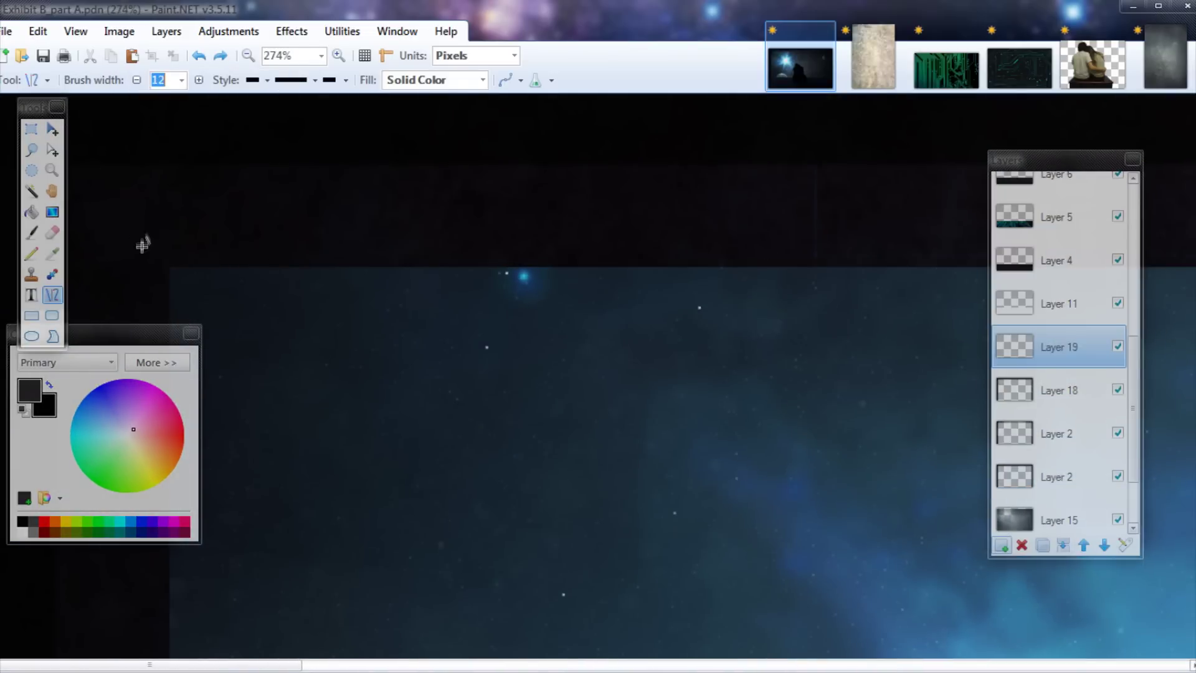
scroll(142, 240, "down", 1)
left_click_drag(143, 352, 234, 239)
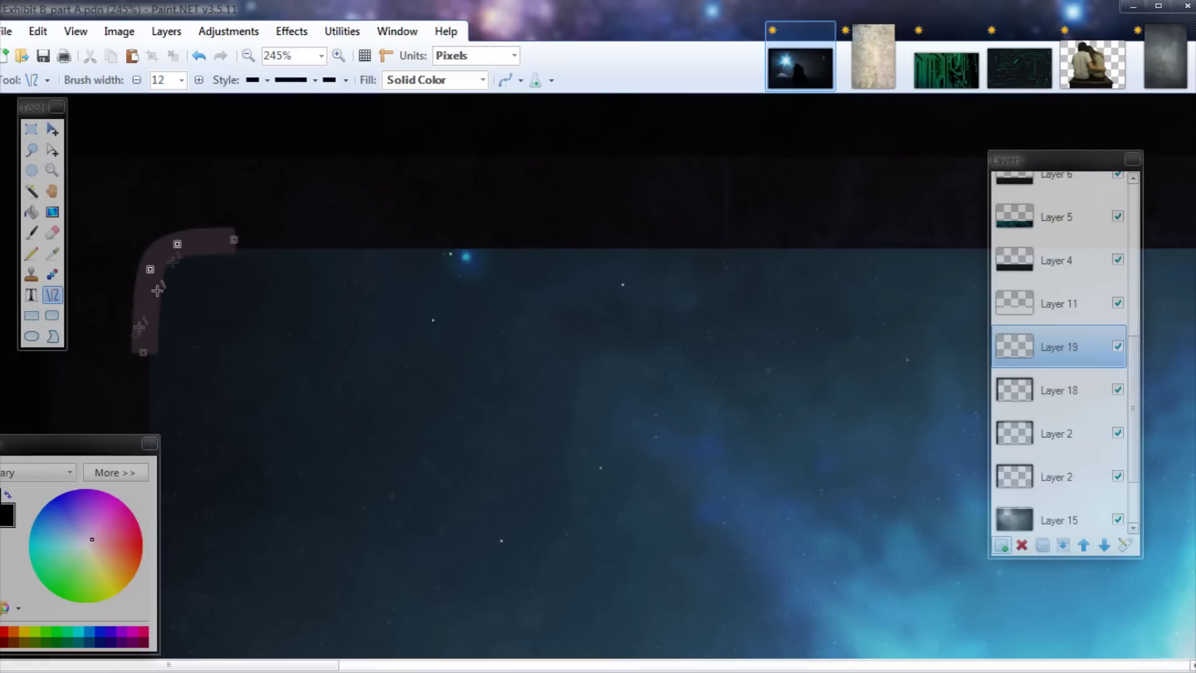
- Select the corner stroke and place a mirrored copy at the frame's upper-right inner corner
scroll(236, 234, "down", 12)
key("s")
left_click_drag(128, 119, 198, 172)
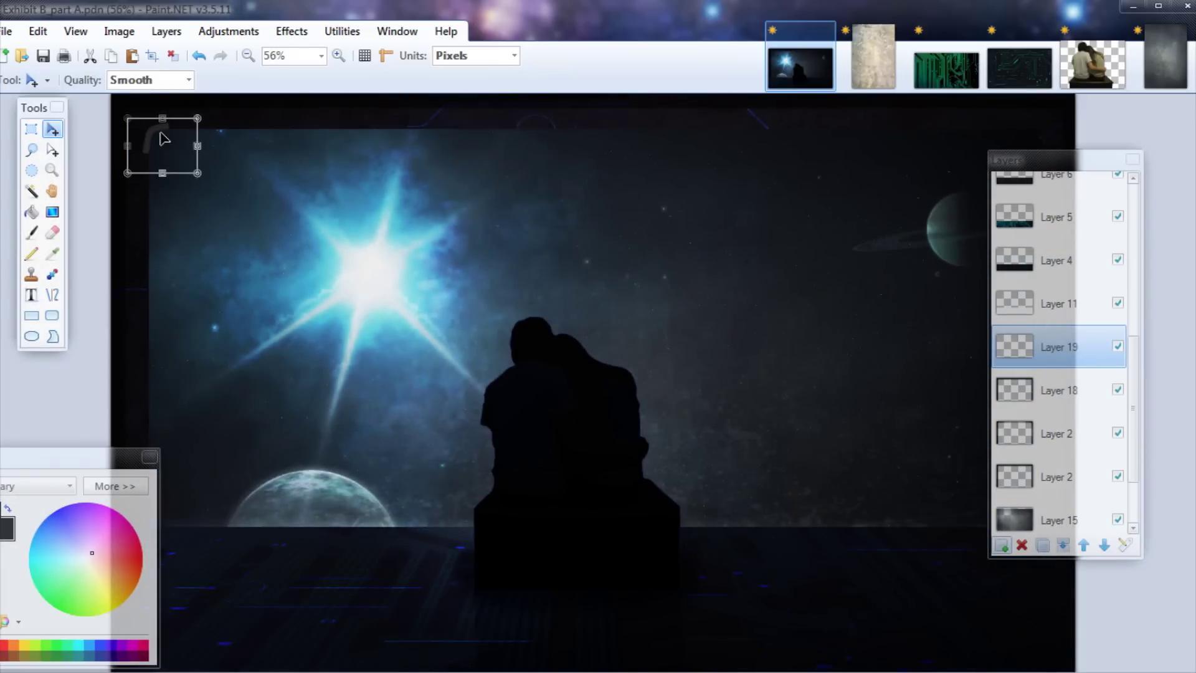
scroll(1023, 155, "up", 17)
mouse_move(173, 147)
left_mouse_down()
mouse_move(1022, 154)
mouse_move(1151, 181)
left_mouse_up()
mouse_move(1006, 208)
left_mouse_down()
mouse_move(1036, 414)
mouse_move(981, 329)
left_mouse_up()
- Darken the corner strokes with a luminosity curve pulled down to about (167, 53)
key("ctrl+b")
key("ctrl+shift+m")
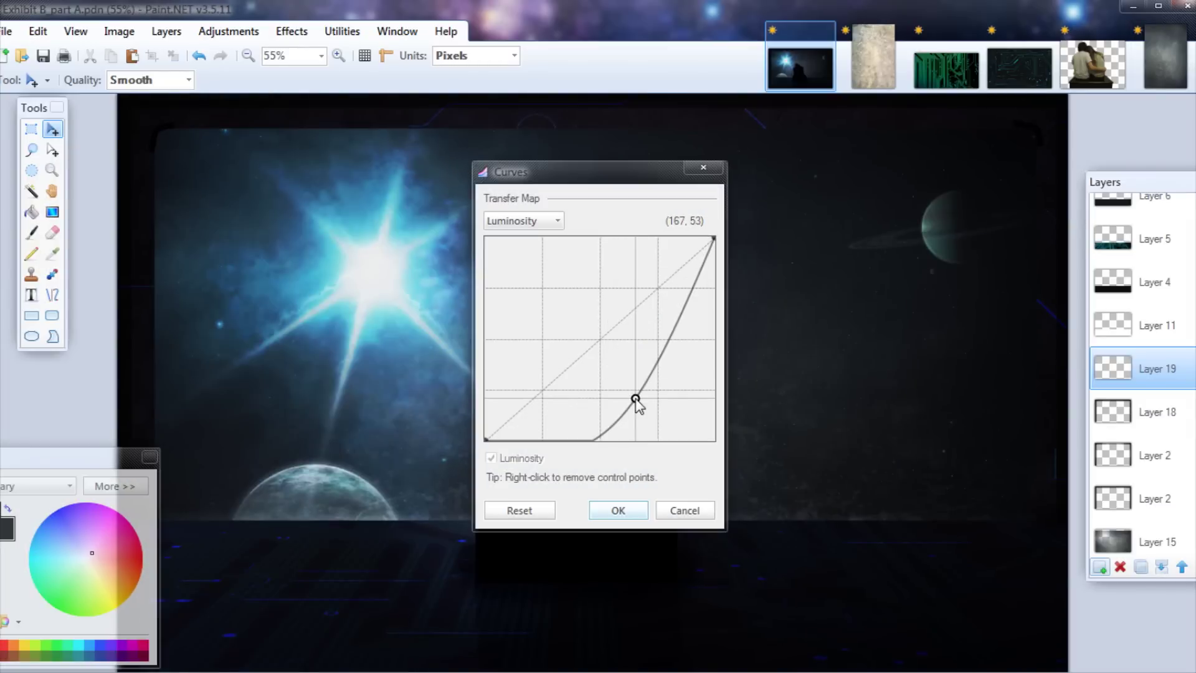
key("Return")
- Select the upper-right corner stroke, then rotate it slightly and shift it to fit the frame corner
scroll(1047, 118, "up", 20)
key("s")
left_click_drag(548, 186, 1042, 600)
key("m")
left_click_drag(795, 187, 796, 223)
left_click_drag(1042, 490, 1054, 436)
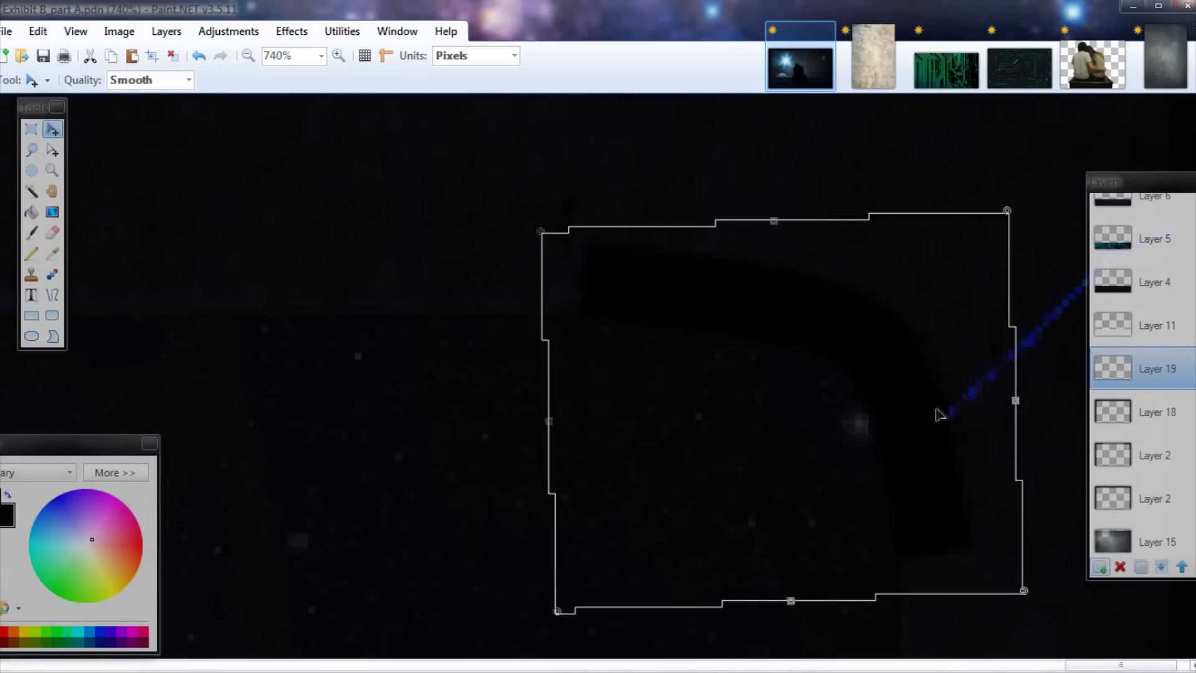
scroll(940, 414, "down", 12)
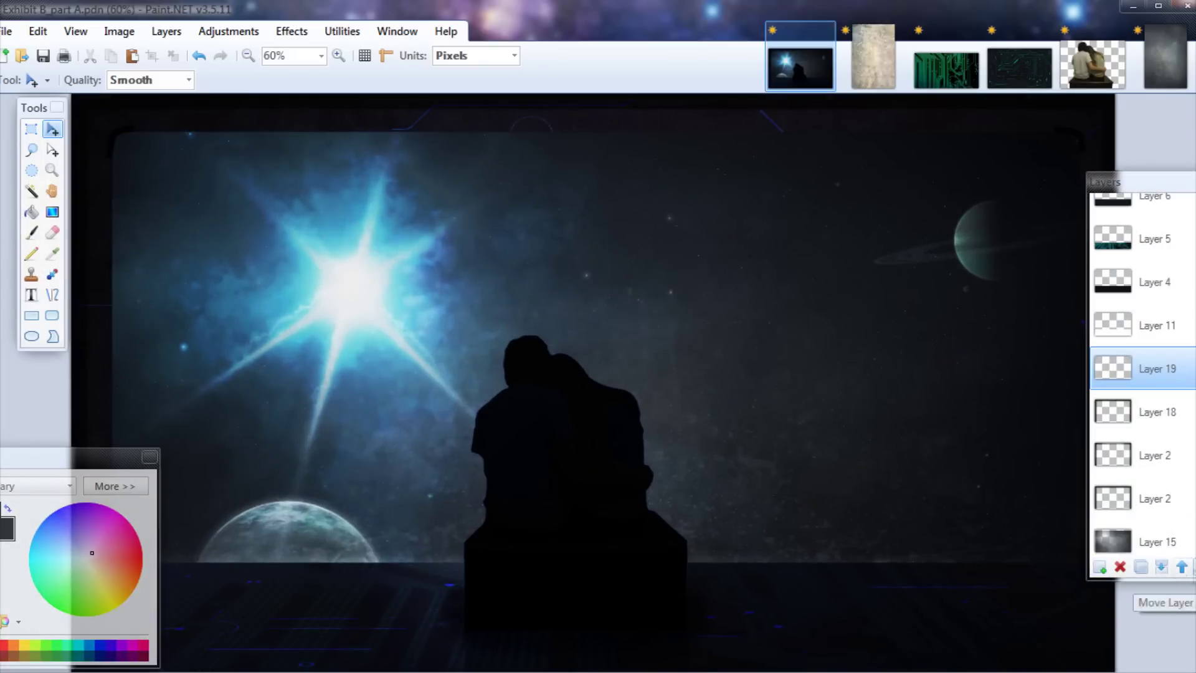
- Move Layer 19 down below the frame layers, directly above Layer 15
left_click(1195, 567)
left_click(1188, 563)
left_click(1193, 567)
left_click(1194, 567)
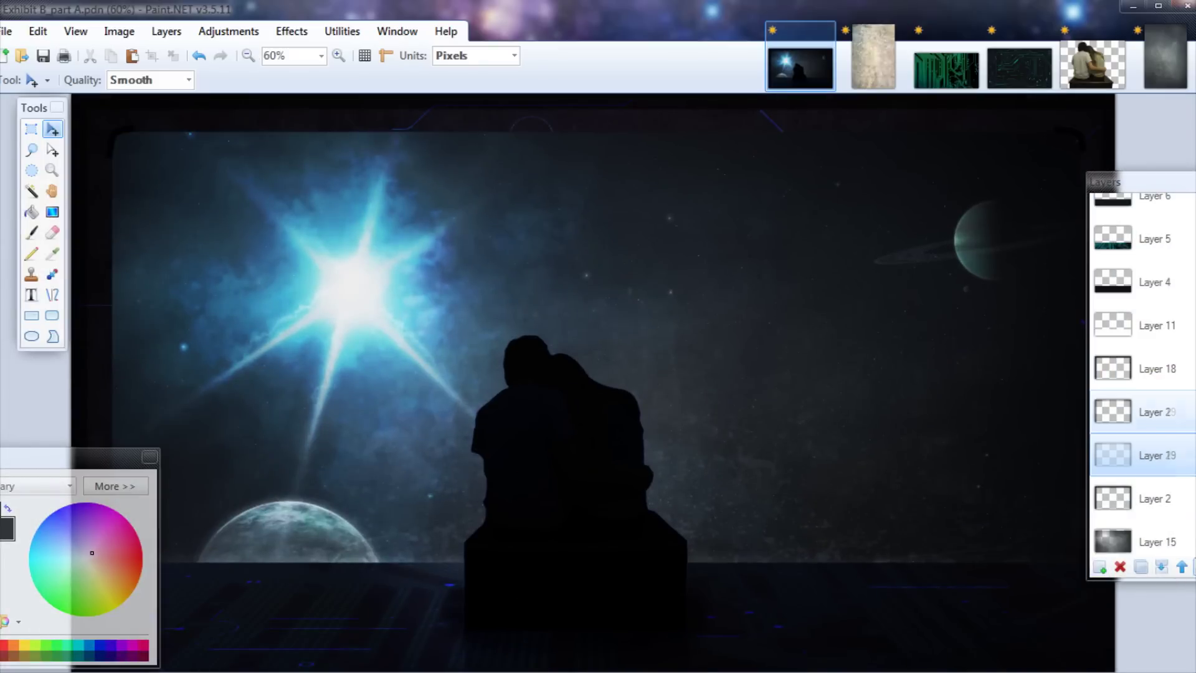
left_click(1194, 567)
scroll(756, 317, "down", 1)
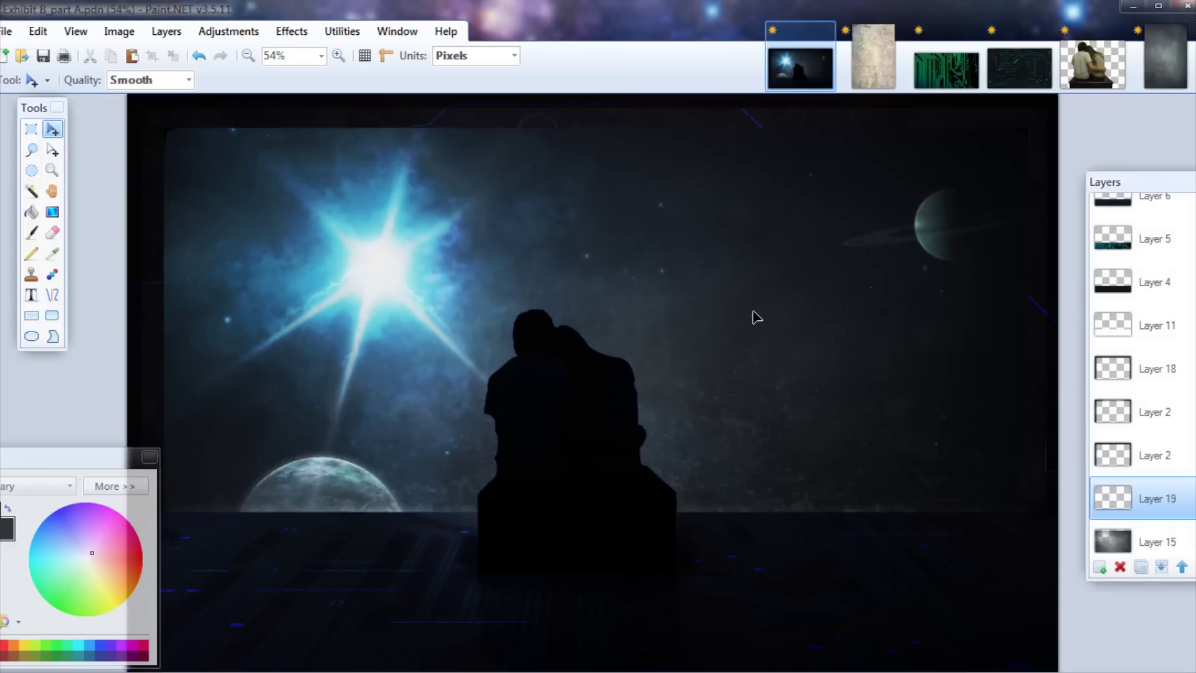
- Brighten the Layer 2 copy with a raised luminosity curve and fade parts of it with the Gradient tool
left_click_drag(526, 411, 547, 330)
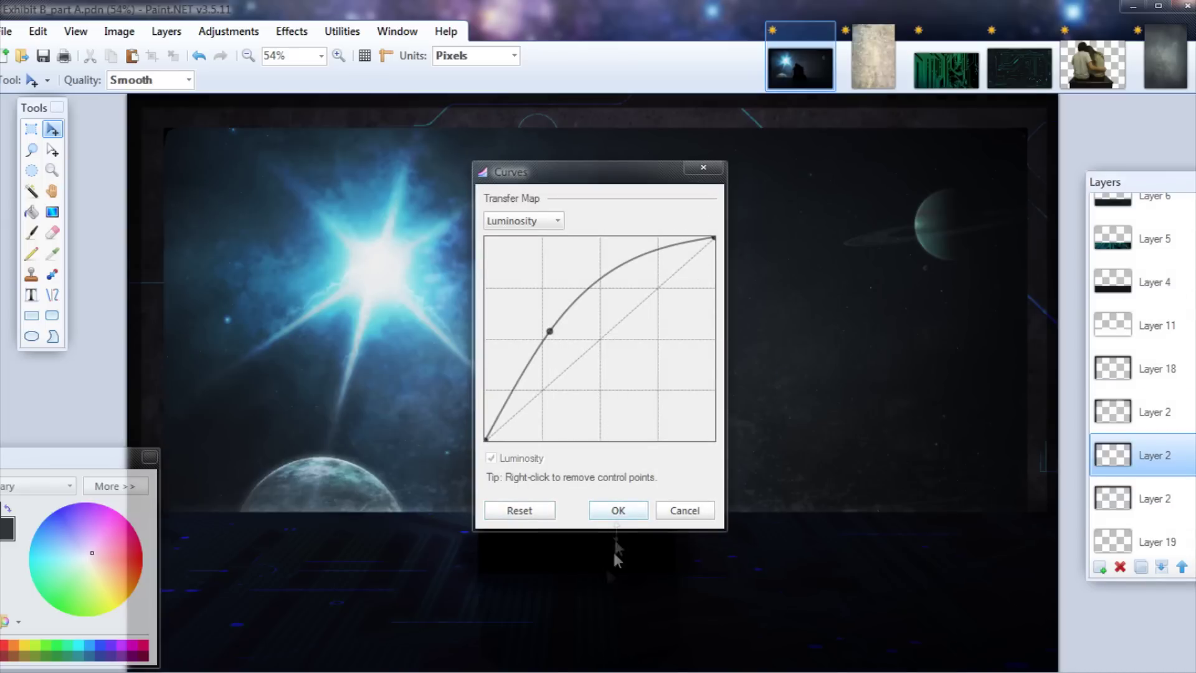
left_click(616, 506)
left_click(52, 212)
left_click_drag(559, 132, 561, 109)
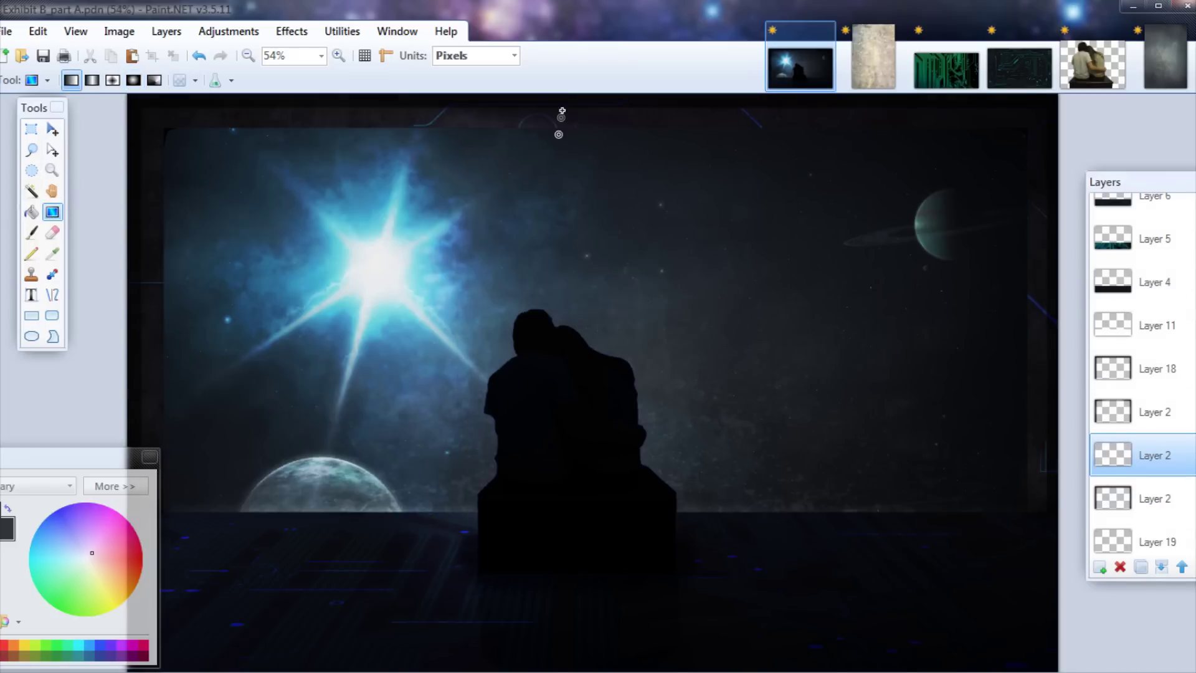
left_click_drag(554, 327, 553, 312)
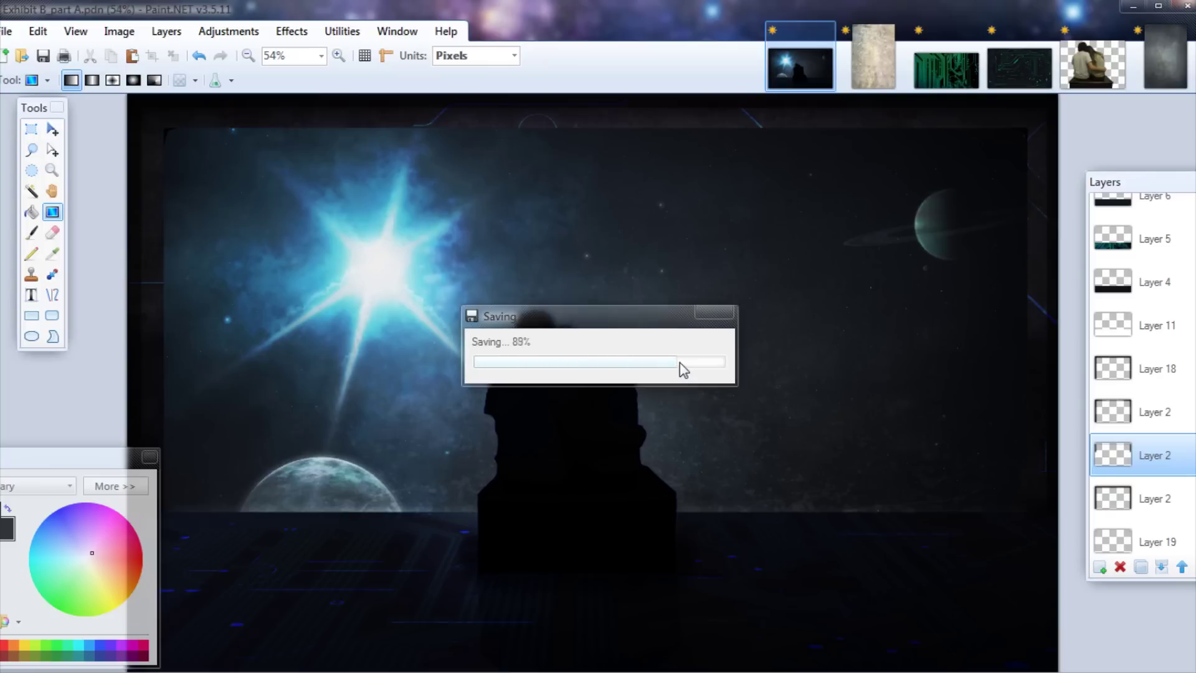
- Add a new layer, Layer 21, directly above the Background layer
left_click_drag(1152, 182, 1054, 181)
scroll(1084, 398, "down", 3)
left_click(1056, 526)
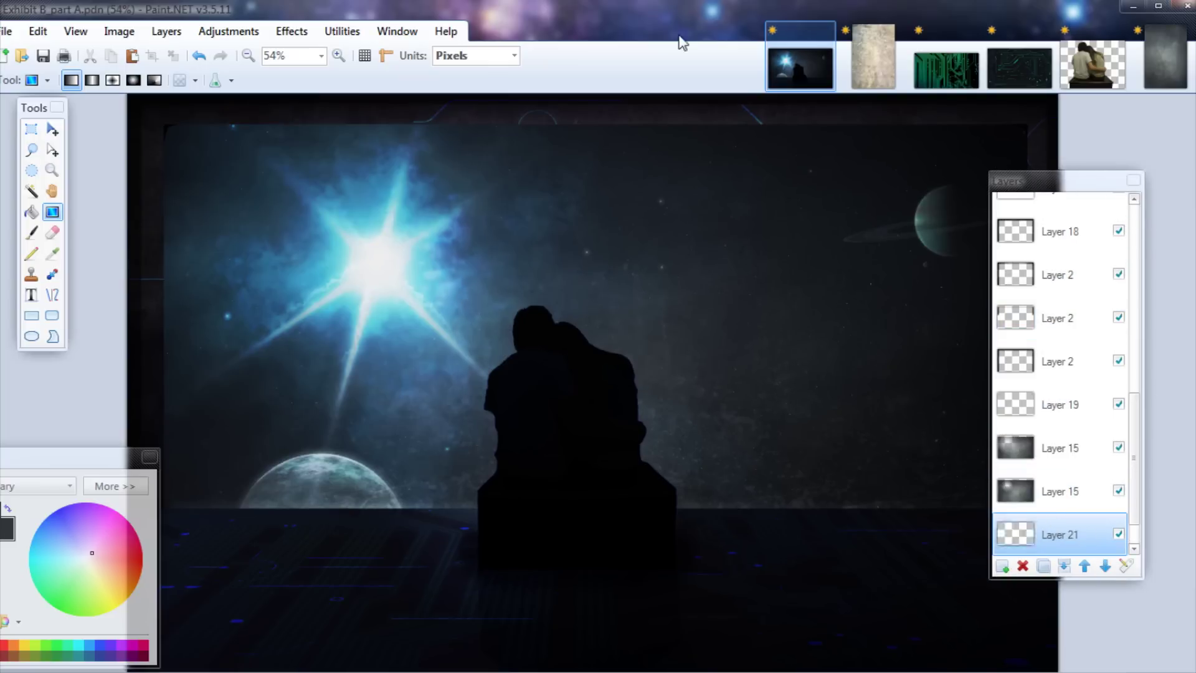
- Open the transparent asteroid field image from the picture folders
left_click(22, 56)
left_click(325, 40)
left_click(587, 433)
scroll(587, 432, "down", 5)
left_click(662, 284)
double_click(662, 284)
- Copy the whole asteroid field into Layer 21 of the artwork and position it diagonally across the sky
left_click(52, 128)
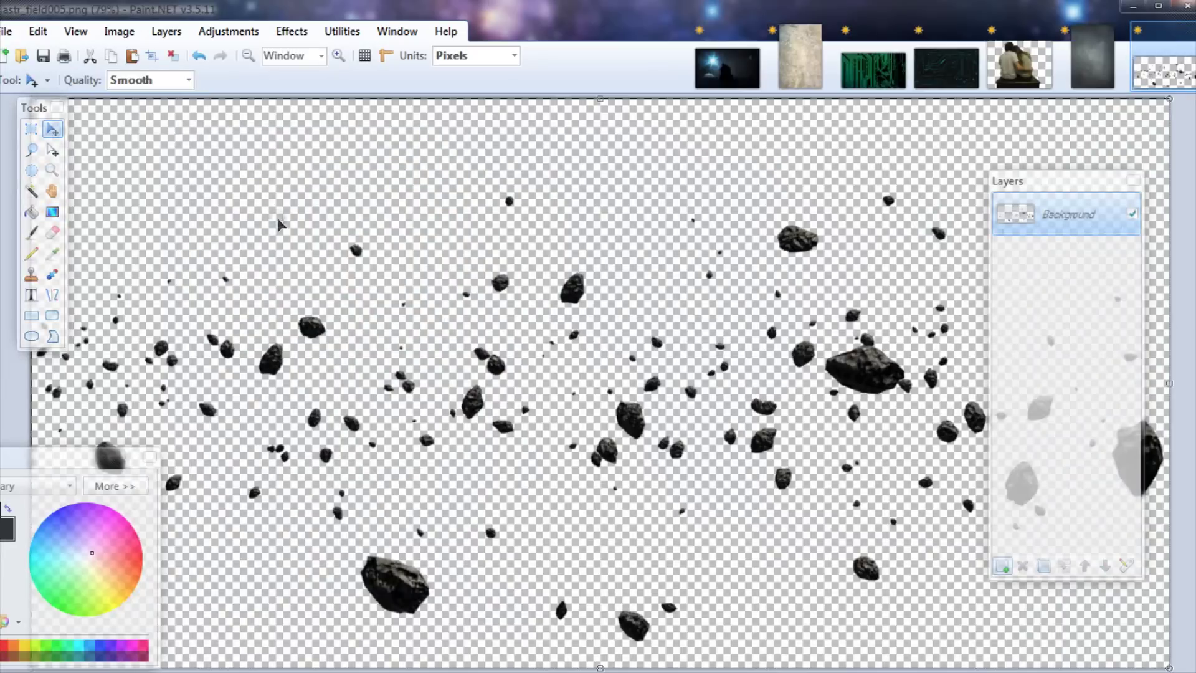
key("ctrl+a")
key("ctrl+c")
left_click(726, 68)
left_click(1002, 566)
left_click_drag(1133, 274, 1140, 530)
key("ctrl+v")
left_click_drag(822, 268, 528, 279)
- Set the asteroid layer's blend mode to Reflect with an opacity of 188
key("F4")
left_click(588, 362)
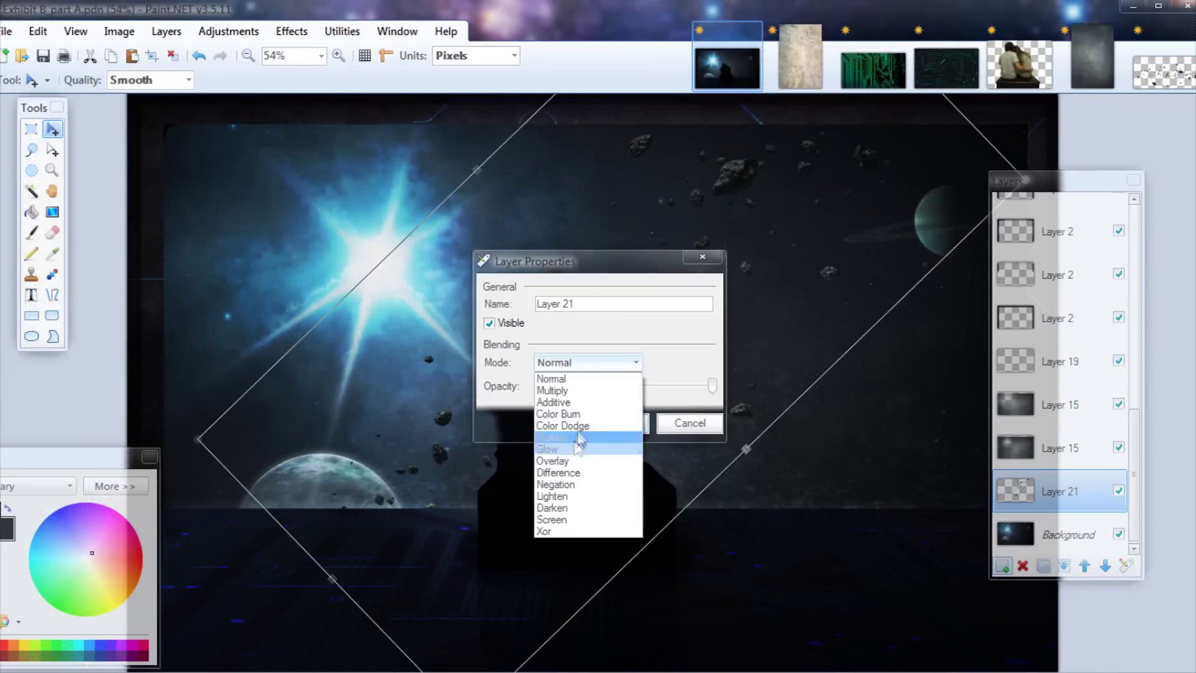
left_click(564, 429)
left_click_drag(593, 261, 949, 263)
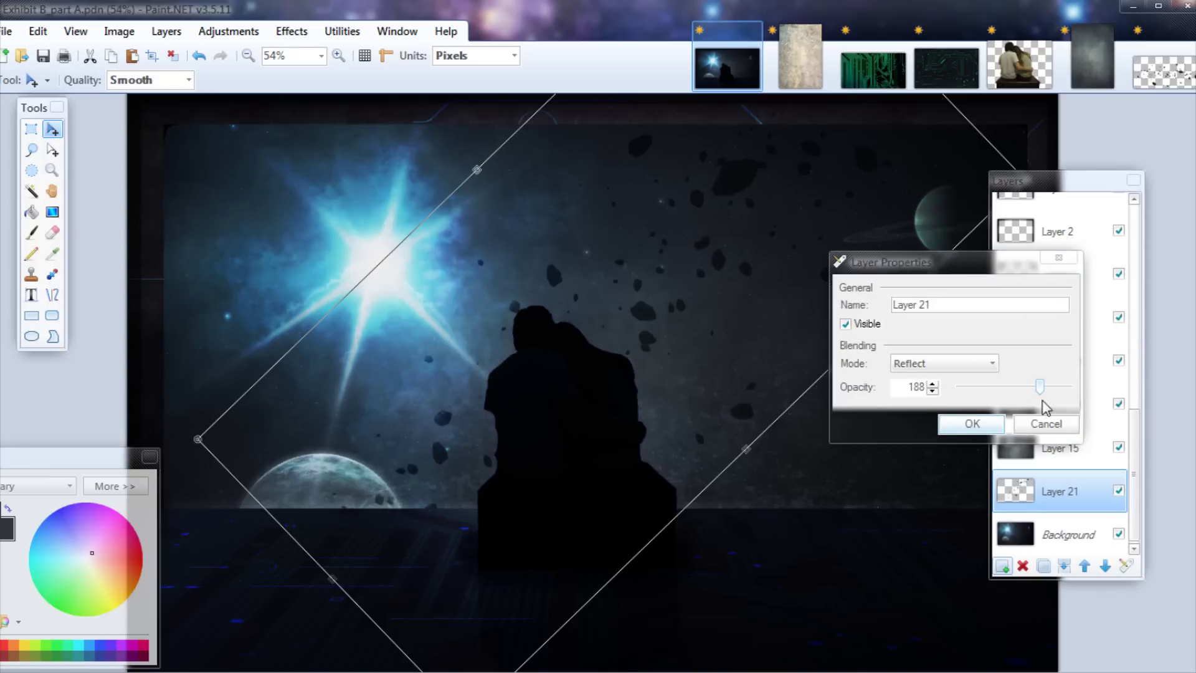
left_click(972, 423)
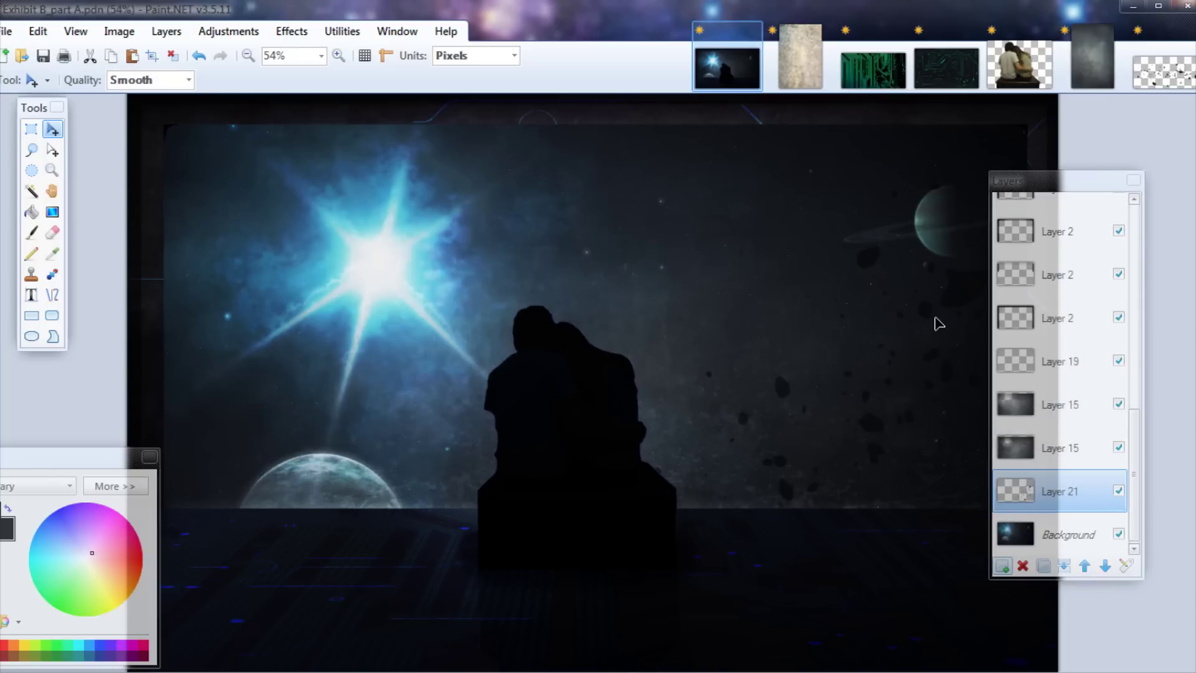
- Place a second asteroid layer over the right half of the sky and apply its blending properties
scroll(998, 460, "up", 5)
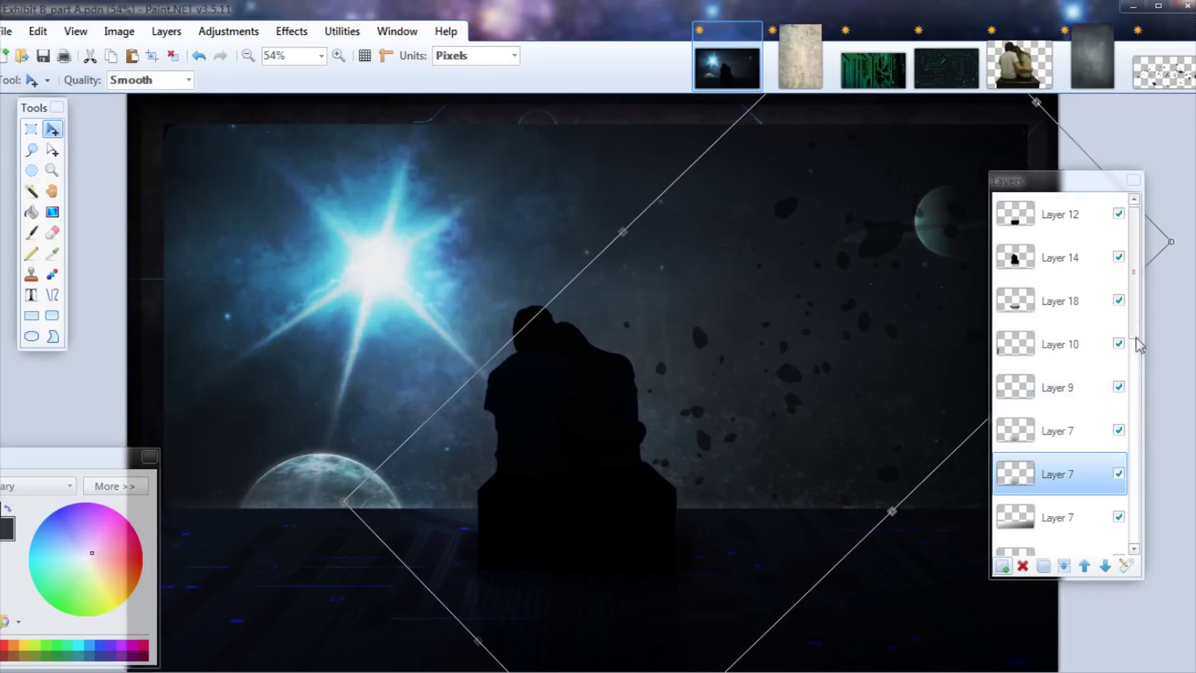
scroll(1138, 345, "down", 5)
double_click(1027, 491)
left_click(616, 422)
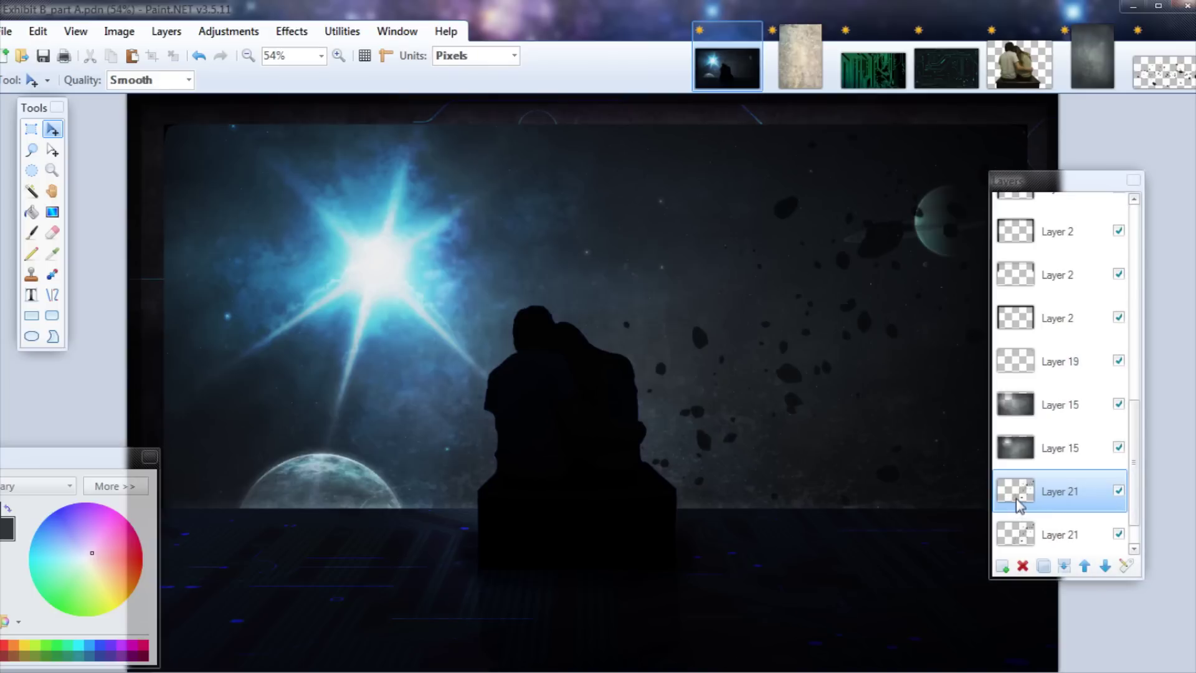
- Adjust both Layer 21 asteroid layers with a raised Curves adjustment
scroll(623, 429, "down", 2)
scroll(864, 322, "up", 2)
key("ctrl+shift+m")
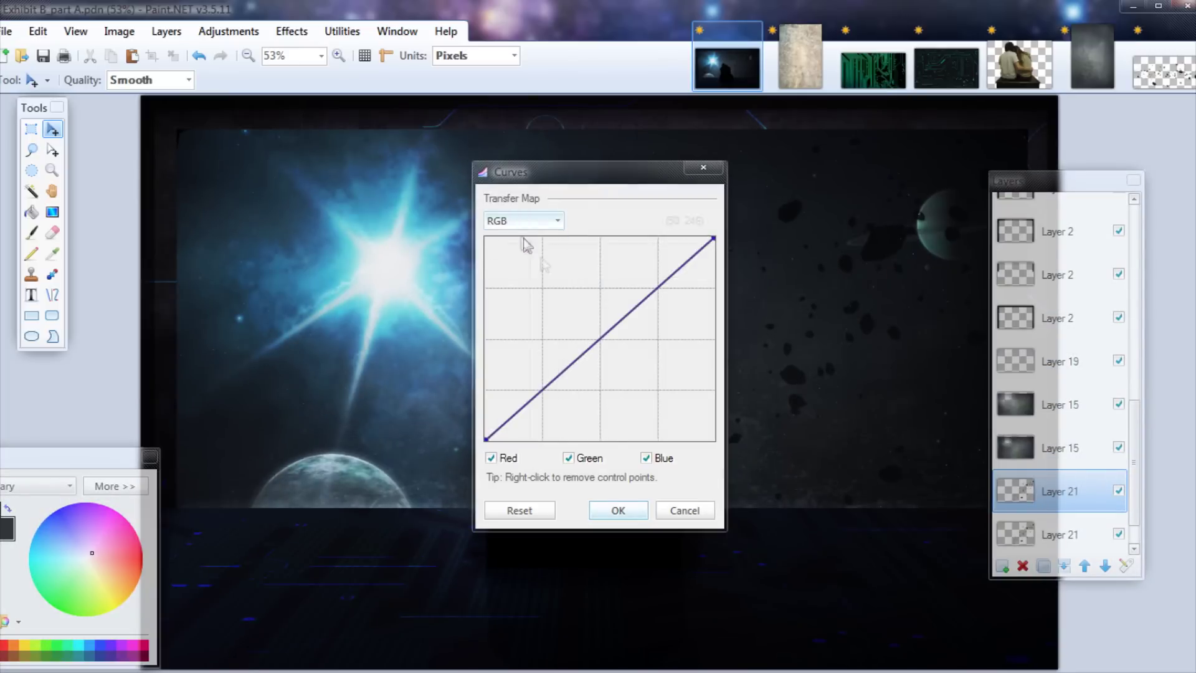
left_click_drag(565, 329, 568, 312)
left_click(618, 510)
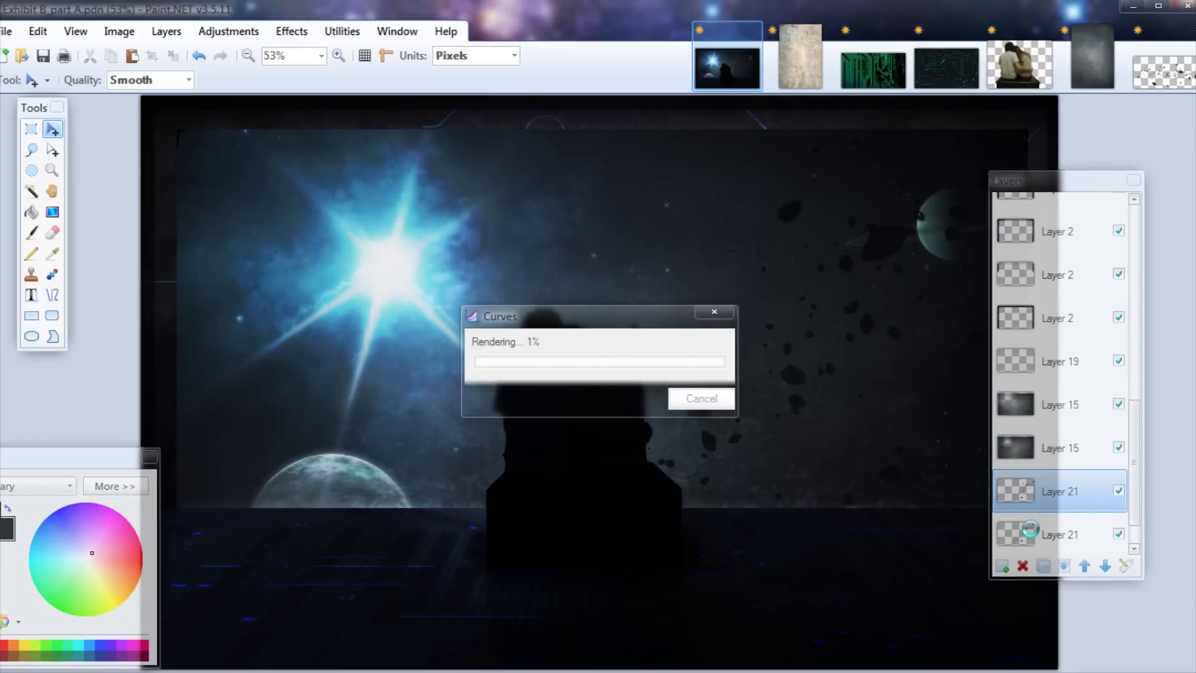
left_click(1030, 534)
key("ctrl+shift+m")
key("Return")
- Duplicate the upper asteroid layer, apply a Zoom Blur of 10 centred at -0.52, -0.39, and confirm its layer properties
left_click(1037, 496)
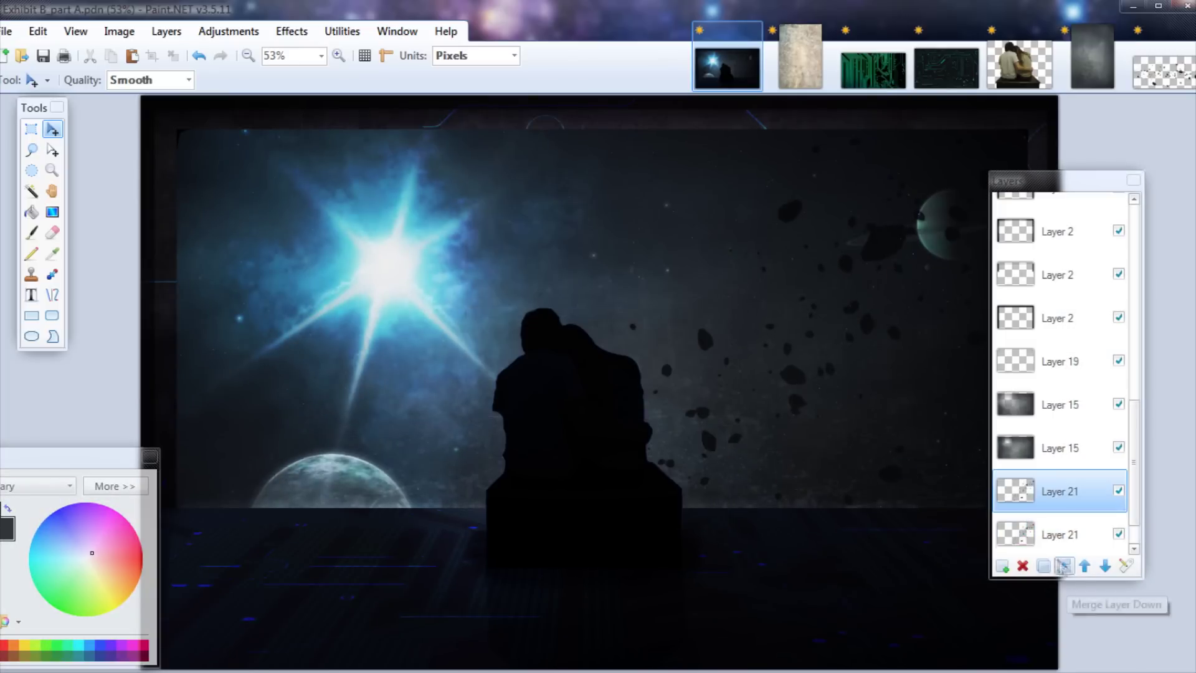
left_click(1043, 566)
left_click(284, 36)
mouse_move(401, 118)
left_click(573, 320)
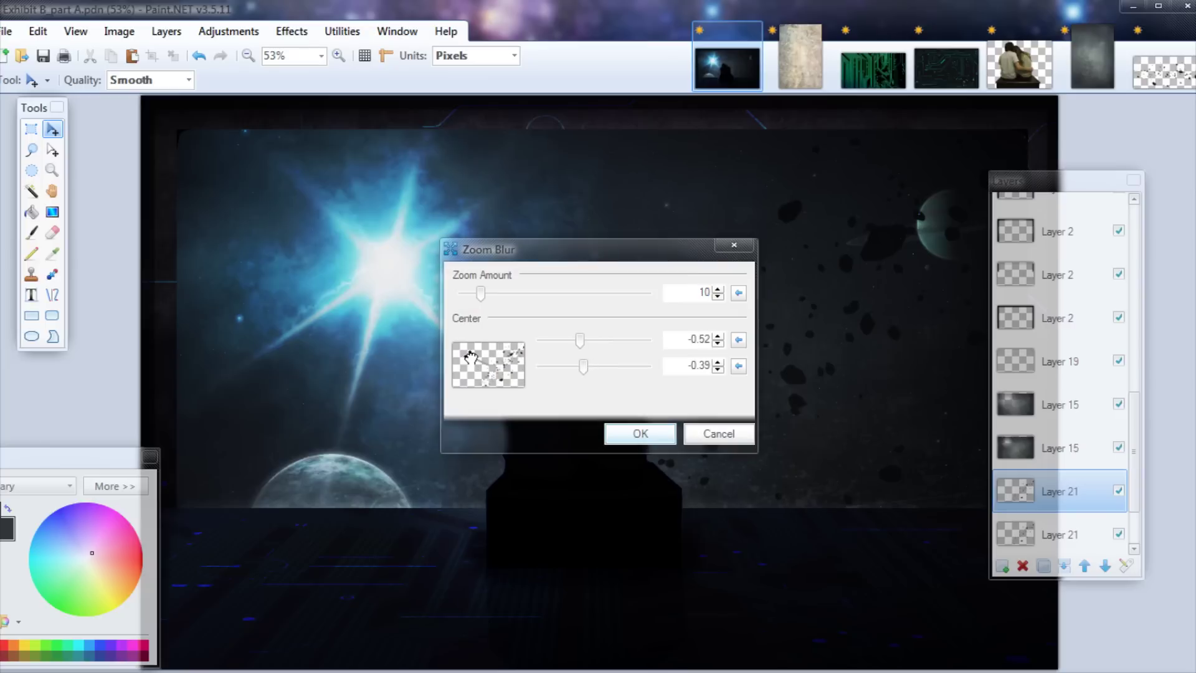
left_click(640, 433)
double_click(1056, 489)
left_click(613, 424)
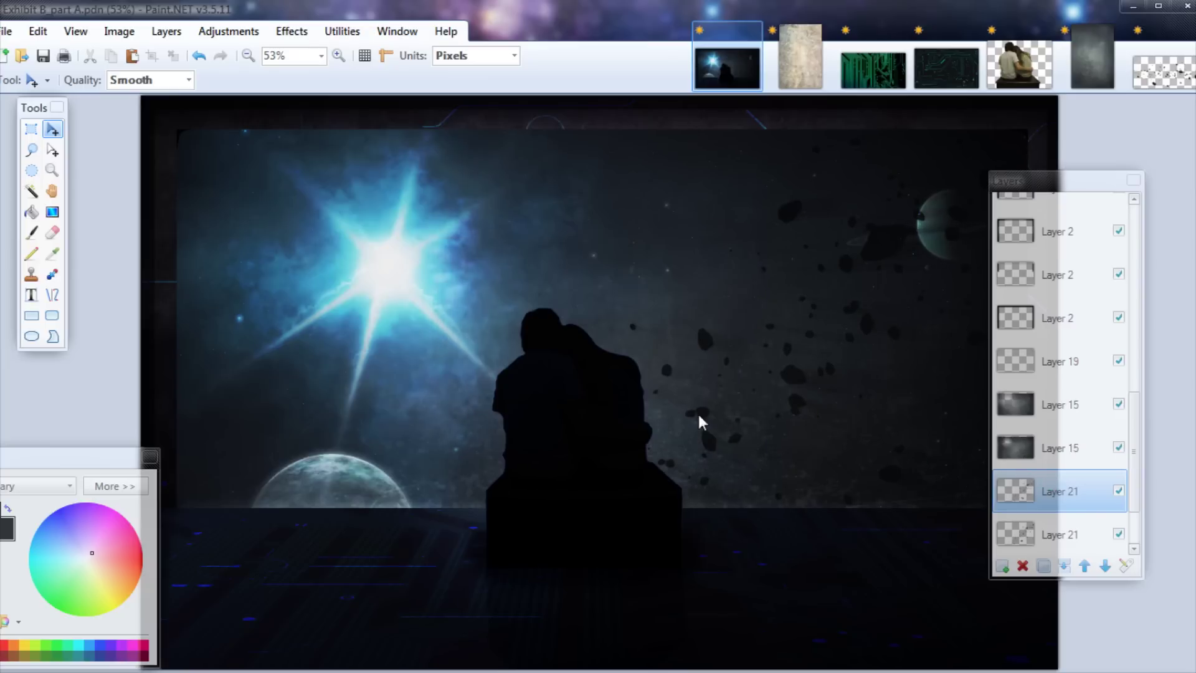
- Erase asteroid parts overlapping the ringed planet on the asteroid layers with a 12-pixel eraser
scroll(946, 186, "up", 15)
left_click(31, 129)
left_click(52, 233)
scroll(772, 302, "down", 5)
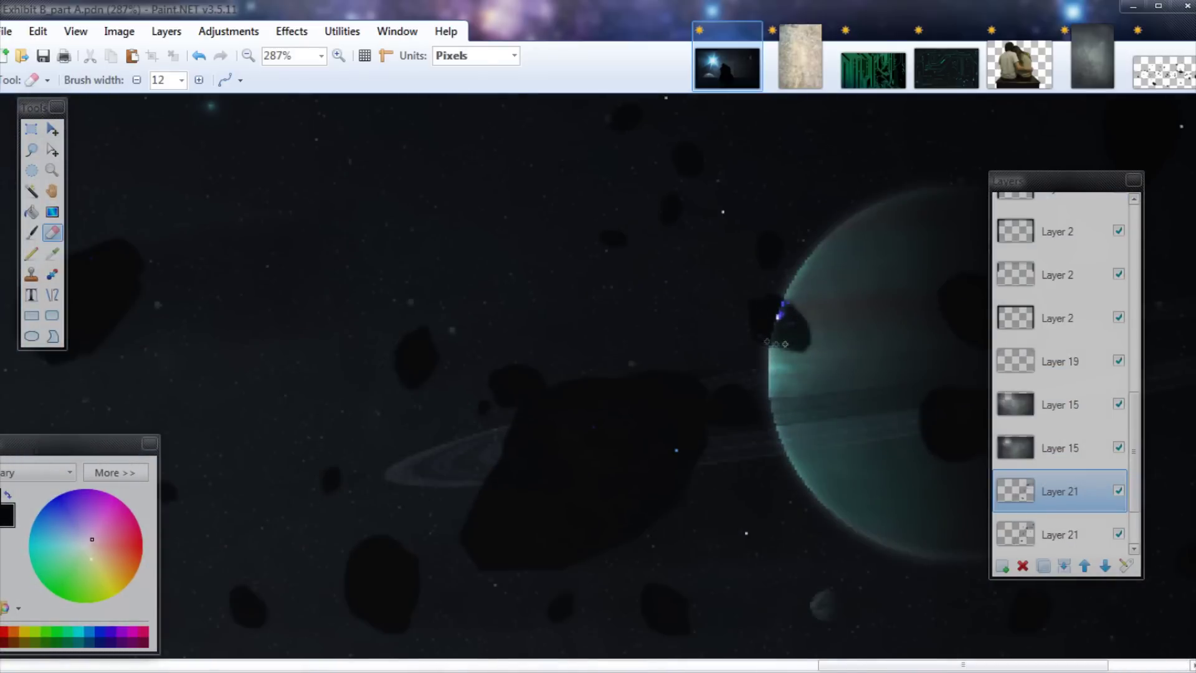
left_click(1059, 535)
left_click_drag(761, 310, 790, 340)
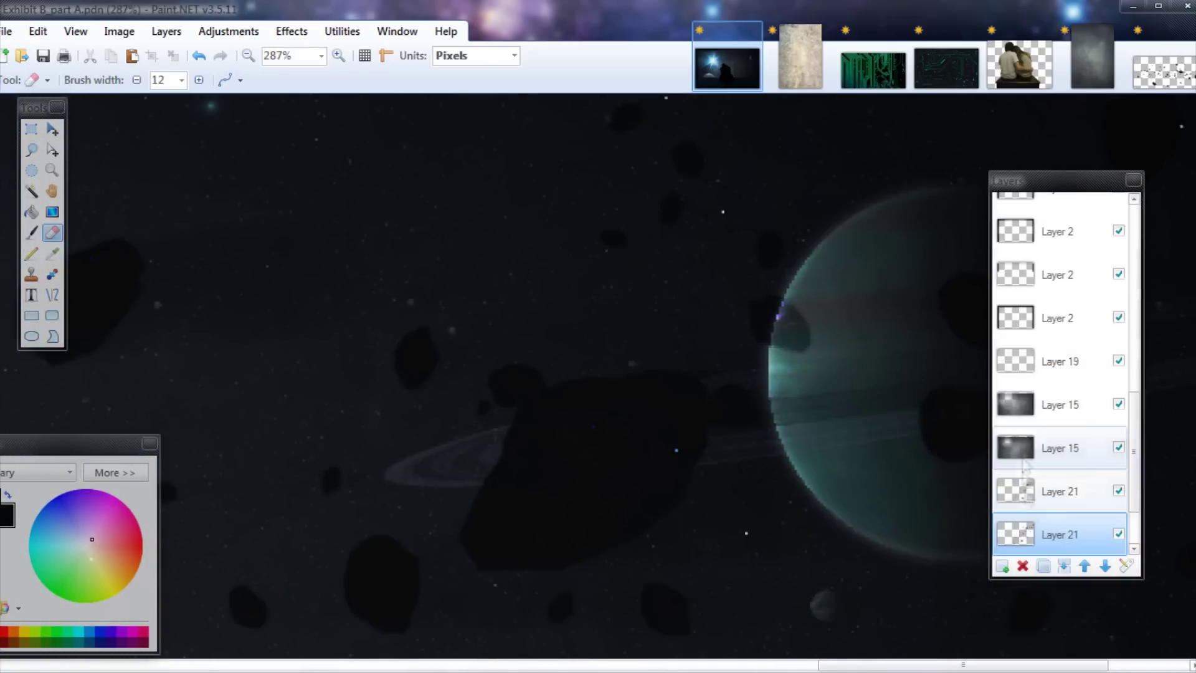
scroll(1065, 448, "down", 3)
left_click(1060, 491)
scroll(861, 334, "up", 5)
left_click_drag(786, 418, 748, 463)
scroll(743, 464, "down", 5)
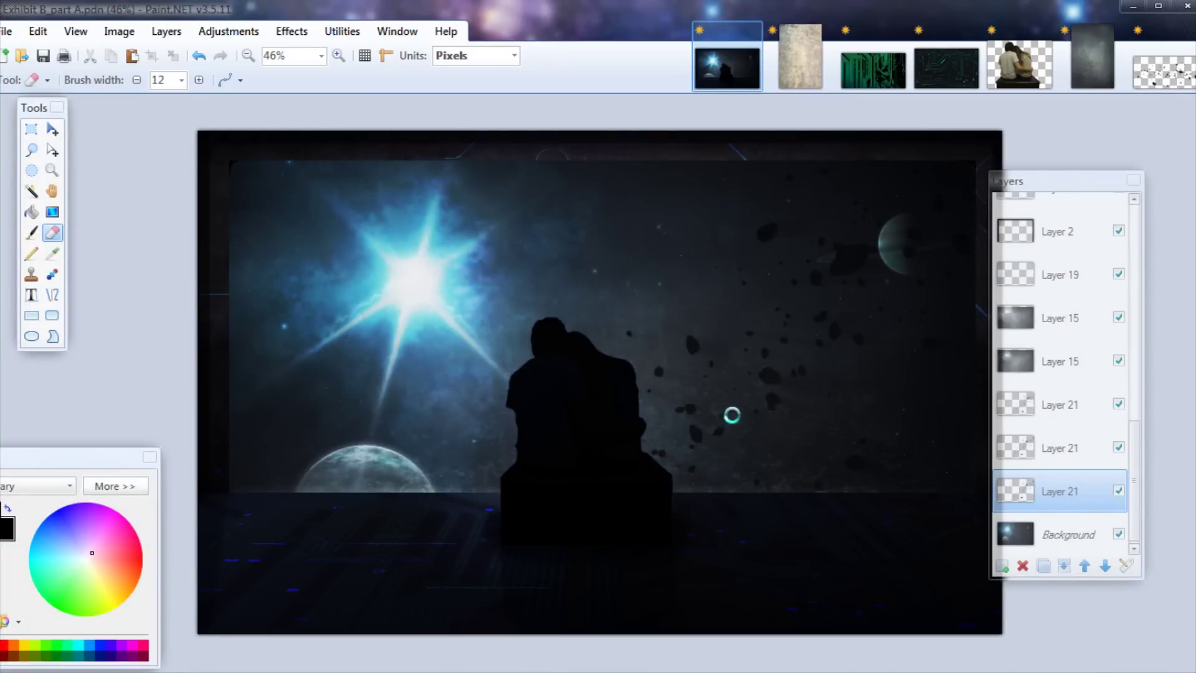
- Flatten the image and duplicate the Background layer
key("ctrl+shift+f")
key("ctrl+shift+d")
- Preview the Curves+ presets on the background copy and apply Vintage-Trash
left_click(229, 31)
left_click(251, 211)
left_click_drag(642, 158, 1069, 128)
left_click(1136, 156)
left_click(1021, 174)
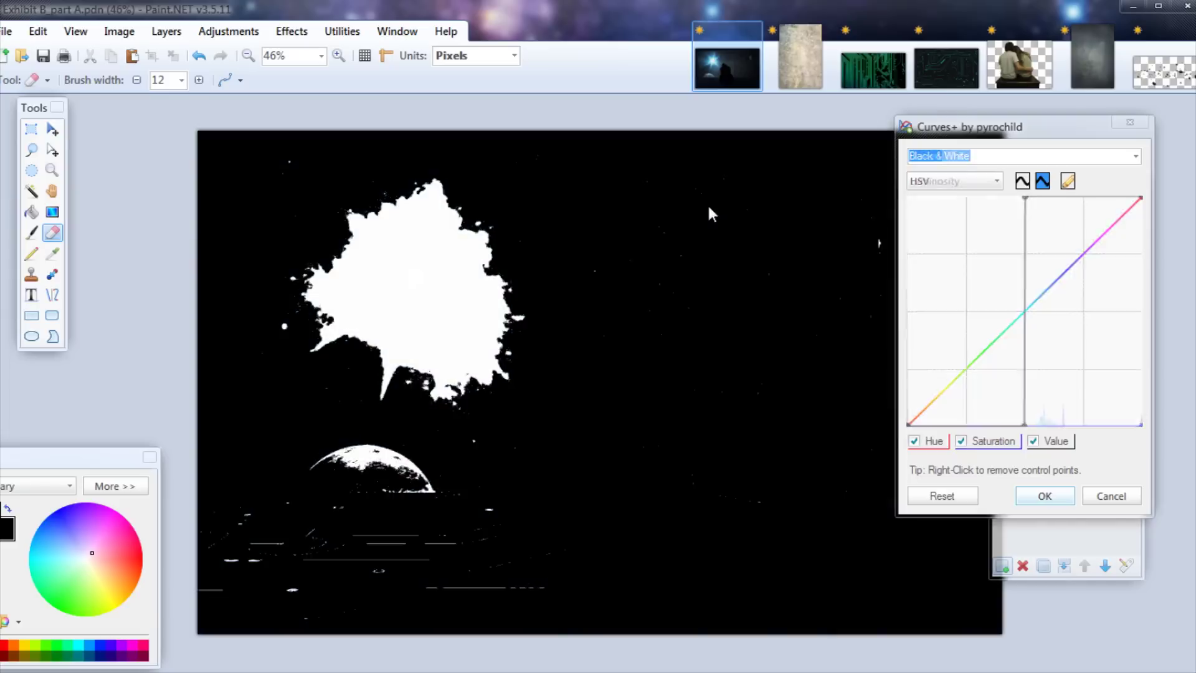
key("Down")
key("Down")
key("Down")
key("Down")
key("Down")
key("Down")
key("Down")
key("Down")
key("Down")
key("Down")
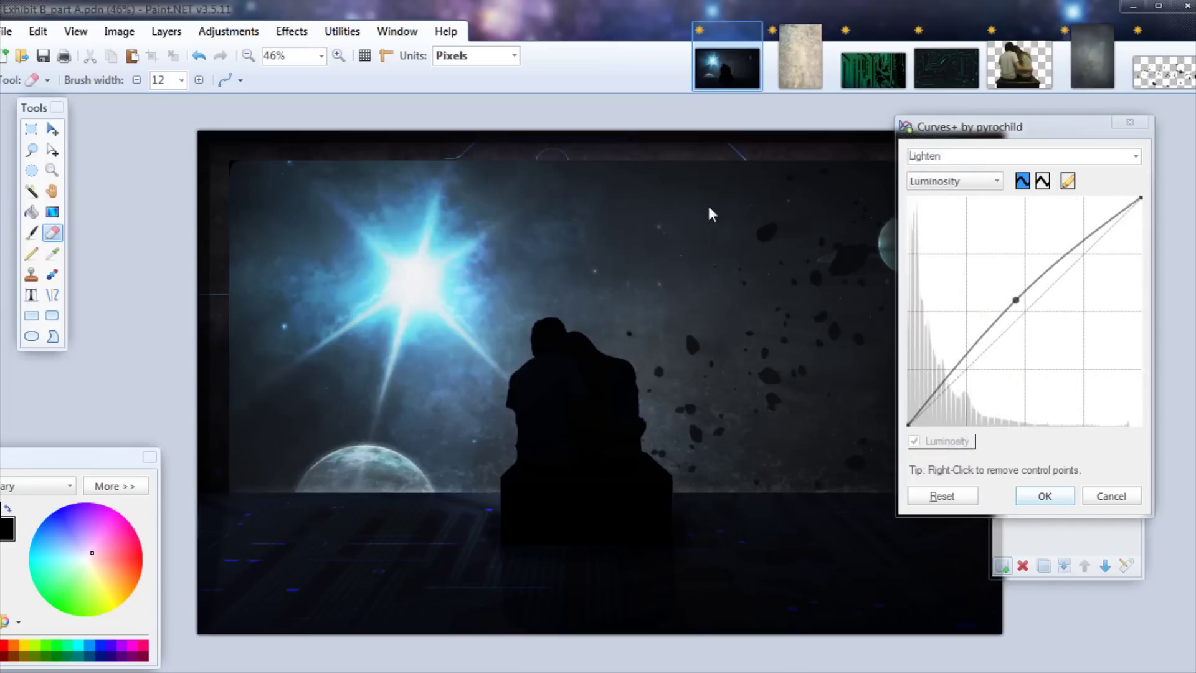
key("Down")
key("Down")
key("Down")
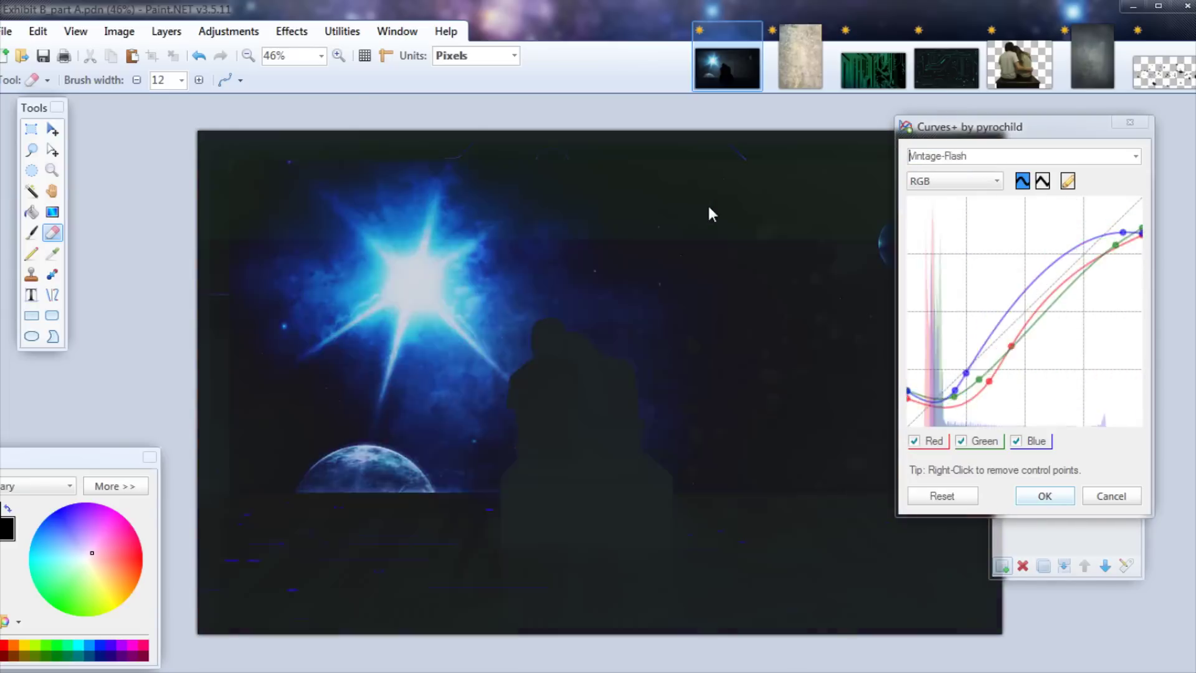
key("Return")
- Try several blend modes on the toned copy, including Multiply and Color Dodge, and apply one at reduced opacity
key("F4")
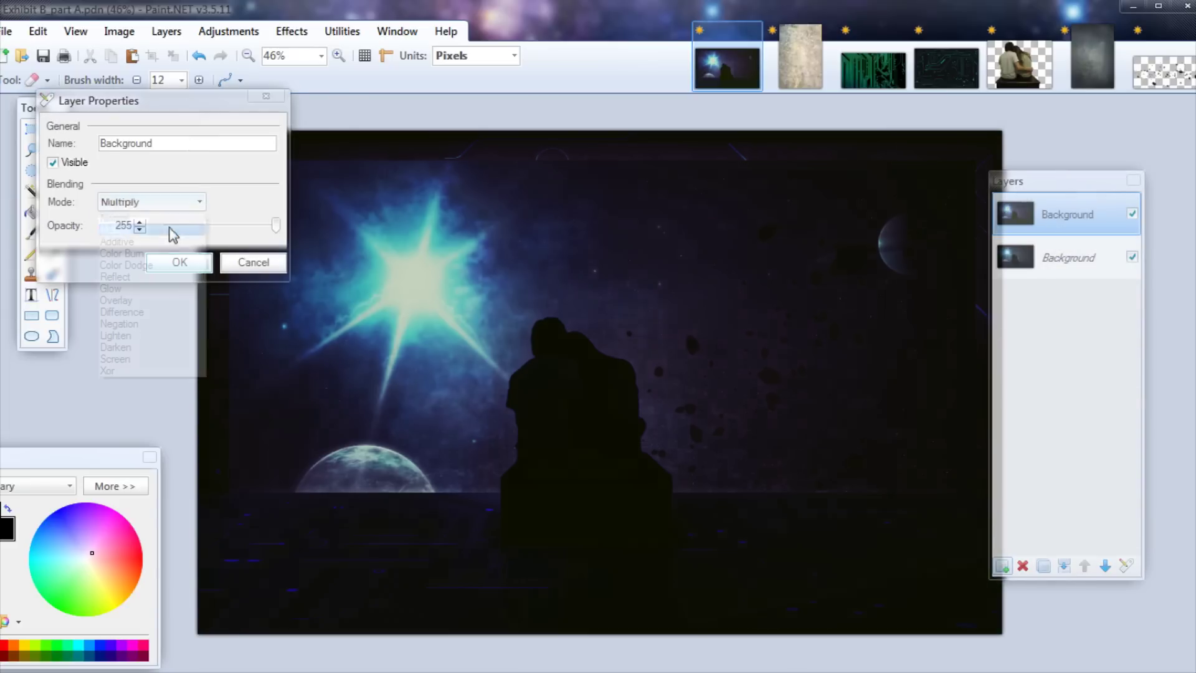
key("Down")
key("Down")
key("Down")
key("Down")
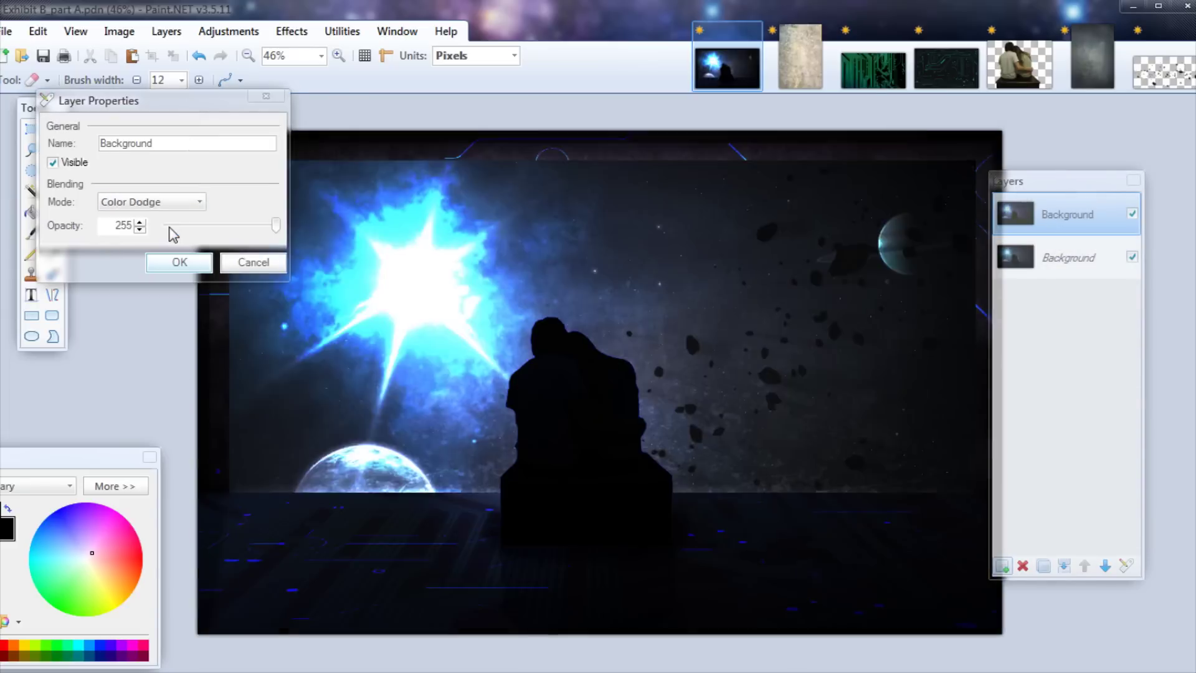
key("Up")
key("Up")
key("Up")
key("Down")
left_click_drag(273, 226, 209, 225)
left_click(208, 260)
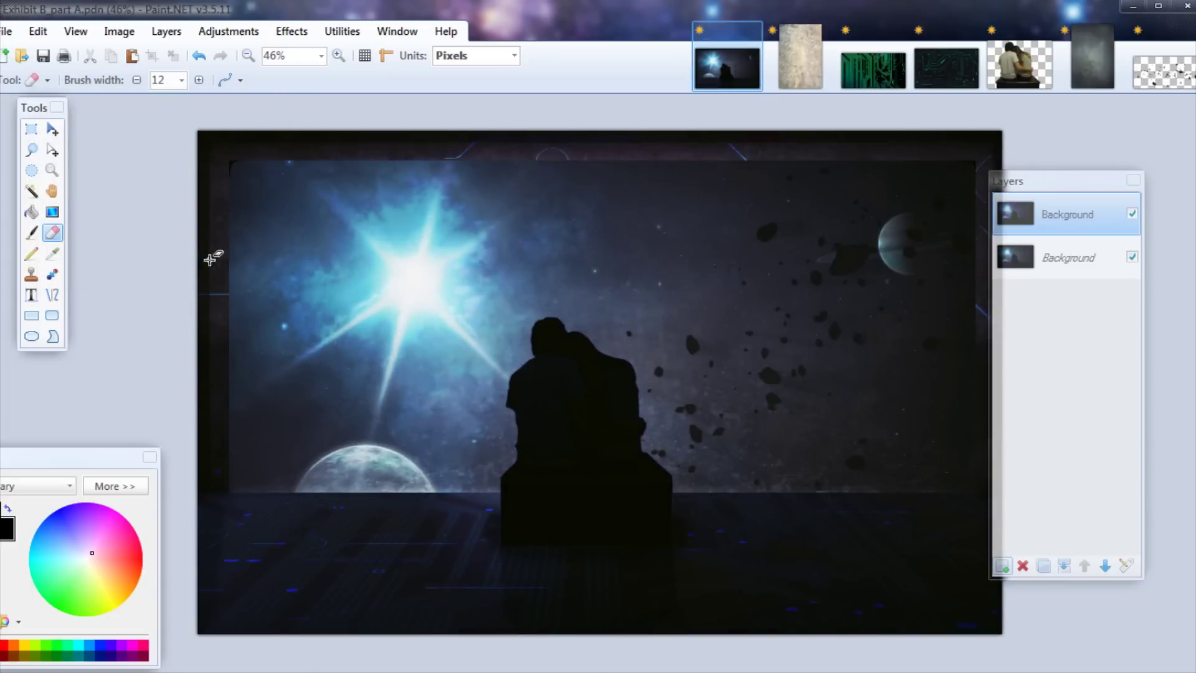
- Duplicate the background again and apply the Curves+ Vintage-Flash preset to the copy
key("ctrl+shift+d")
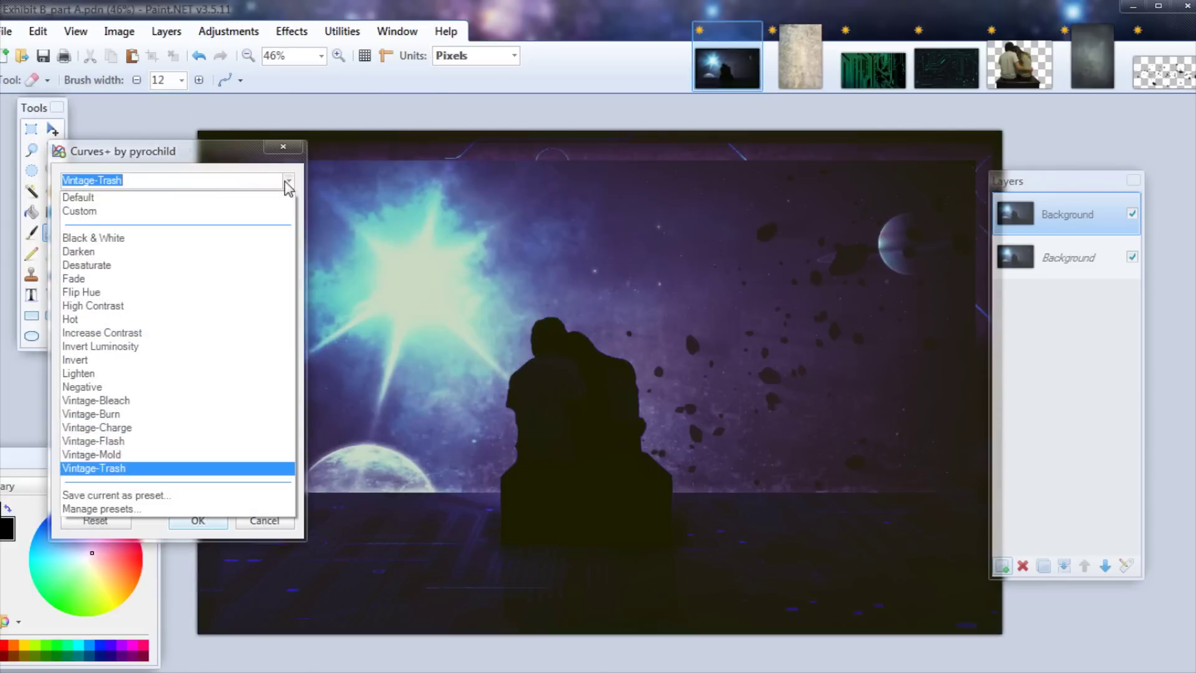
key("Up")
key("Up")
key("Return")
key("Return")
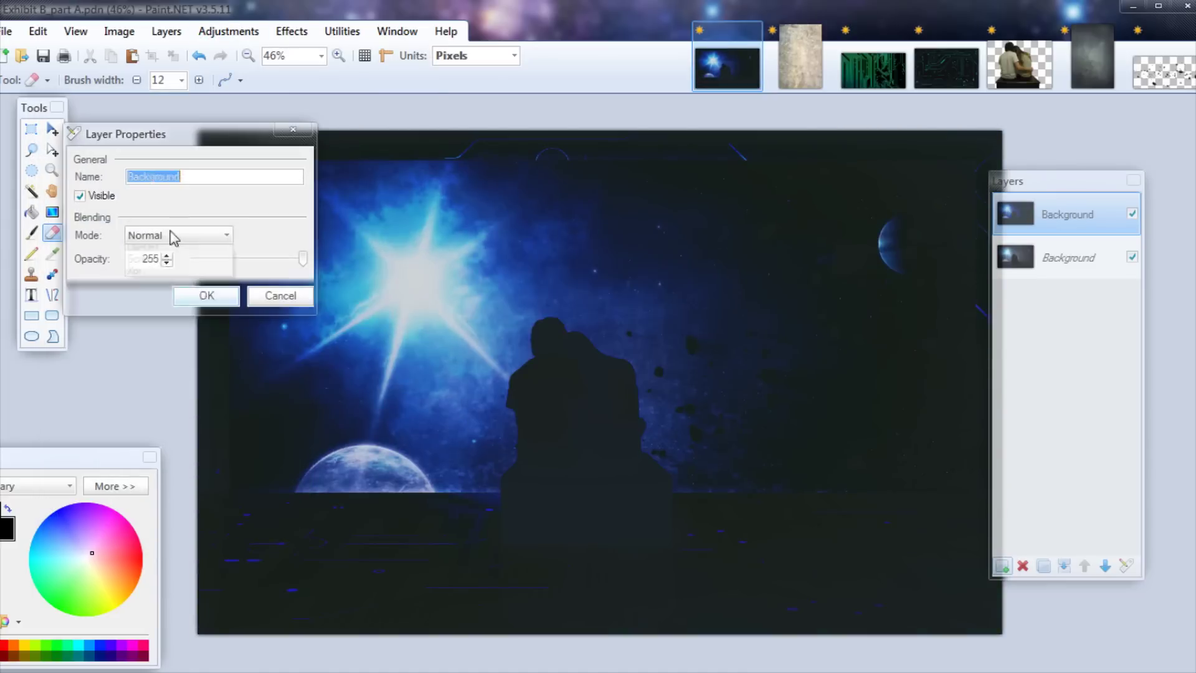
- Set the Vintage-Flash copy to Lighten blending at opacity 59 and merge it down
left_click(170, 235)
left_click(169, 260)
key("Down")
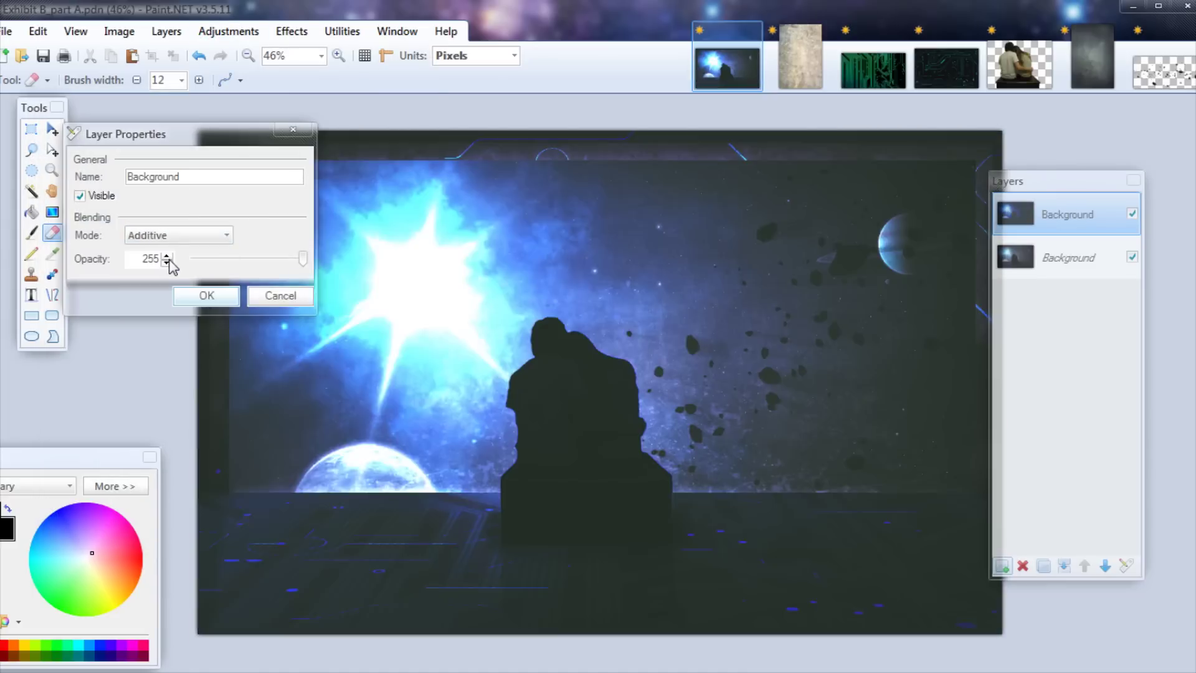
key("Down")
key("Down")
key("Down")
key("Down")
key("Down")
key("Down")
key("Down")
key("Down")
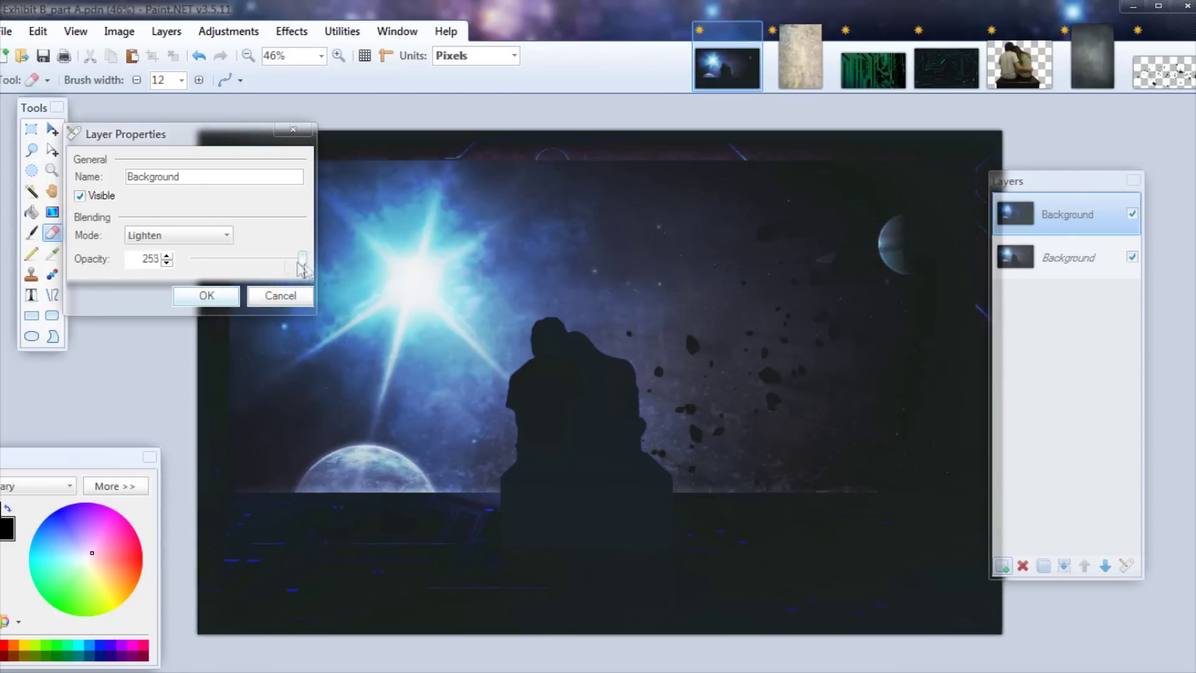
left_click_drag(302, 268, 218, 264)
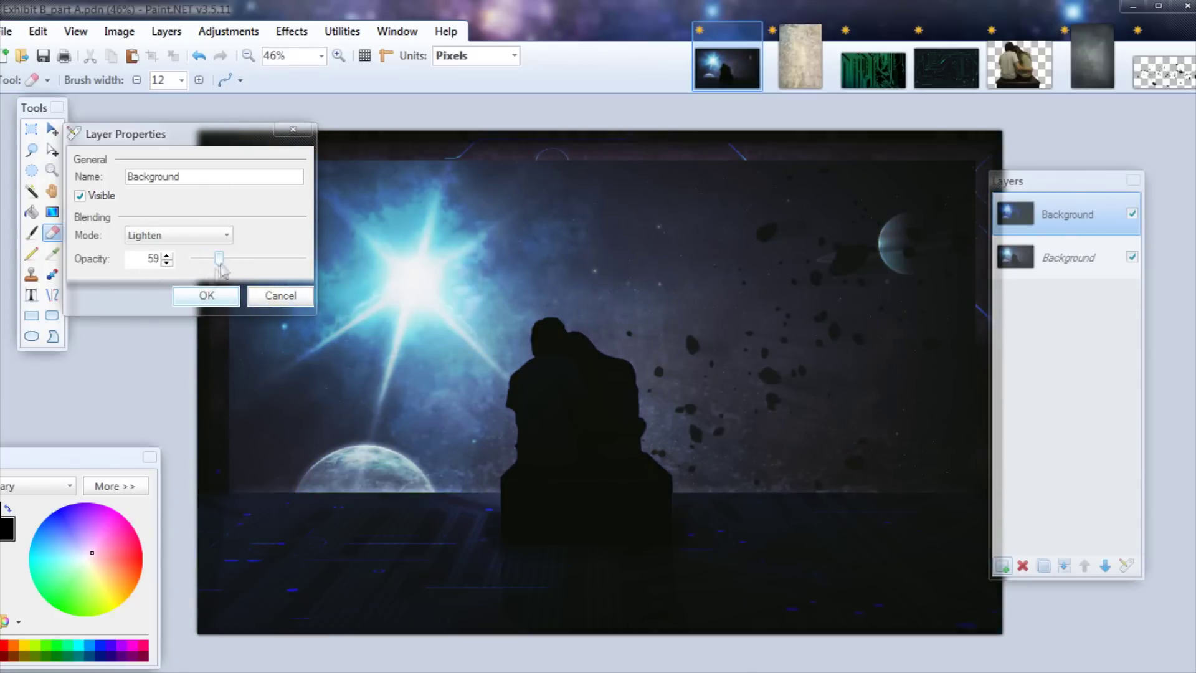
left_click(206, 296)
key("ctrl+m")
- Save the finished artwork as a PNG image in the Paint.Net pictures folder, replacing the proposed file name
left_click(5, 31)
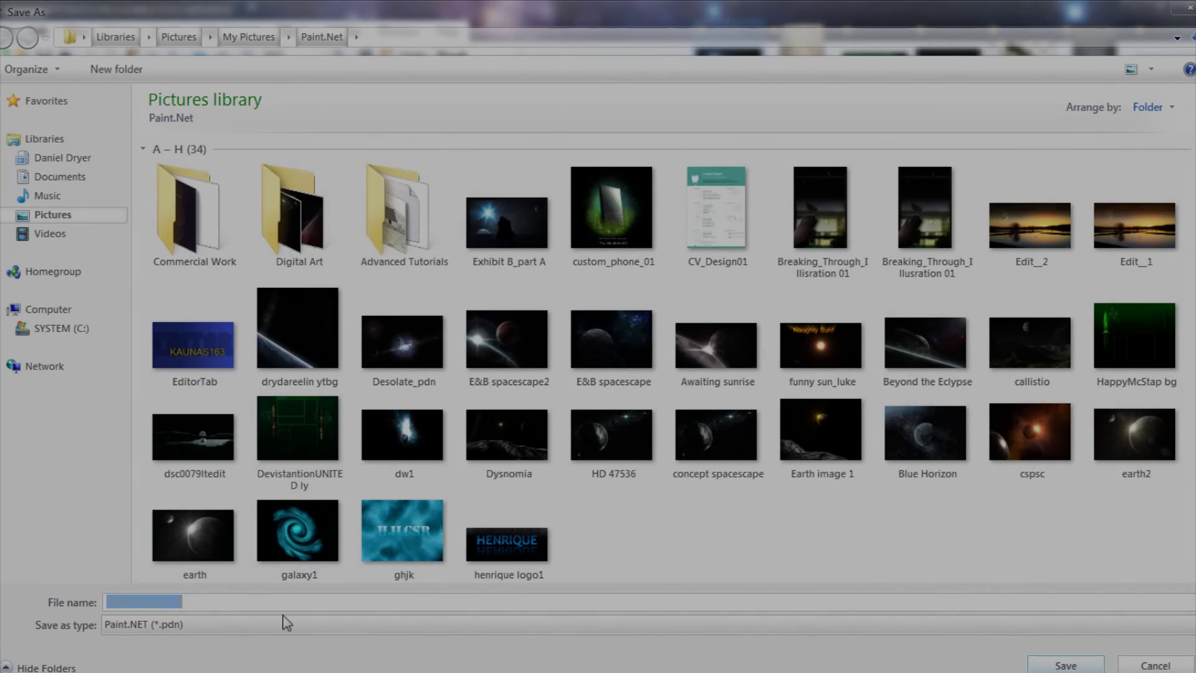
left_click(283, 623)
left_click(291, 476)
left_click(308, 602)
key("BackSpace")
key("BackSpace")
key("BackSpace")
key("BackSpace")
key("BackSpace")
key("BackSpace")
key("BackSpace")
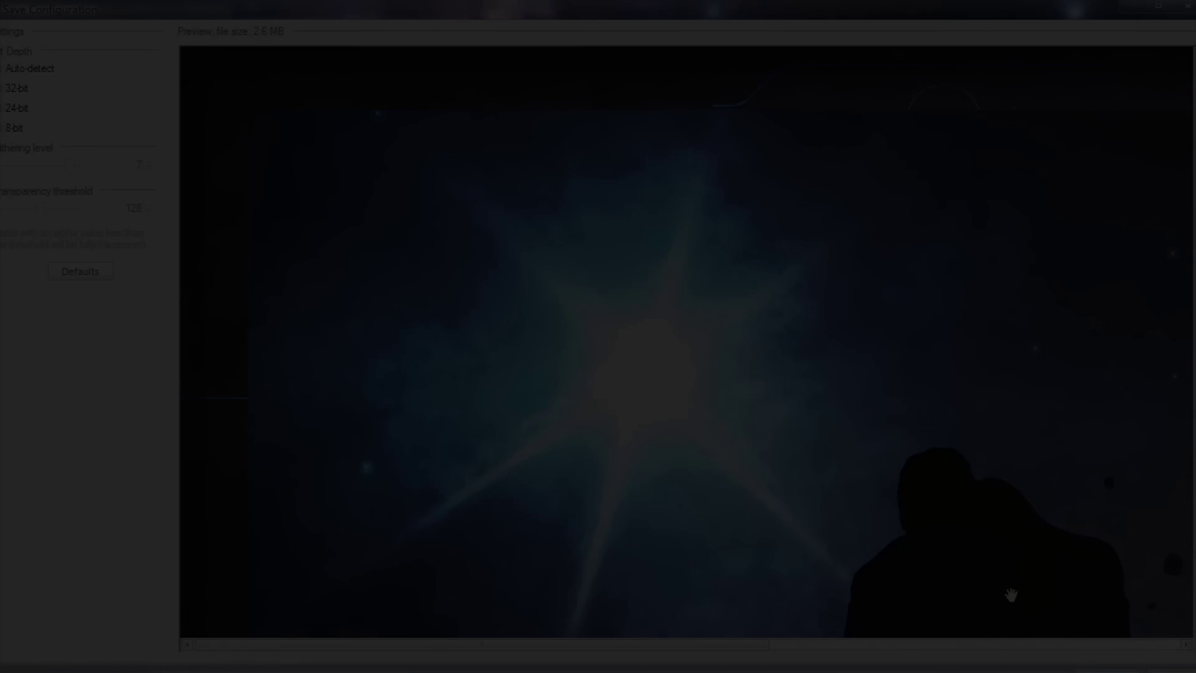